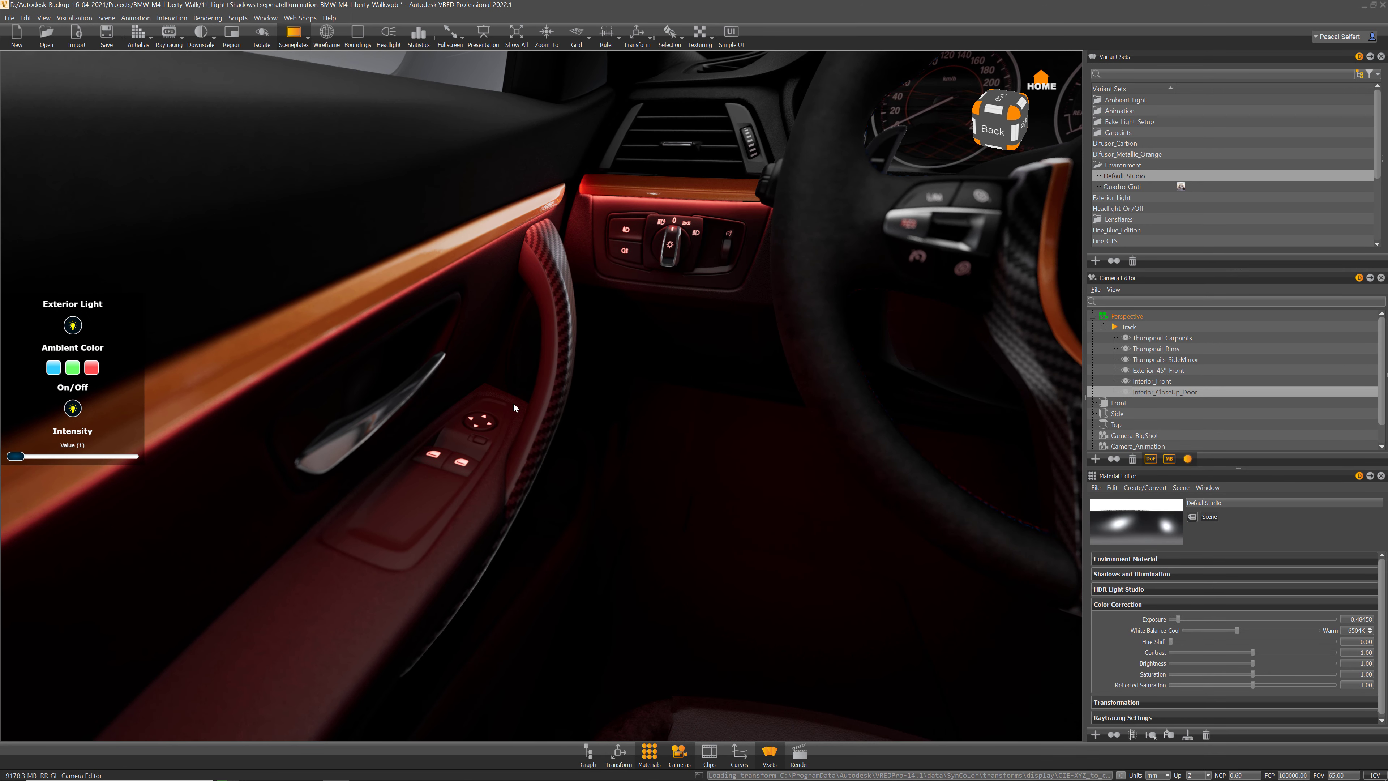
Step: Brighten the ambient interior light, make it blue, and view the cabin from Interior_Front
{"action": "mouse_move", "coordinate": [17, 459]}
{"action": "left_mouse_down"}
{"action": "mouse_move", "coordinate": [32, 461]}
{"action": "mouse_move", "coordinate": [18, 461]}
{"action": "left_mouse_up"}
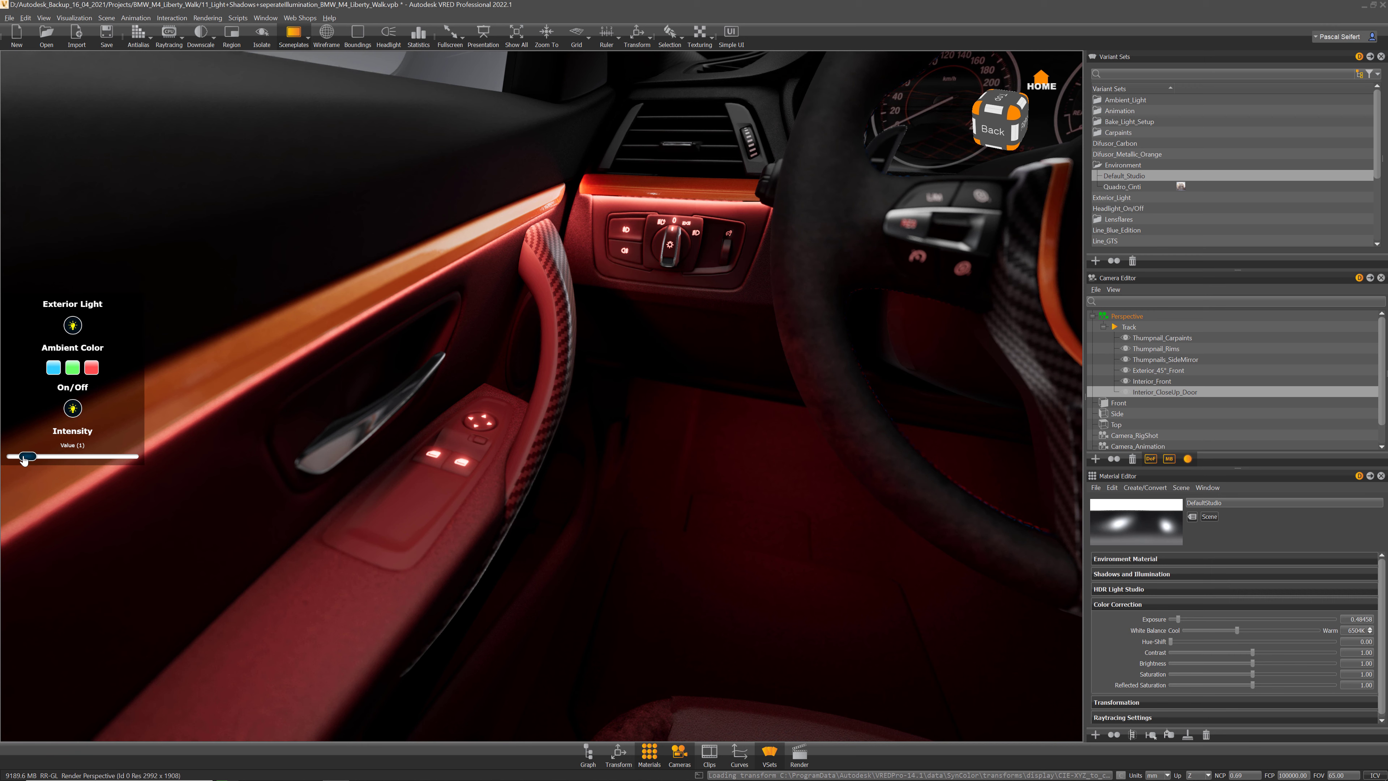
{"action": "left_click", "coordinate": [54, 368]}
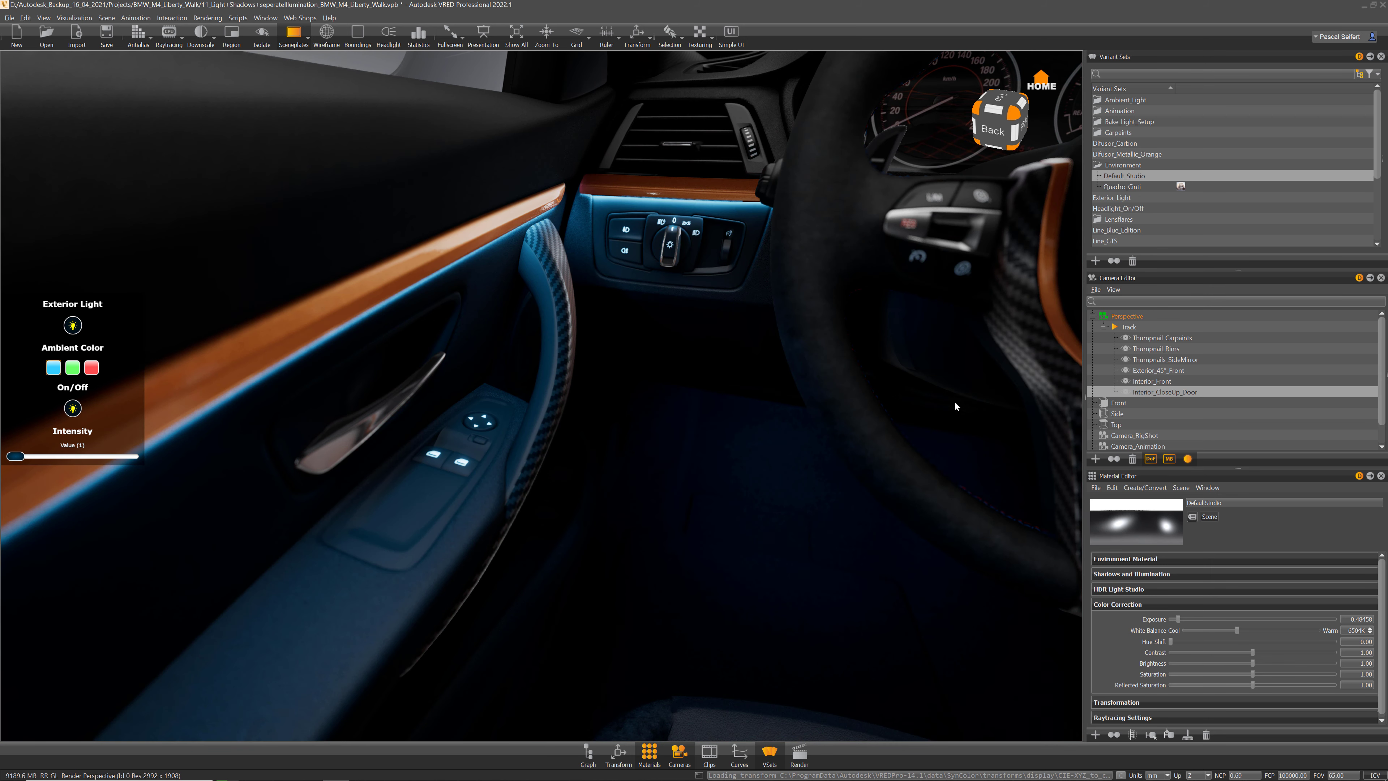
{"action": "double_click", "coordinate": [1162, 381]}
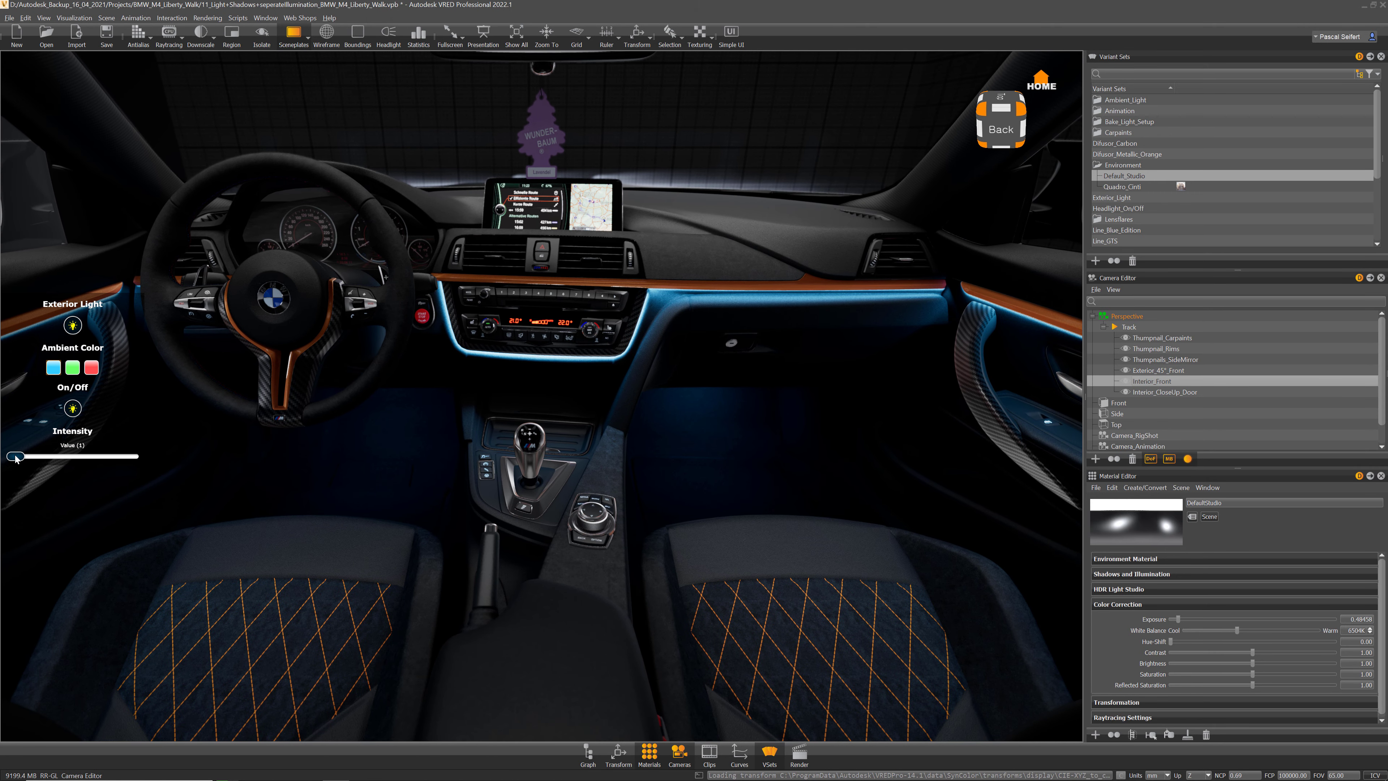
Step: Raise the blue ambient intensity, toggle the light off, and switch to the Quadro_Cinti environment
{"action": "left_click_drag", "start_coordinate": [18, 461], "coordinate": [41, 460]}
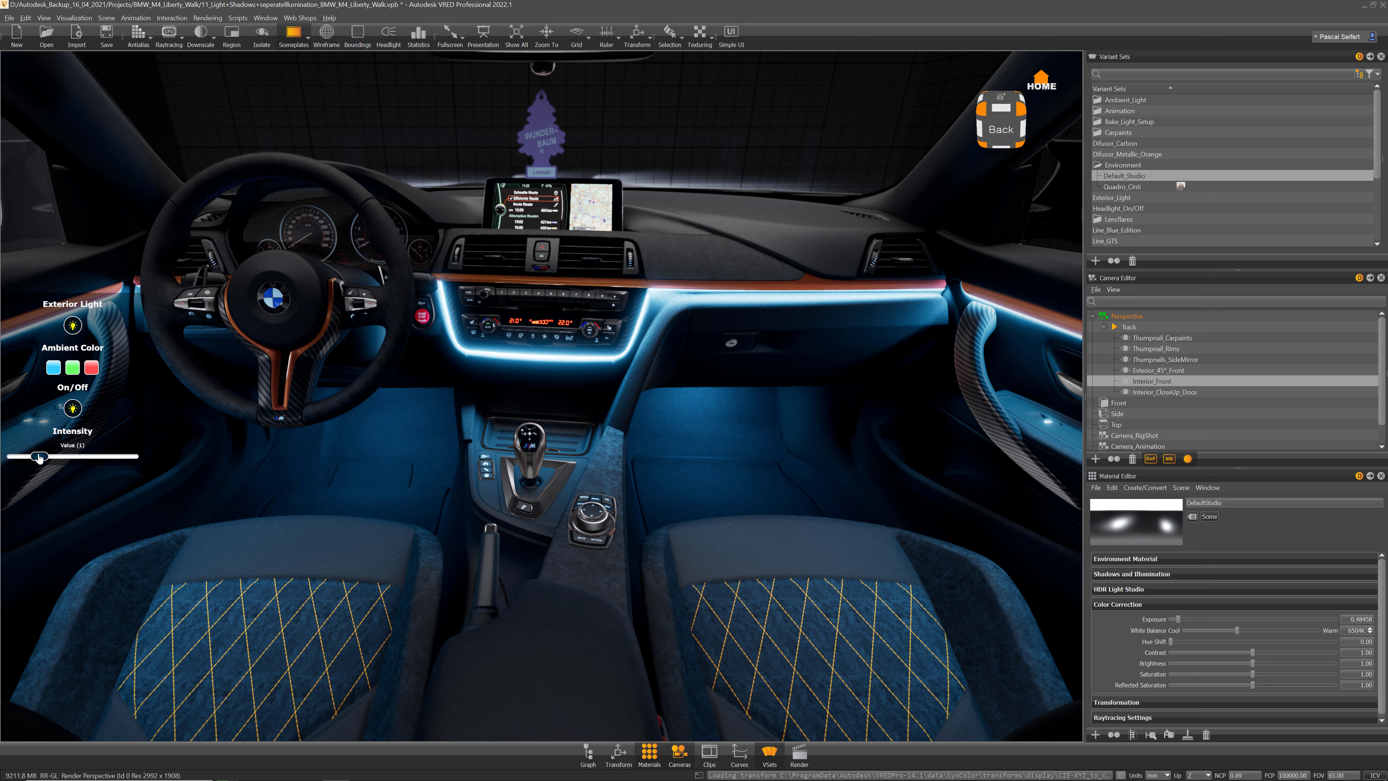
{"action": "left_click", "coordinate": [72, 409]}
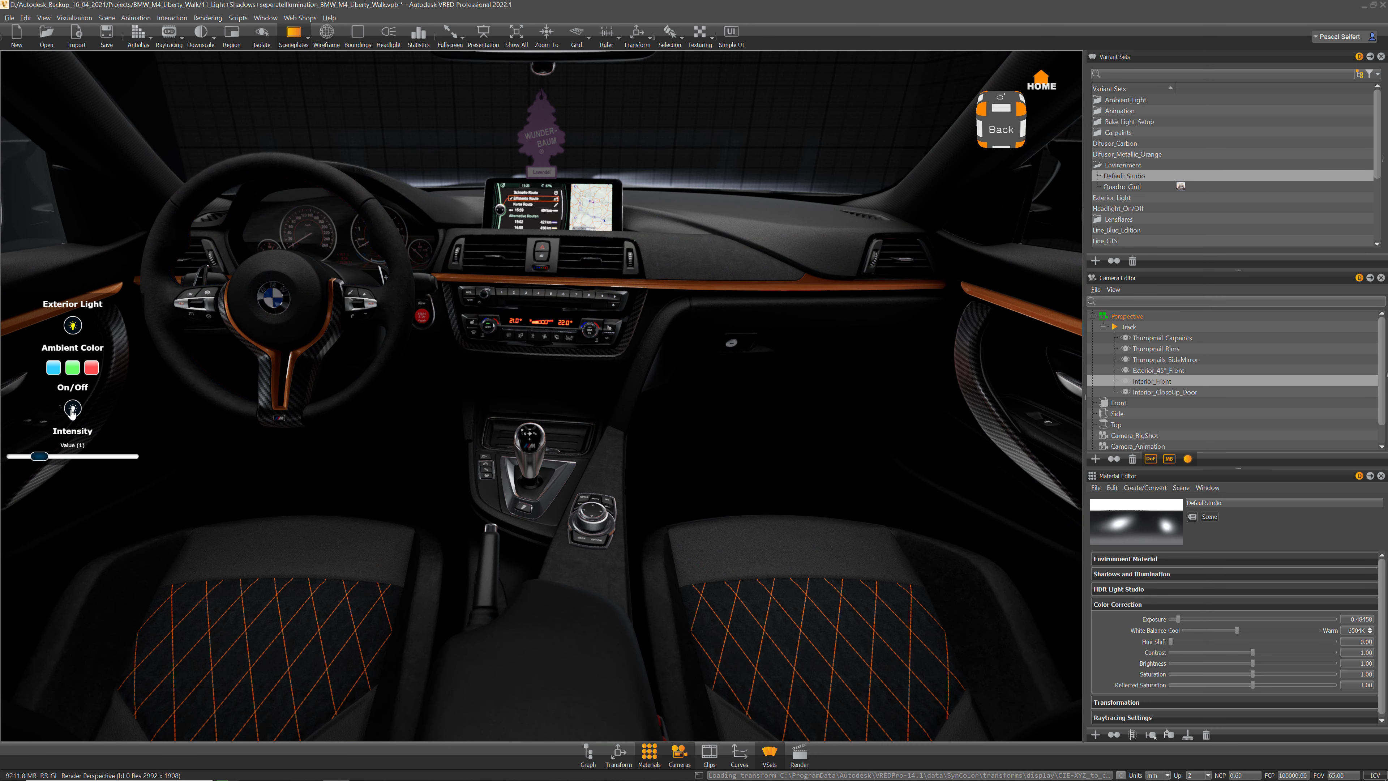
{"action": "double_click", "coordinate": [1110, 188]}
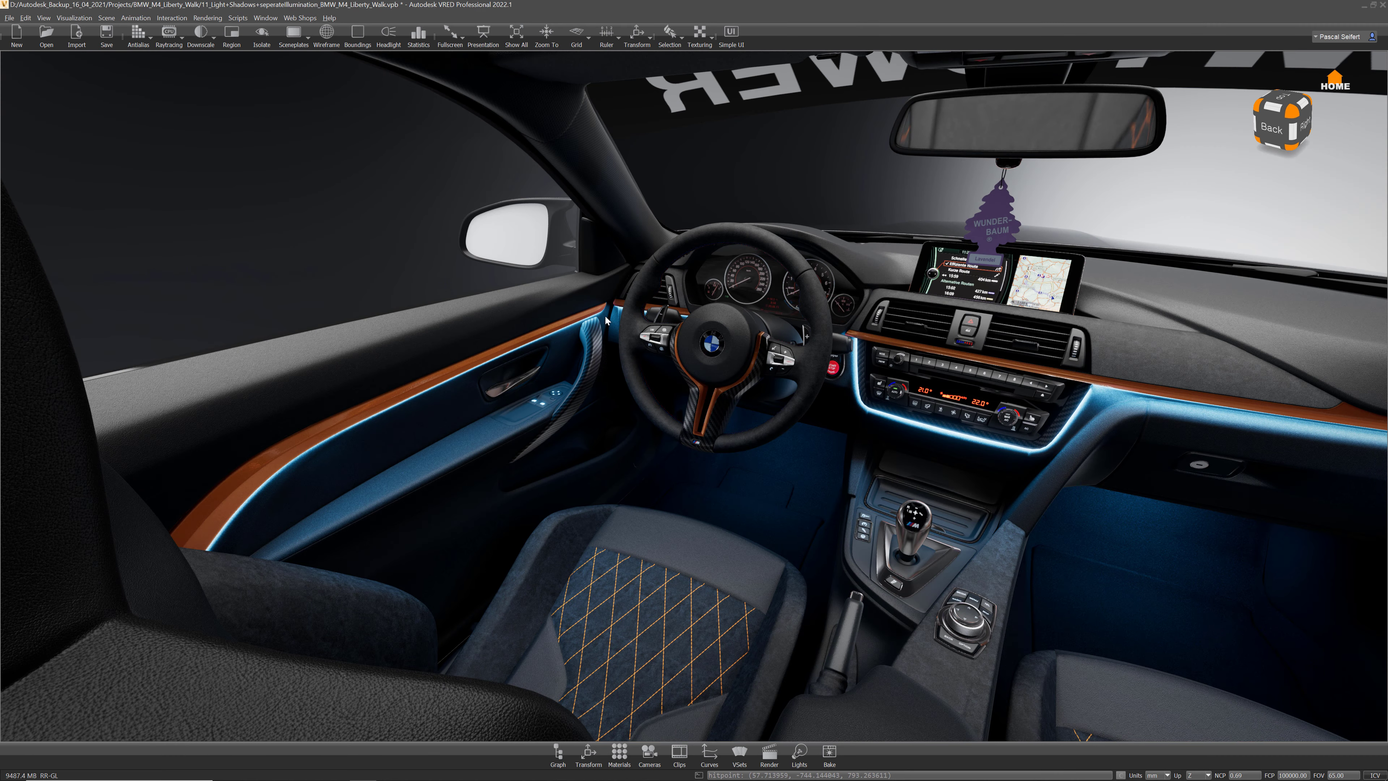
Step: Bring up the Bake Light and Shadows dialog and move it aside to reveal the dashboard
{"action": "right_click_drag", "start_coordinate": [607, 314], "coordinate": [622, 339], "text": "alt"}
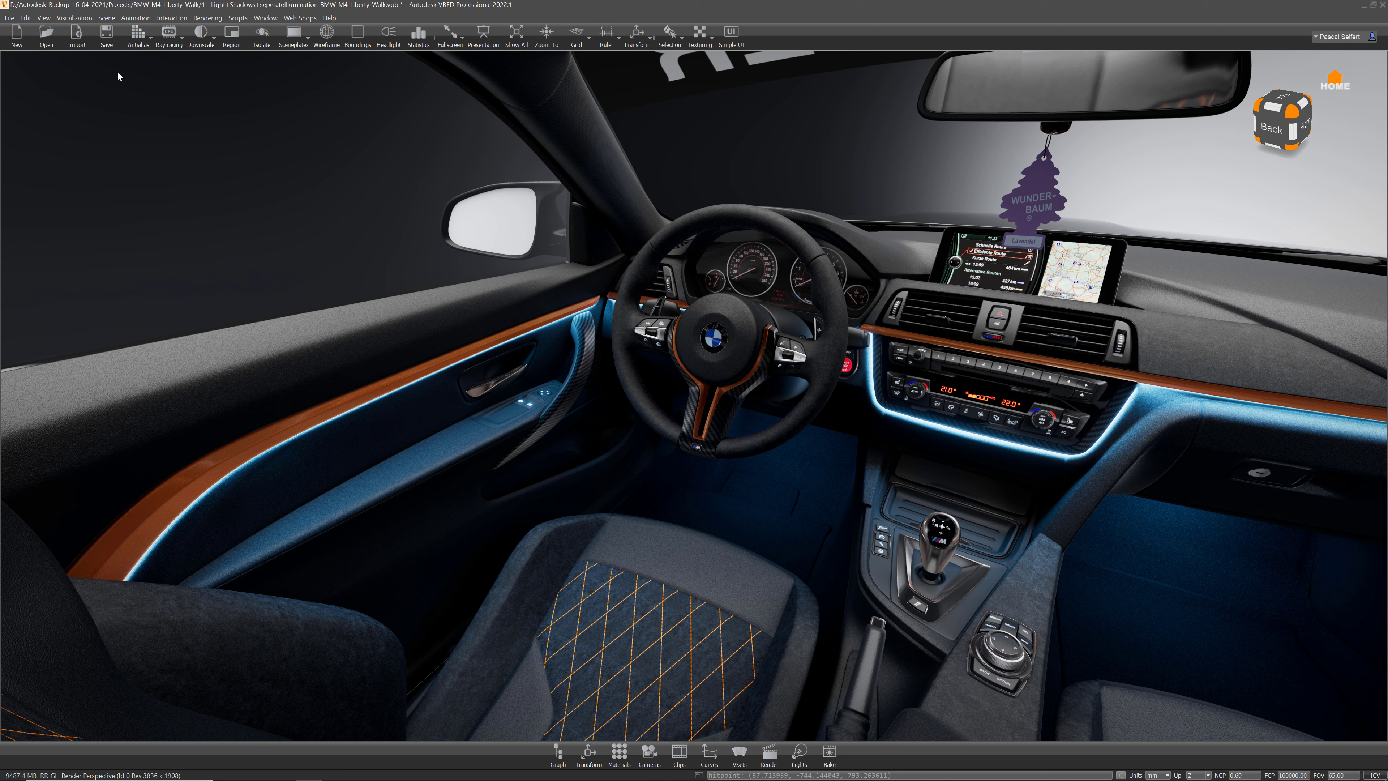
{"action": "left_click", "coordinate": [112, 20]}
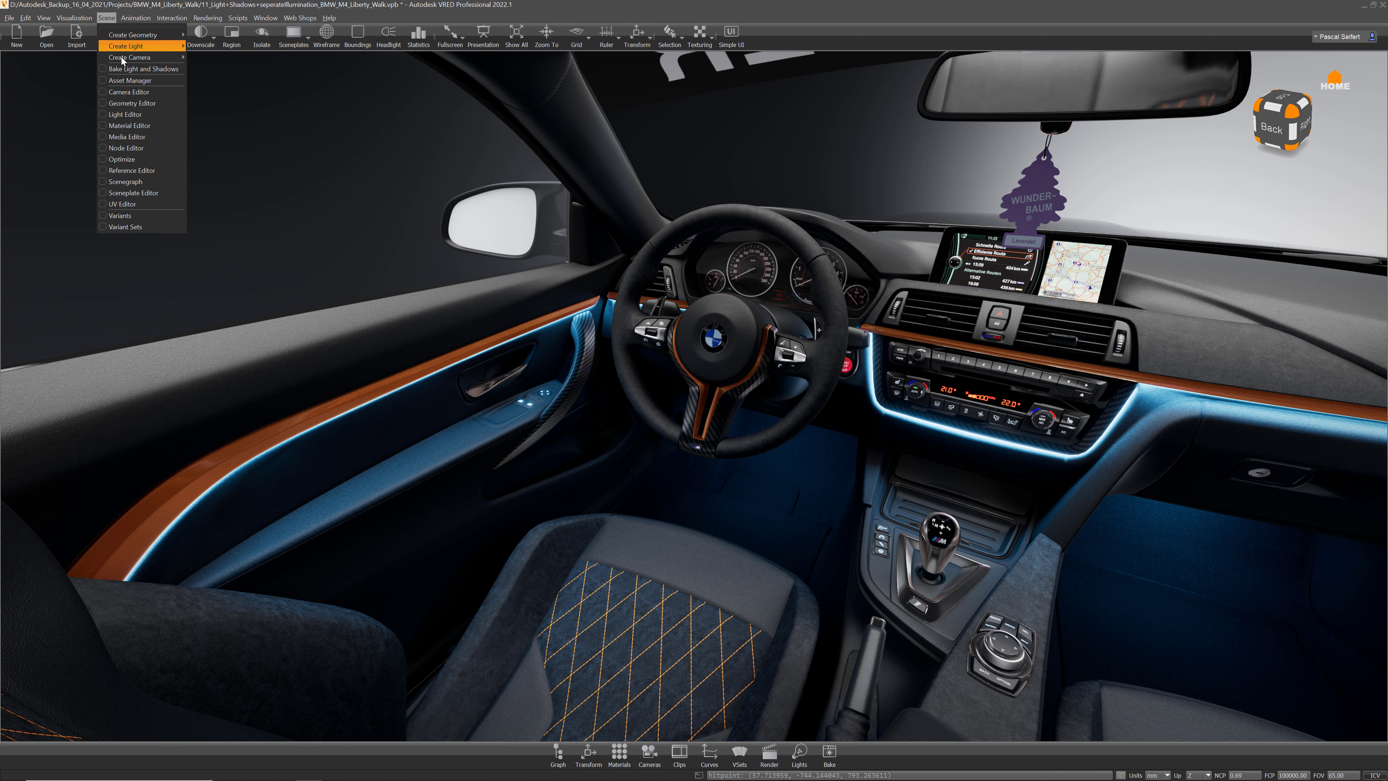
{"action": "left_click", "coordinate": [127, 71]}
{"action": "left_click_drag", "start_coordinate": [766, 89], "coordinate": [595, 79]}
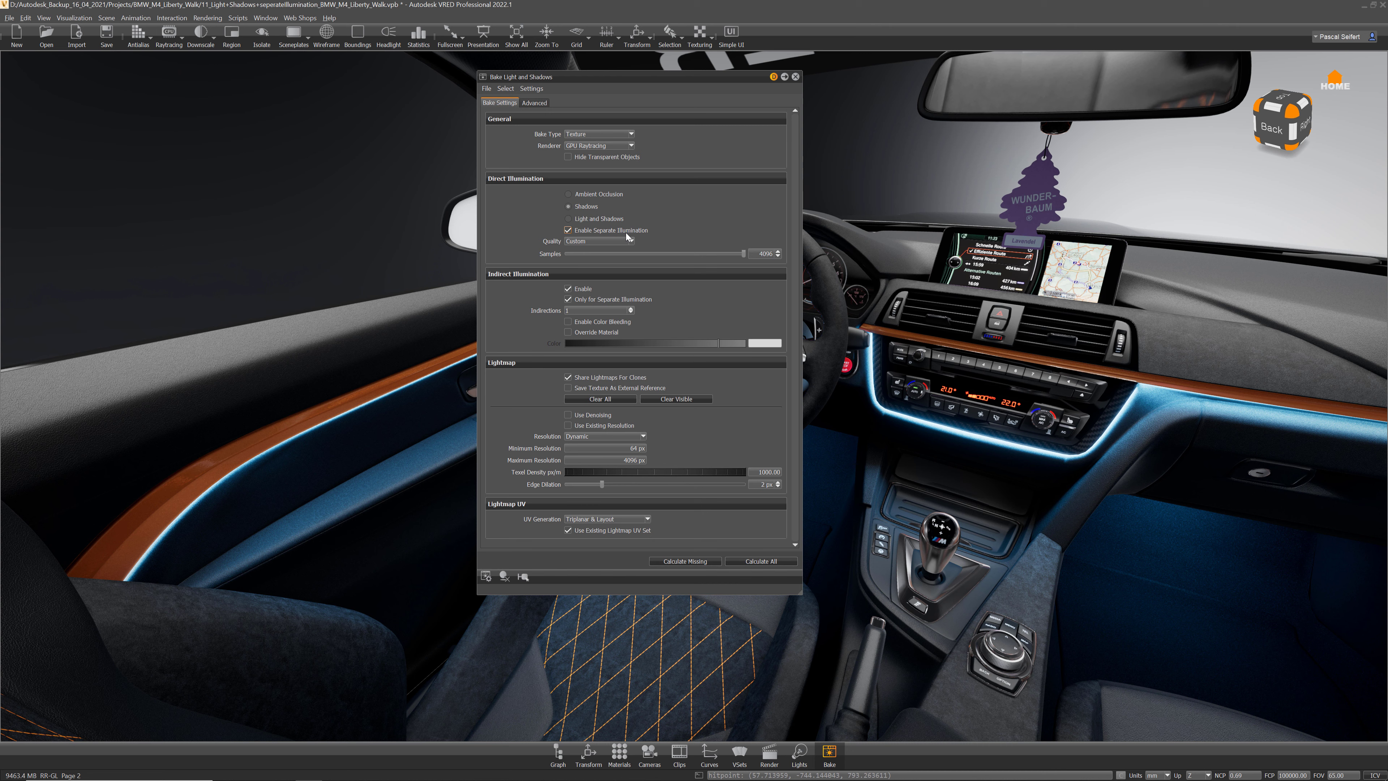
Step: Set Direct Illumination to Light and Shadows, then to Ambient Occlusion
{"action": "mouse_move", "coordinate": [646, 232]}
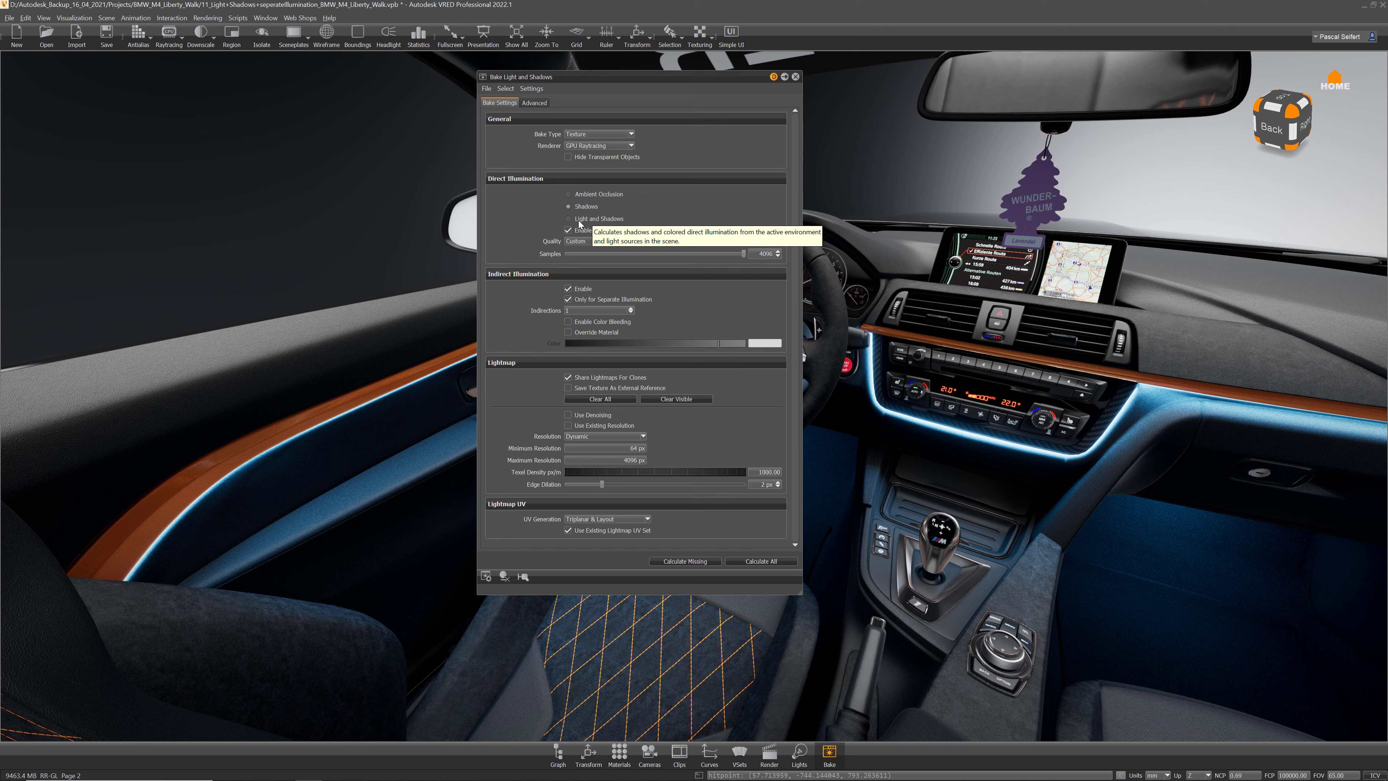
{"action": "left_click", "coordinate": [568, 220]}
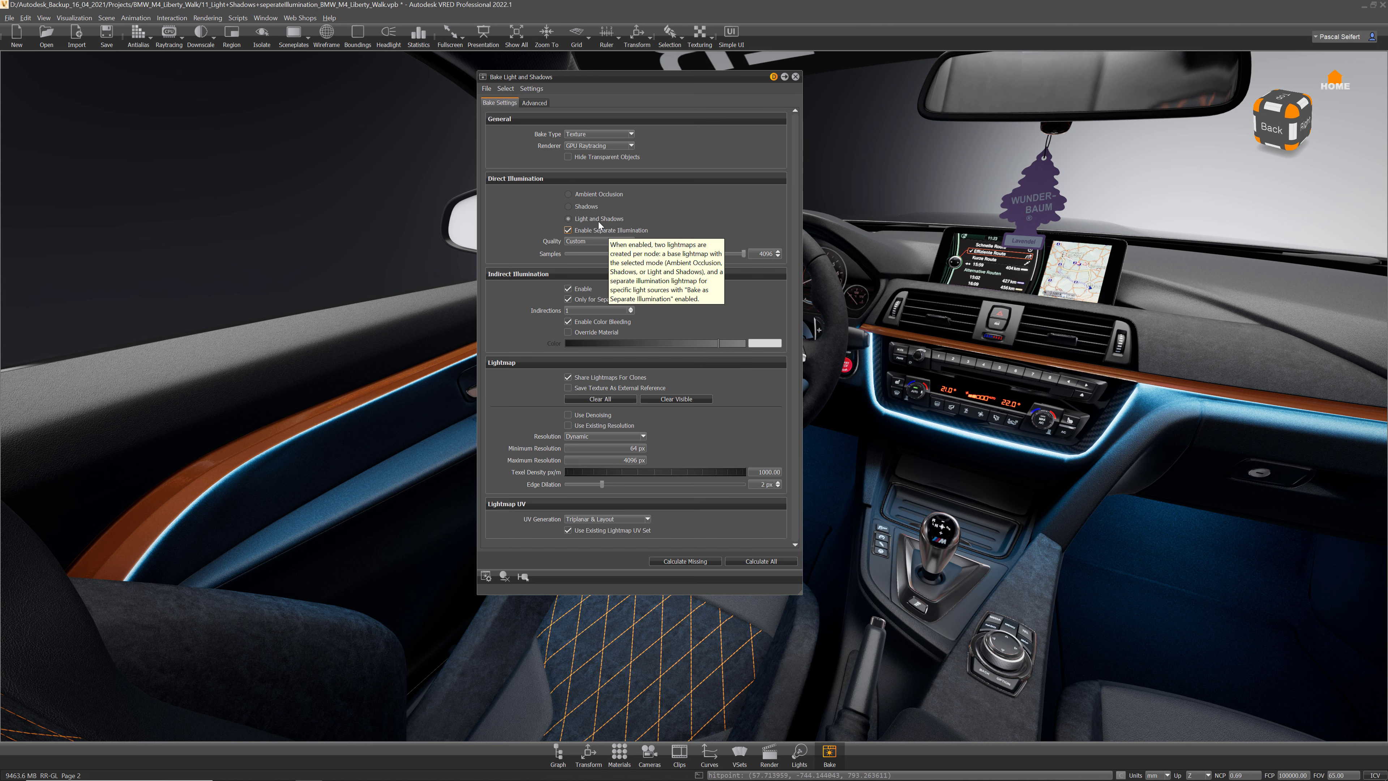
{"action": "left_click", "coordinate": [586, 194]}
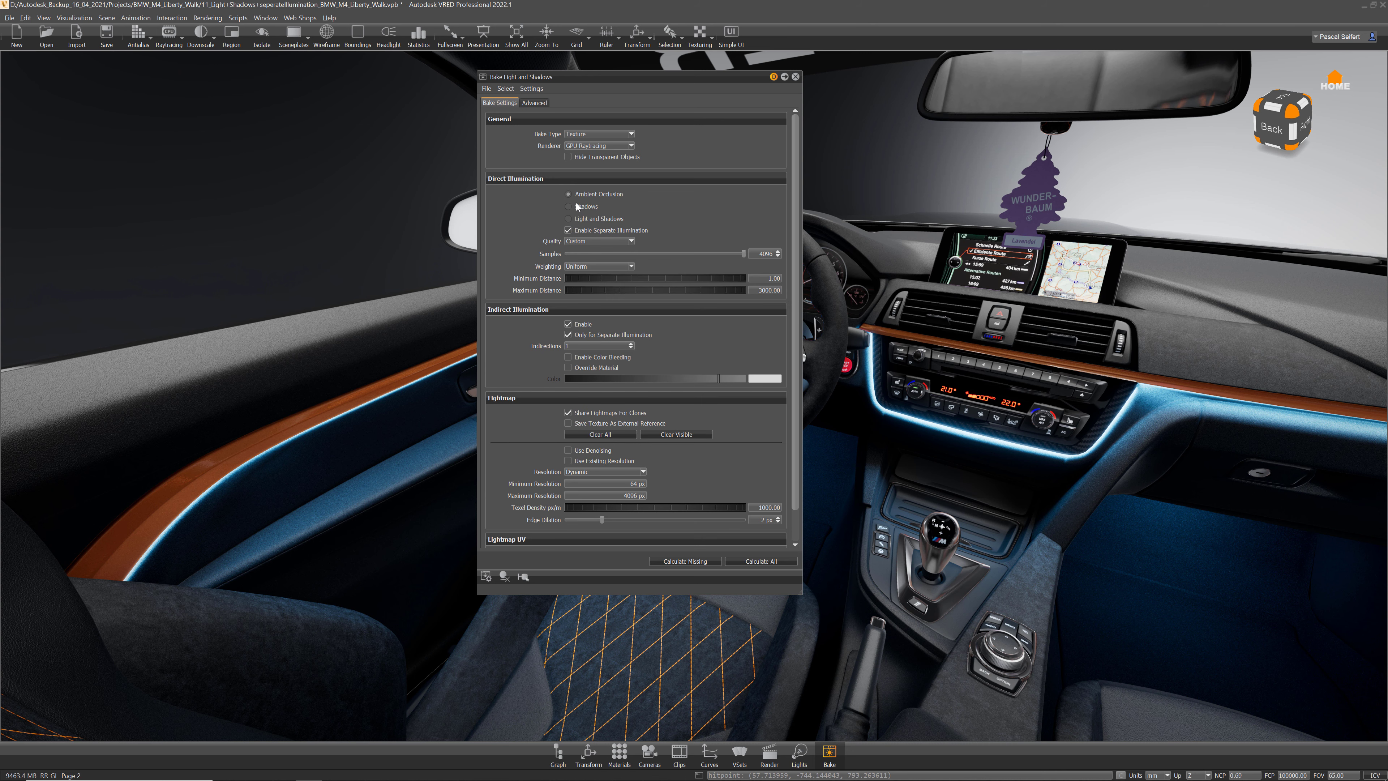
Step: Show the mesh wireframe and preview the door trim's 568 x 568 Shadows lightmap in the Advanced details
{"action": "left_click", "coordinate": [327, 34]}
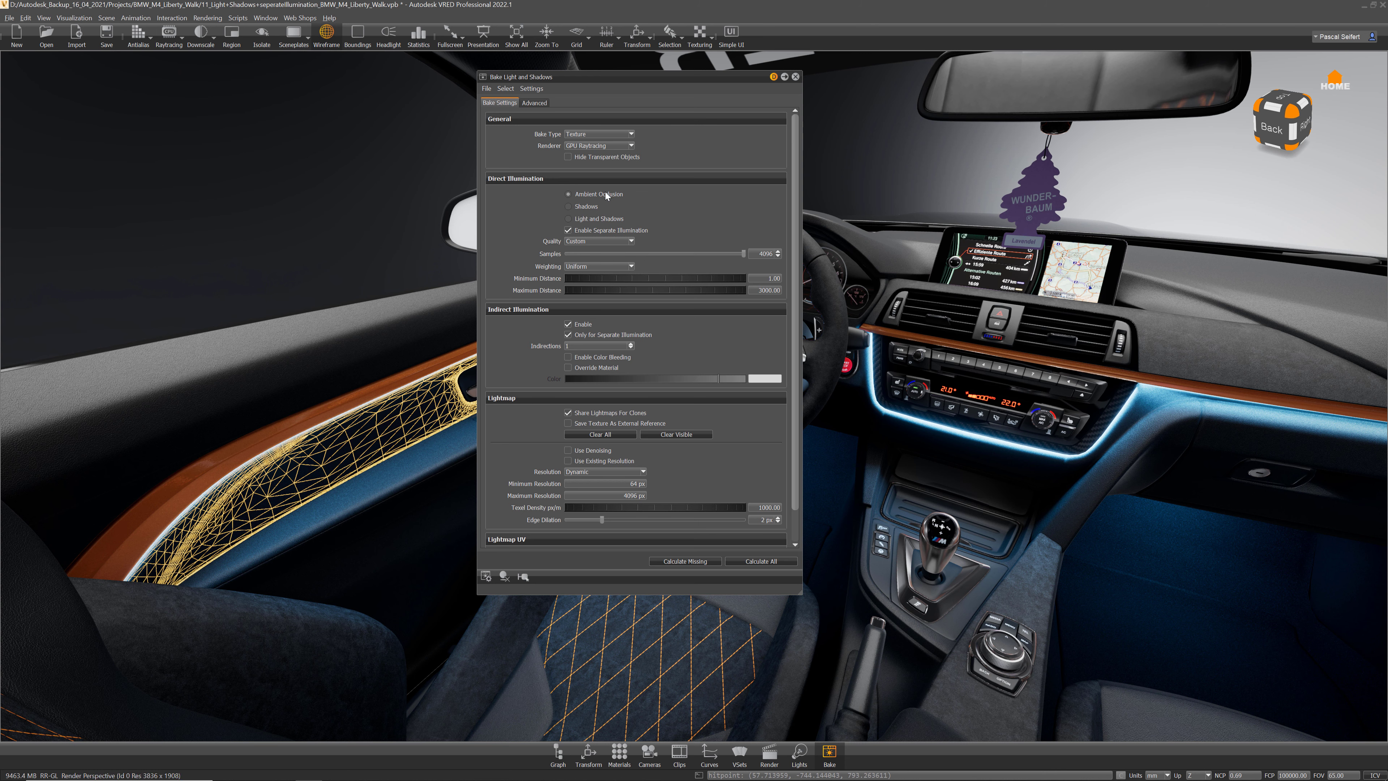
{"action": "left_click", "coordinate": [540, 103]}
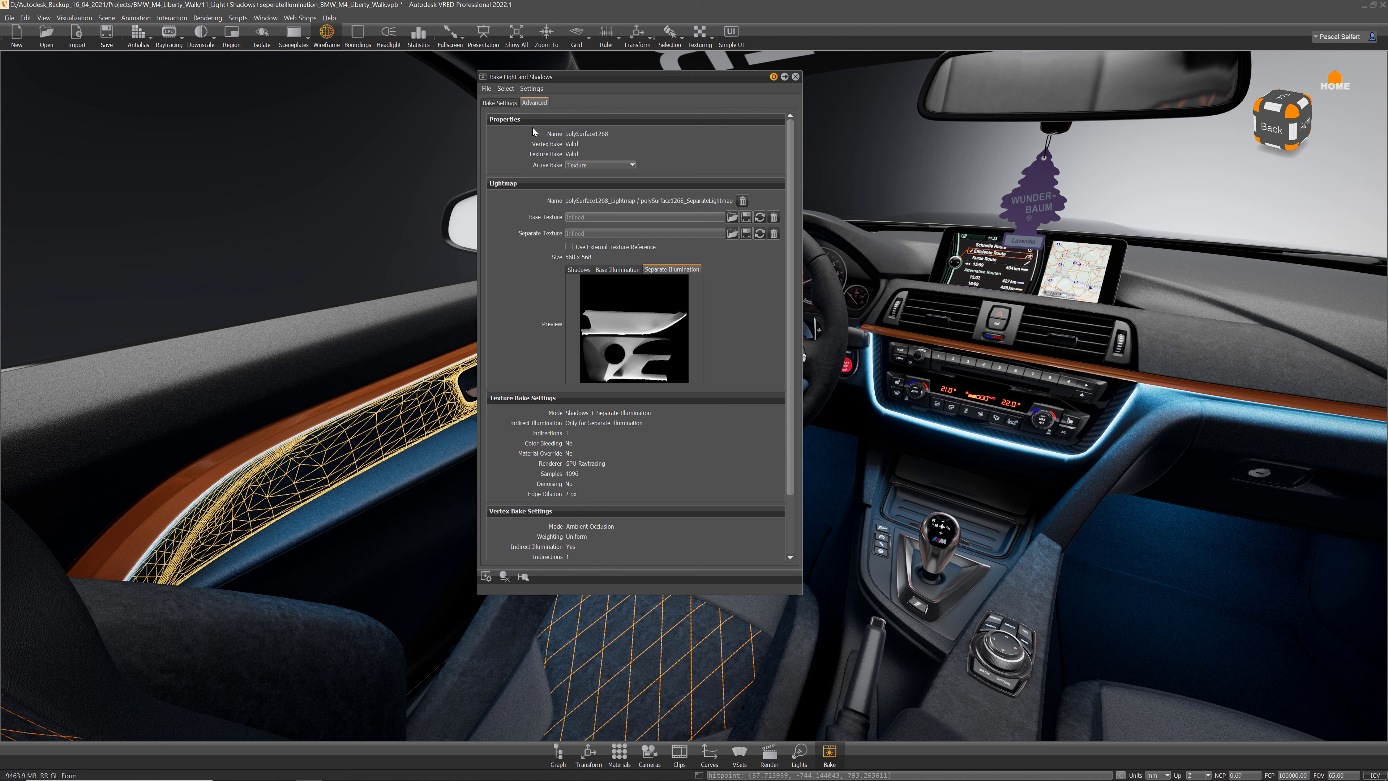
{"action": "left_click", "coordinate": [578, 271]}
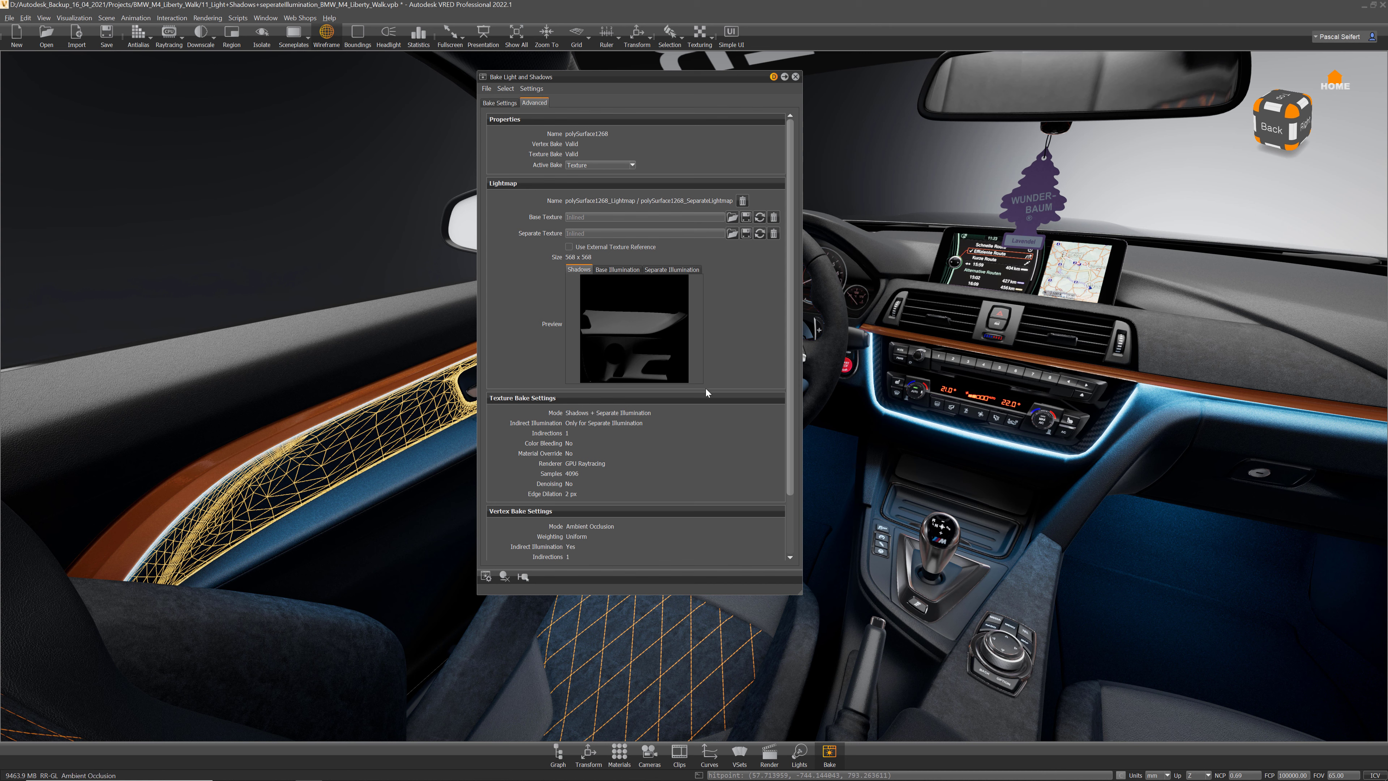
Step: Hide the wireframe and switch the viewport to Ambient Occlusion rendering
{"action": "left_click", "coordinate": [327, 33]}
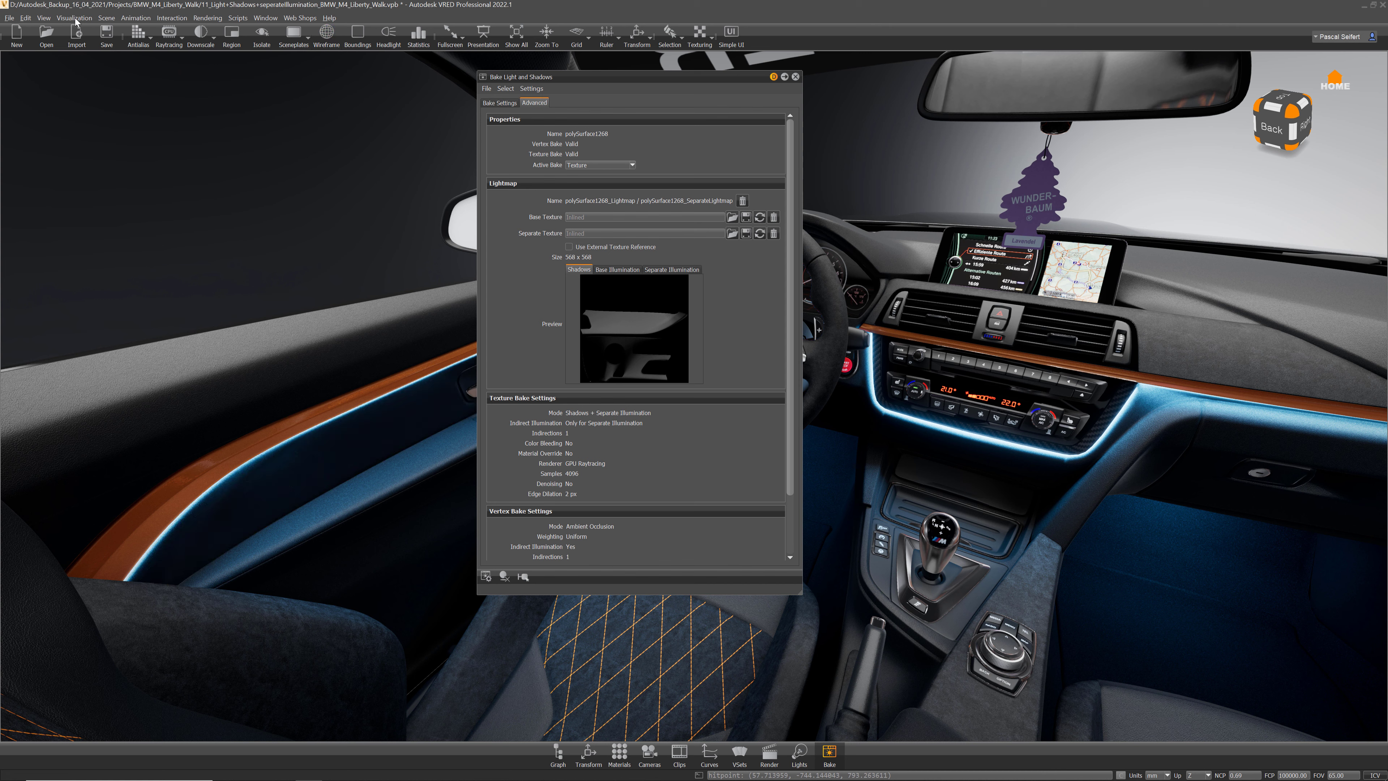
{"action": "left_click", "coordinate": [75, 19]}
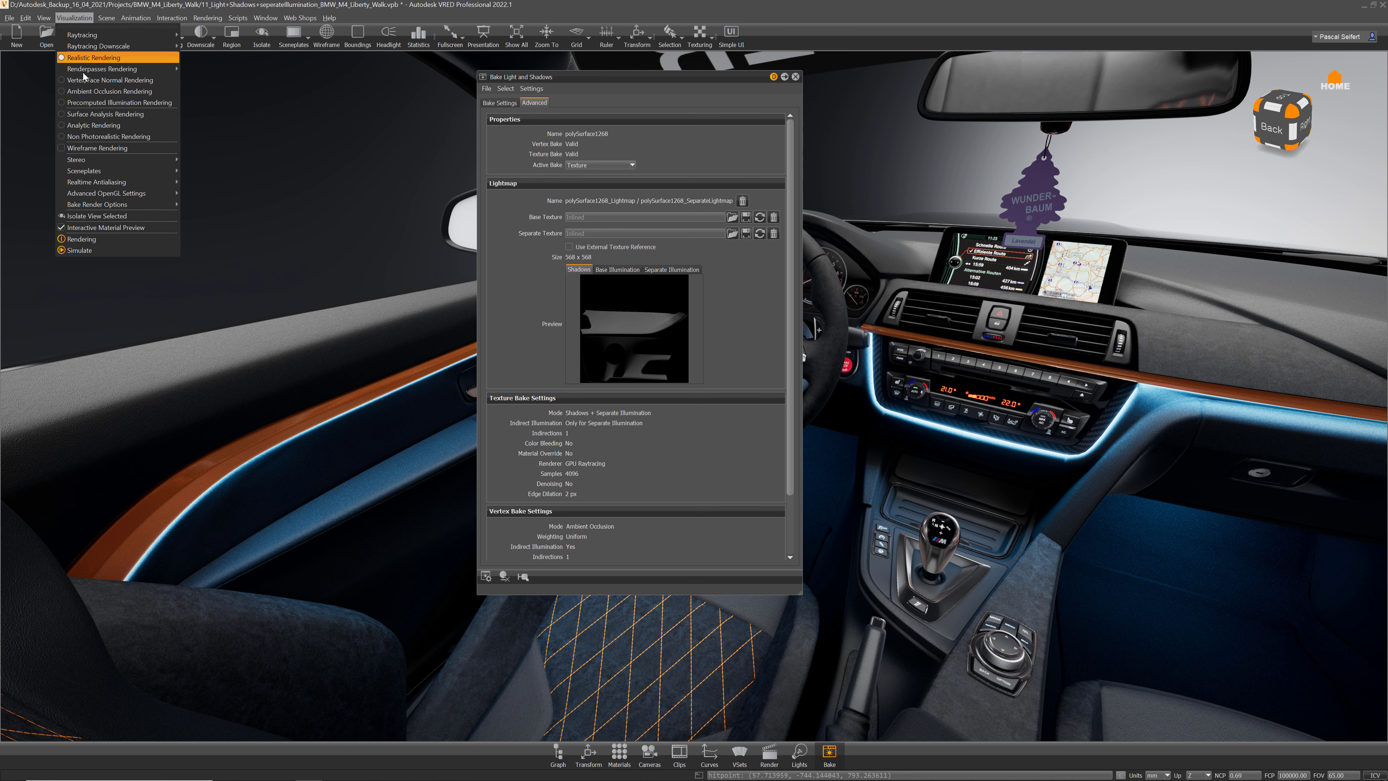
{"action": "left_click", "coordinate": [92, 92]}
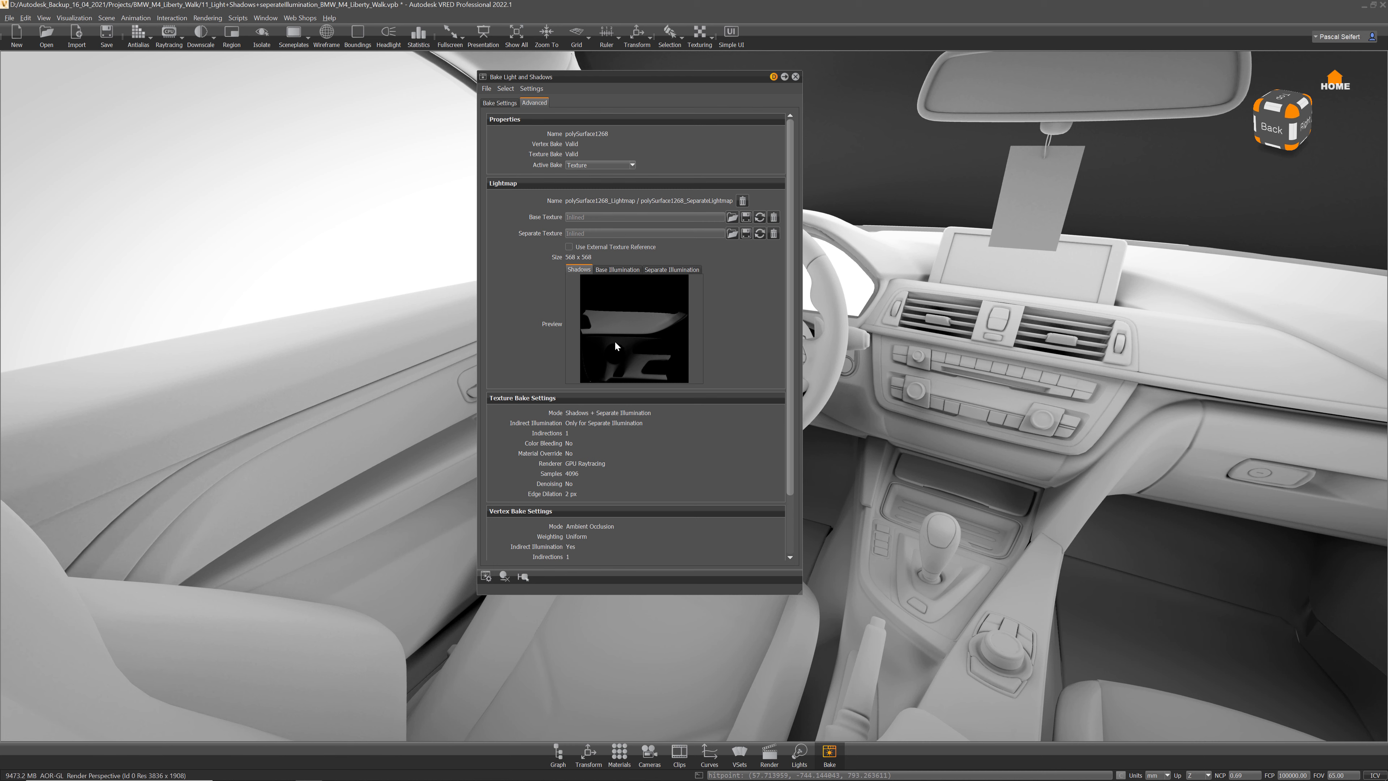
Step: Compare the door trim's Base Illumination and Separate Illumination lightmap previews
{"action": "left_click", "coordinate": [606, 270]}
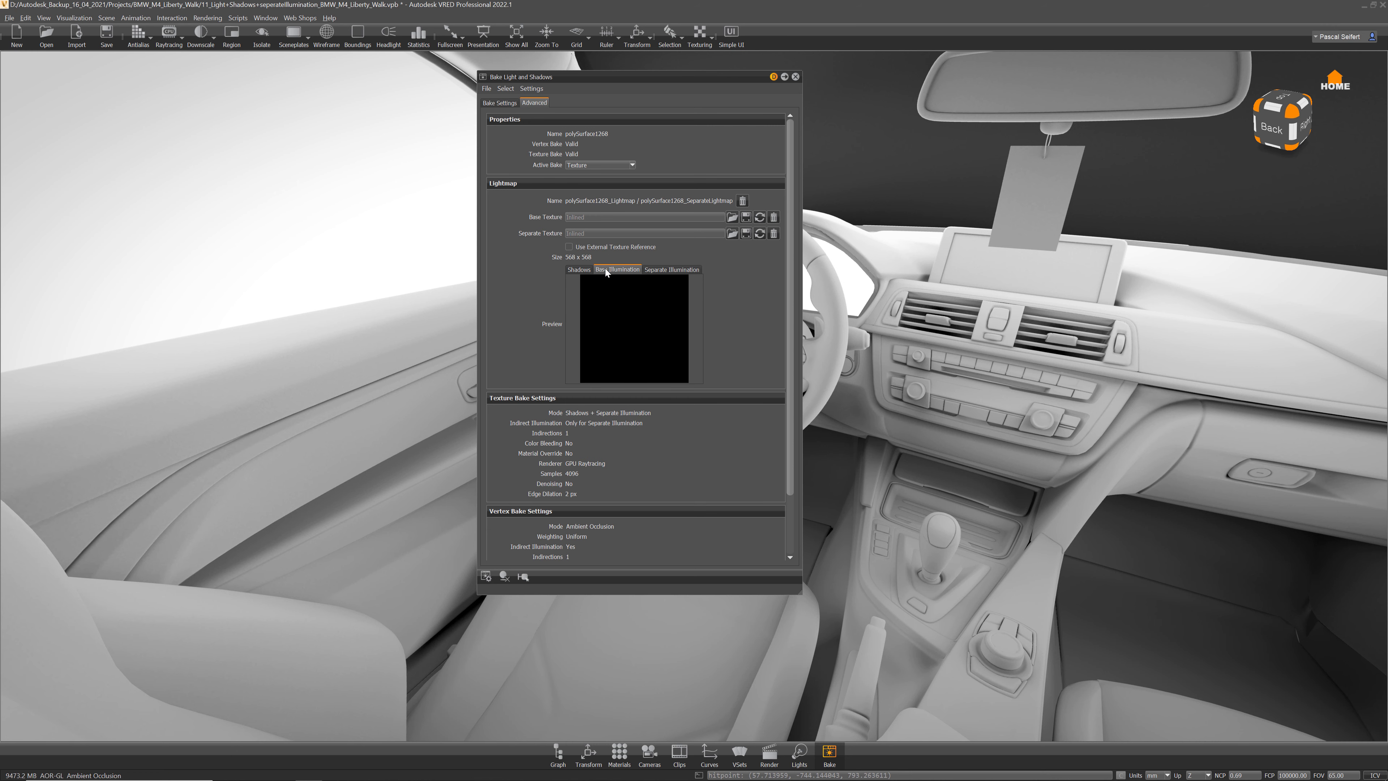
{"action": "left_click", "coordinate": [500, 103]}
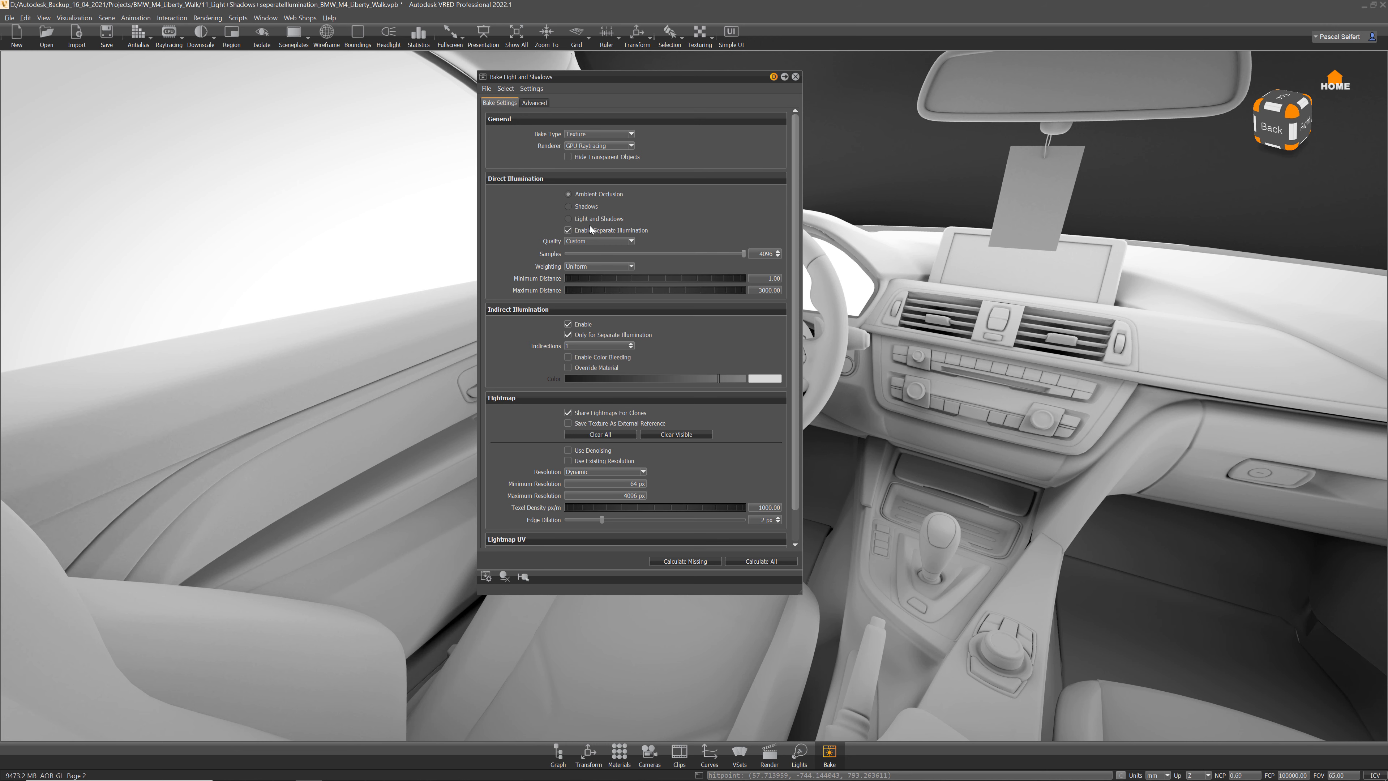
{"action": "left_click", "coordinate": [540, 102]}
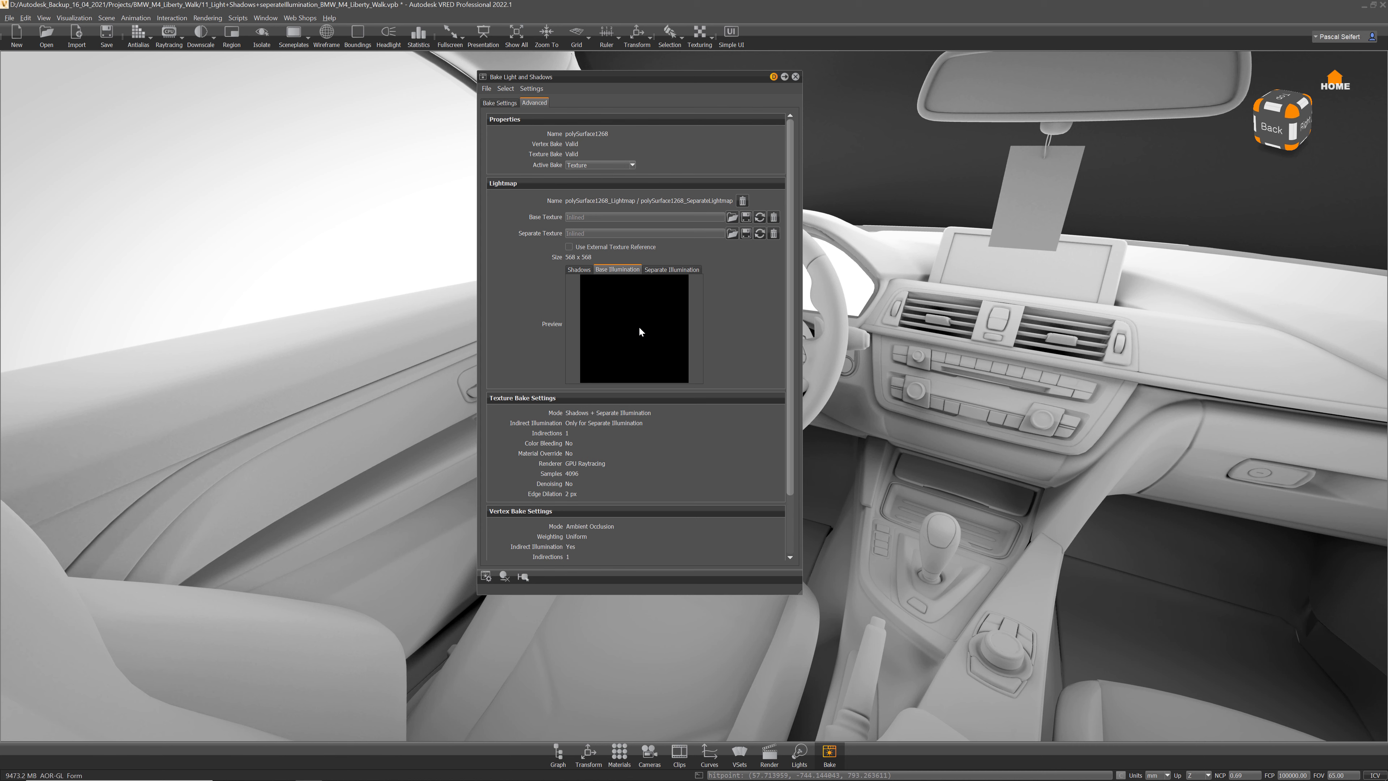
{"action": "left_click", "coordinate": [662, 269]}
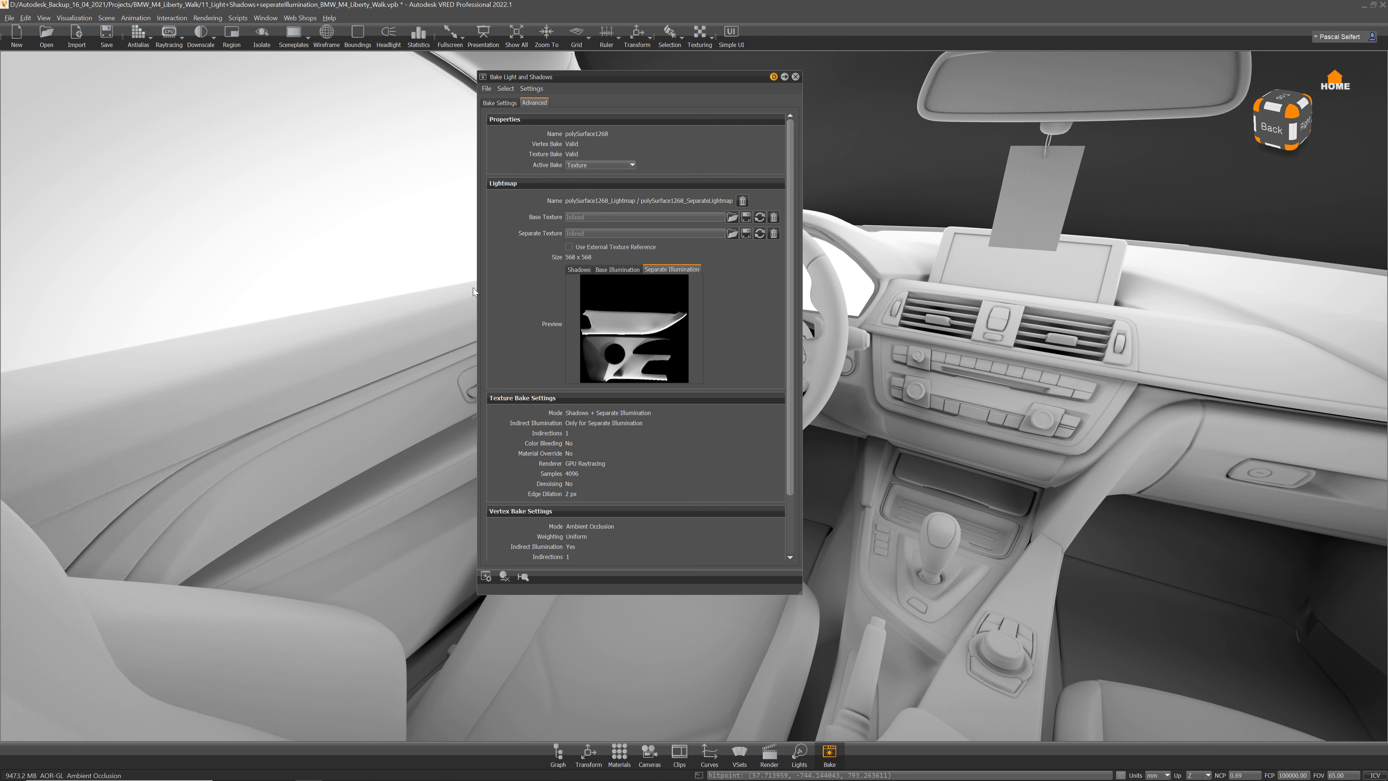
{"action": "left_click", "coordinate": [77, 19]}
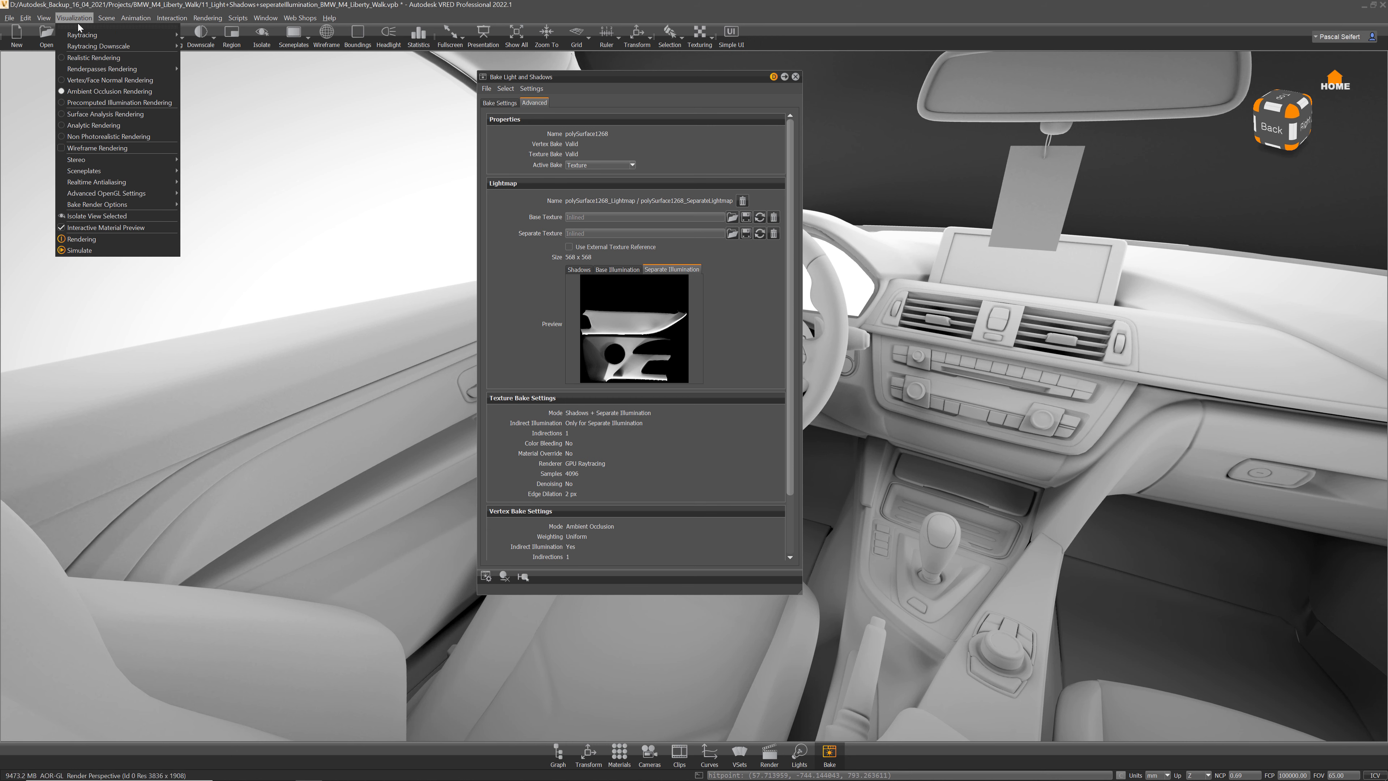
Step: View the cabin in Precomputed Illumination with the Shadows preview, then return to Realistic Rendering
{"action": "left_click", "coordinate": [83, 103]}
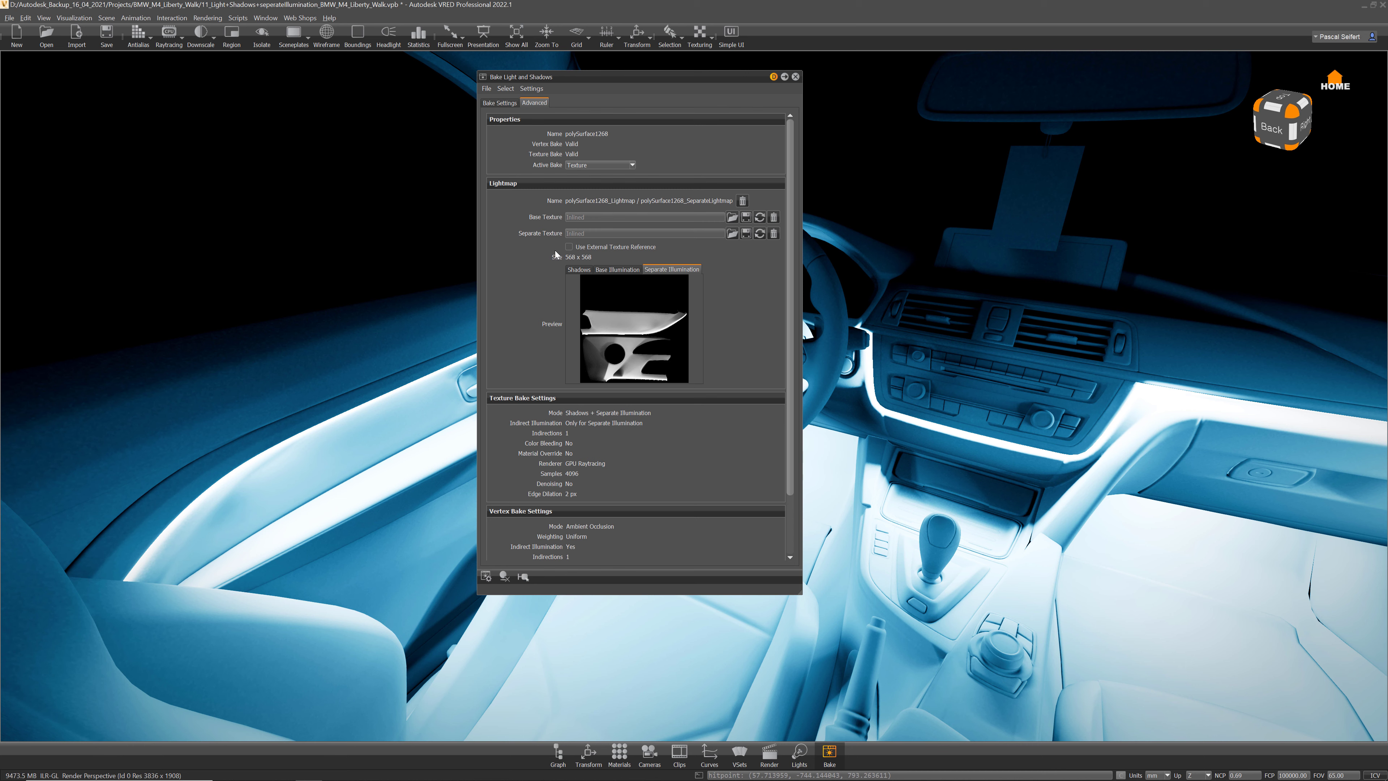
{"action": "left_click", "coordinate": [588, 269]}
{"action": "left_click", "coordinate": [74, 17]}
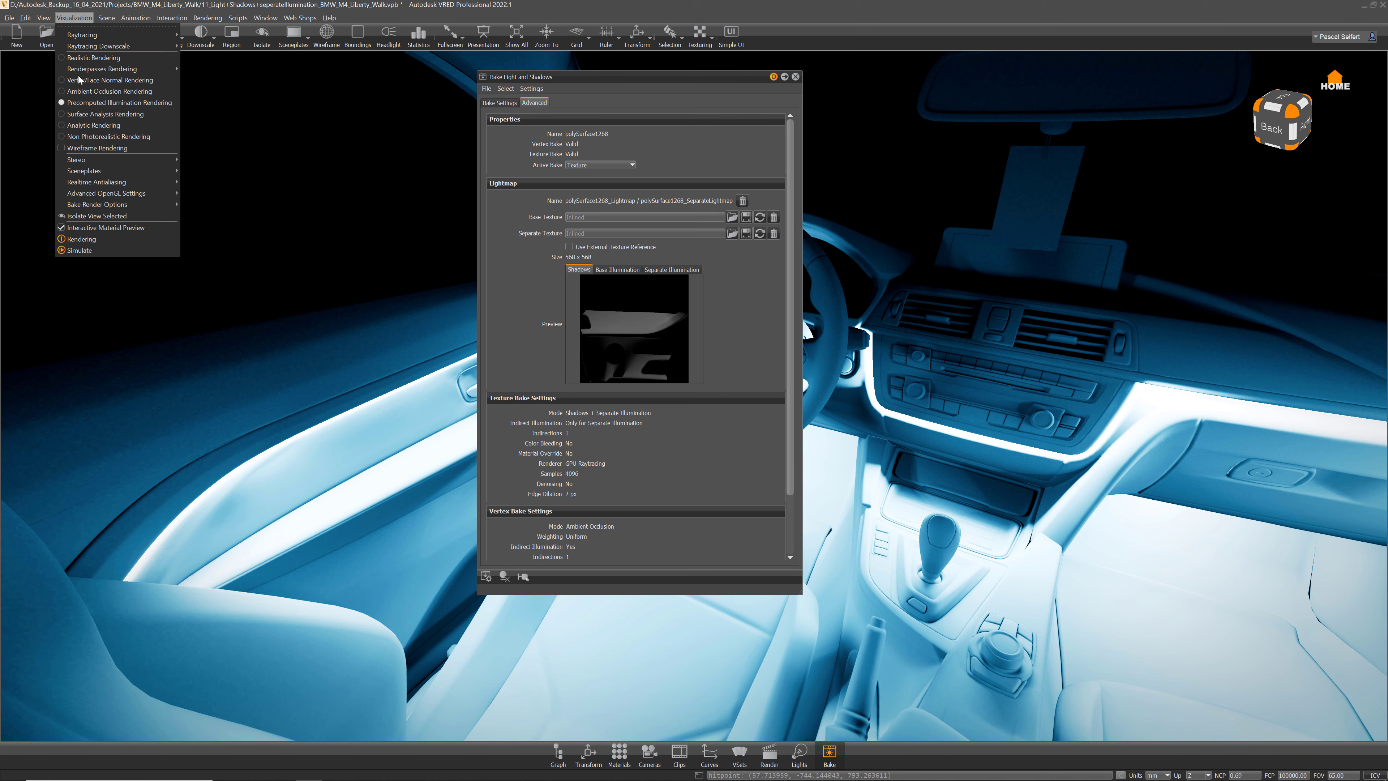
{"action": "left_click", "coordinate": [89, 58]}
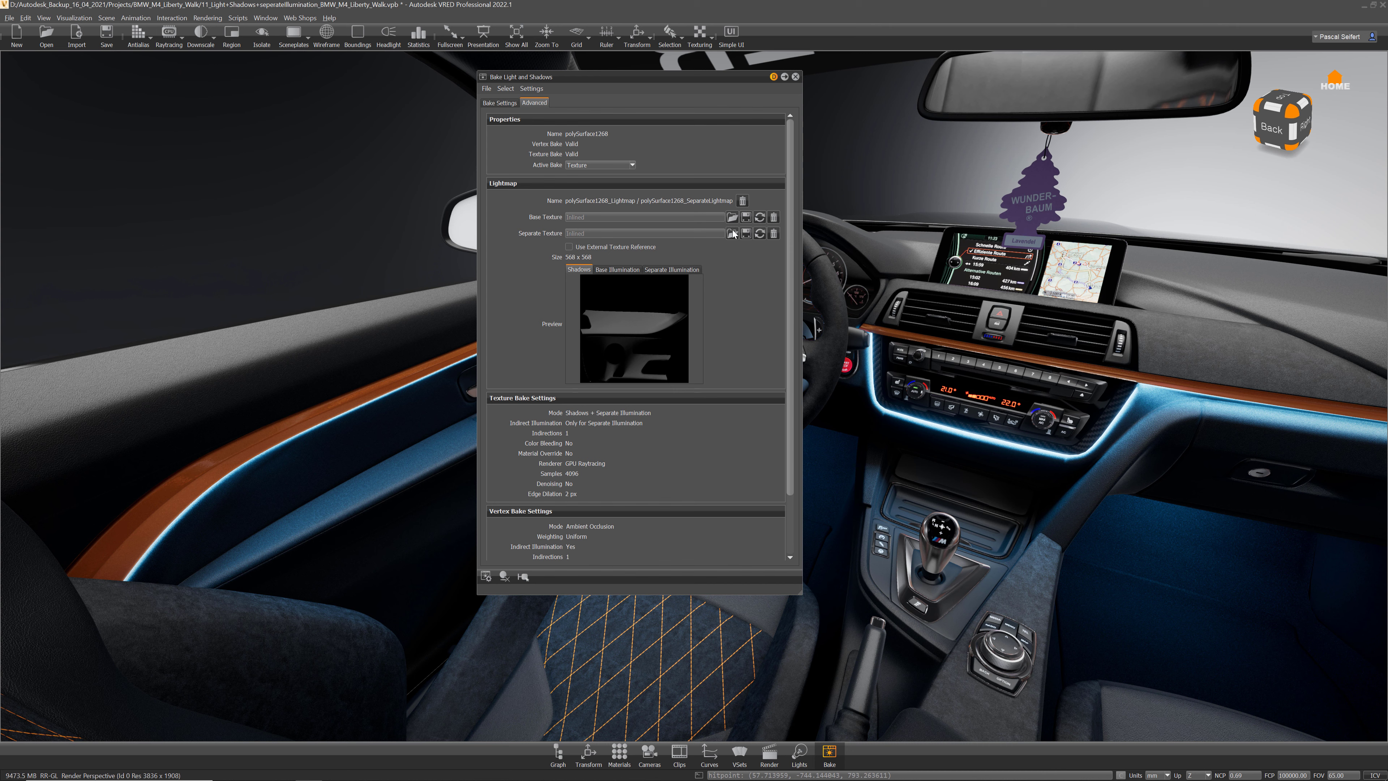
Step: Preview the Separate Illumination lightmap, close the bake dialog, and bring up the Light Editor
{"action": "left_click", "coordinate": [668, 270]}
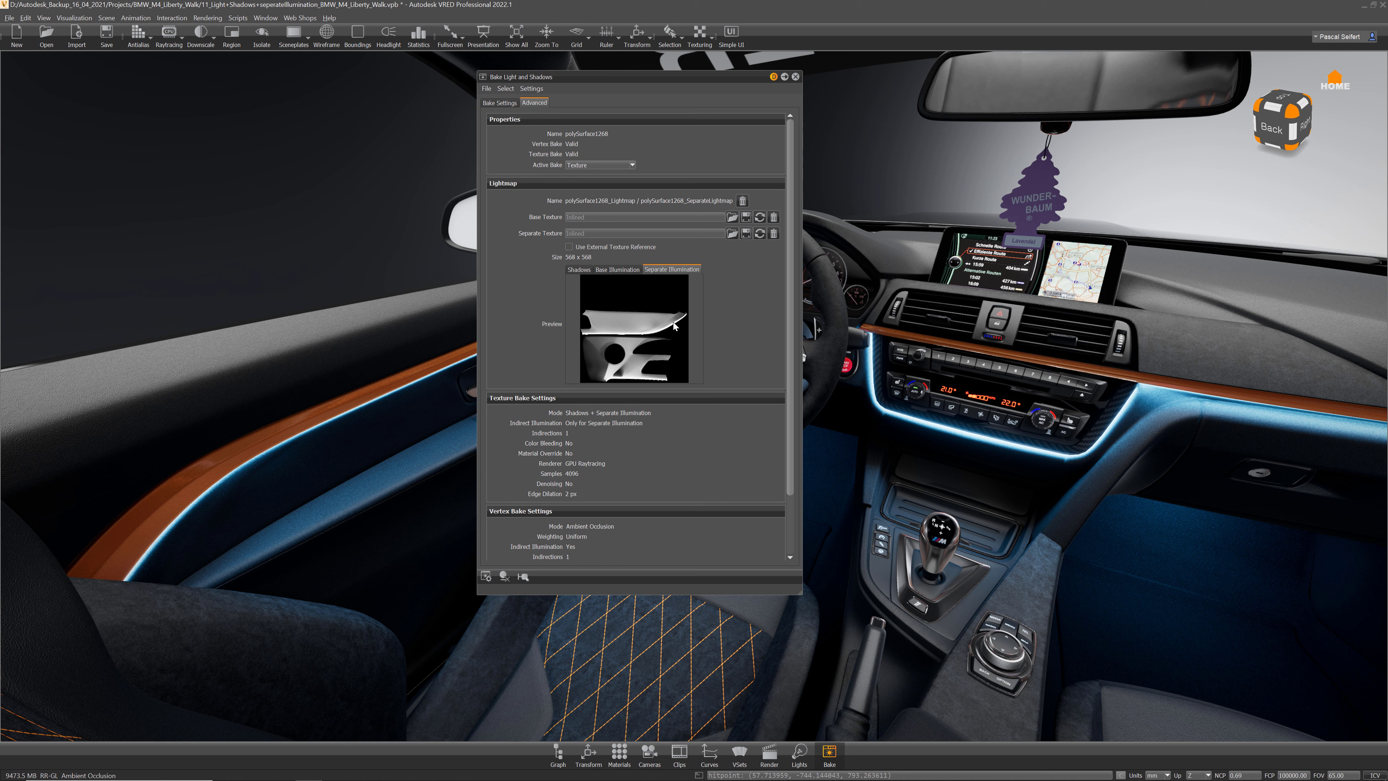
{"action": "left_click", "coordinate": [795, 77]}
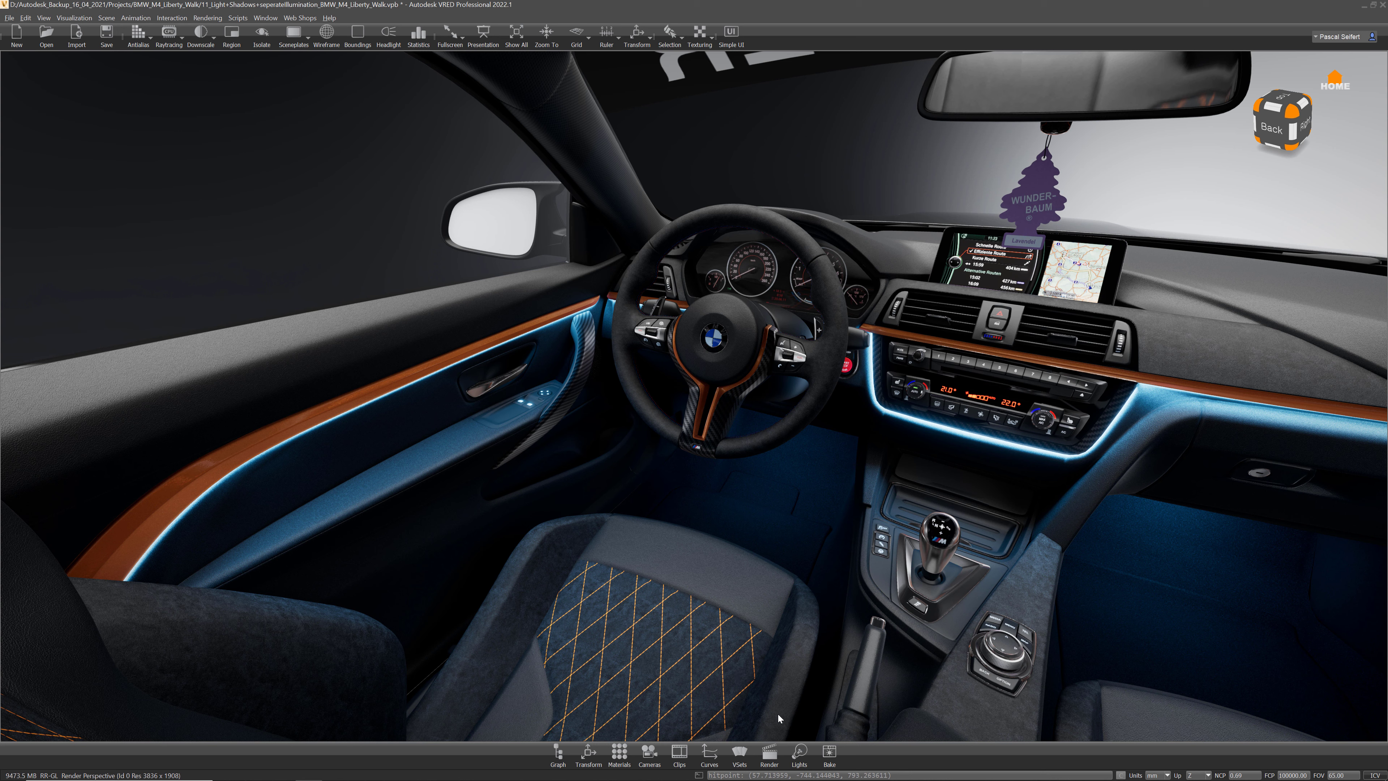
{"action": "left_click", "coordinate": [800, 753]}
Step: Move and close the Light Editor, then inspect materials in the Material Editor and close it
{"action": "left_click_drag", "start_coordinate": [537, 85], "coordinate": [627, 85]}
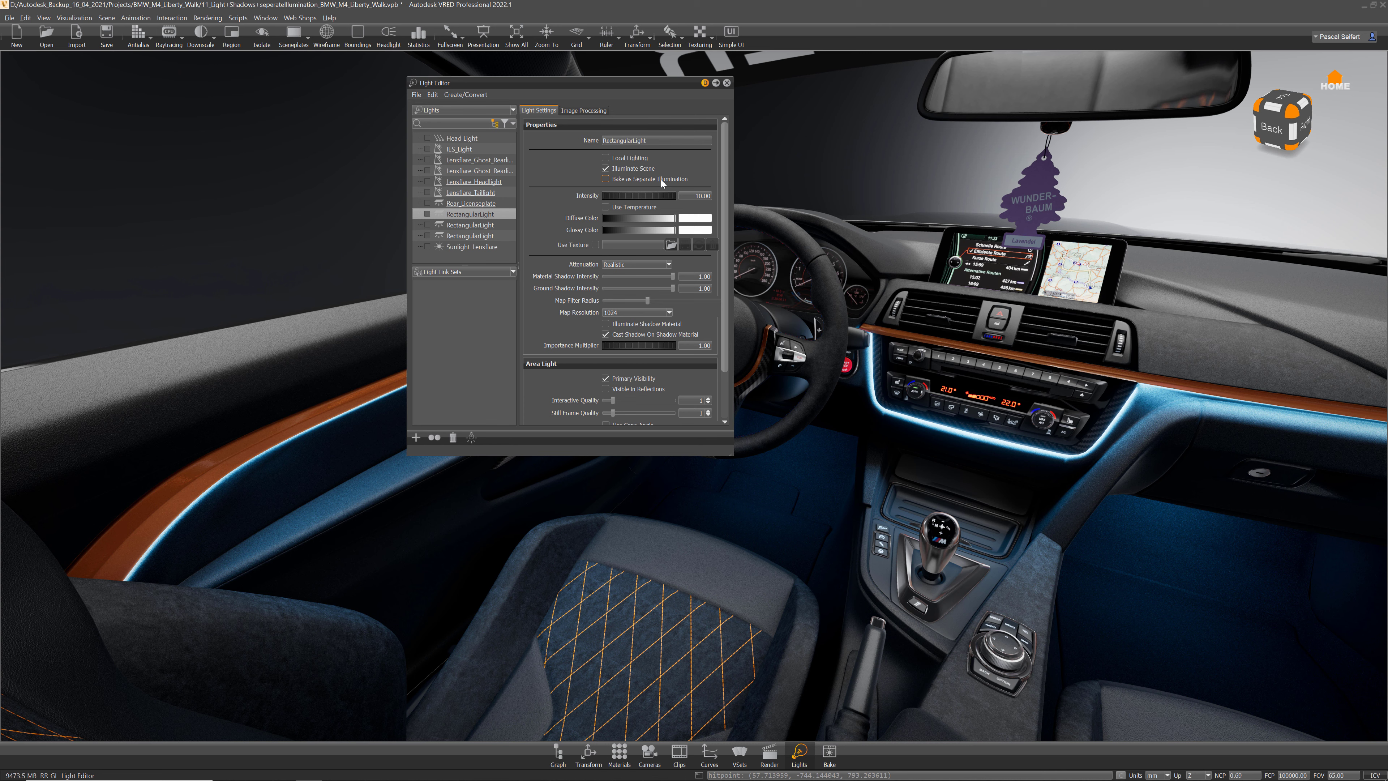
{"action": "left_click", "coordinate": [727, 83]}
{"action": "left_click", "coordinate": [618, 753]}
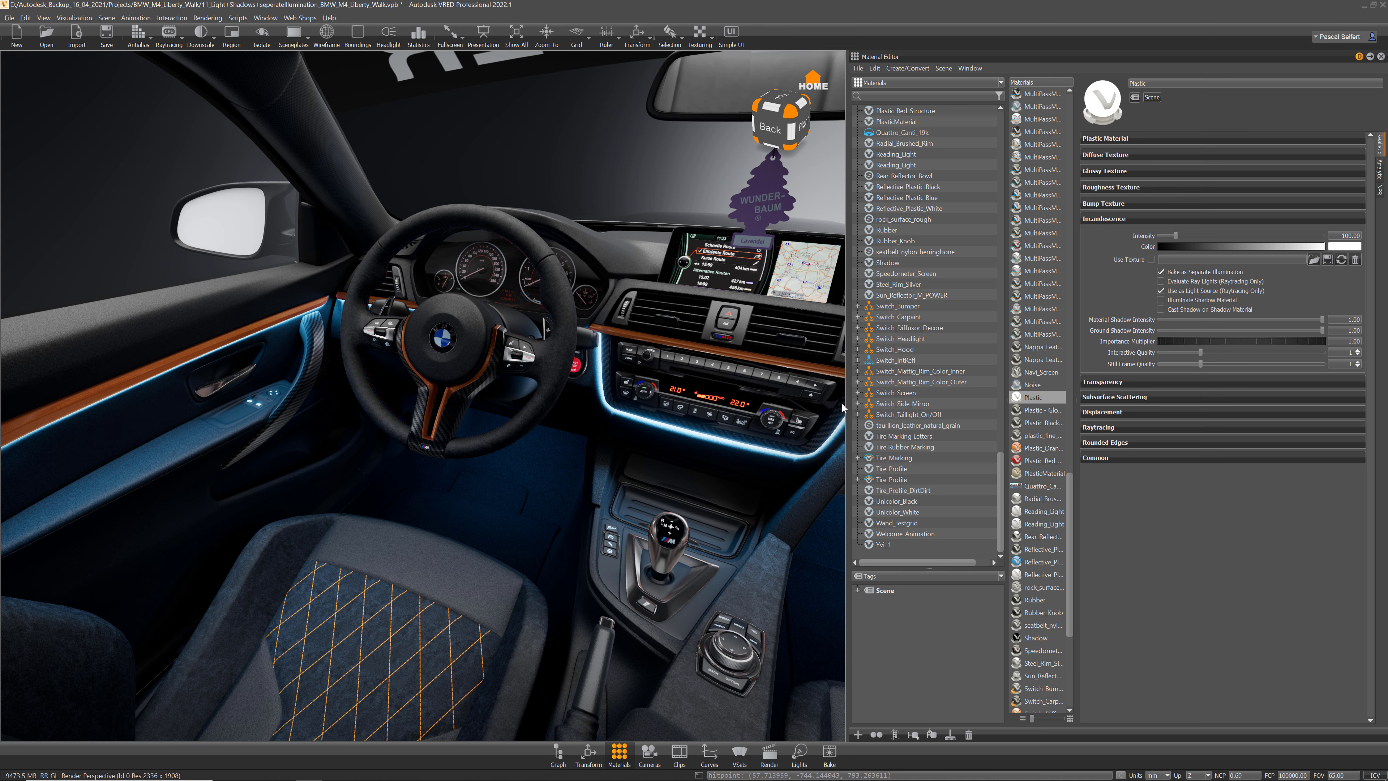
{"action": "left_click", "coordinate": [1381, 57]}
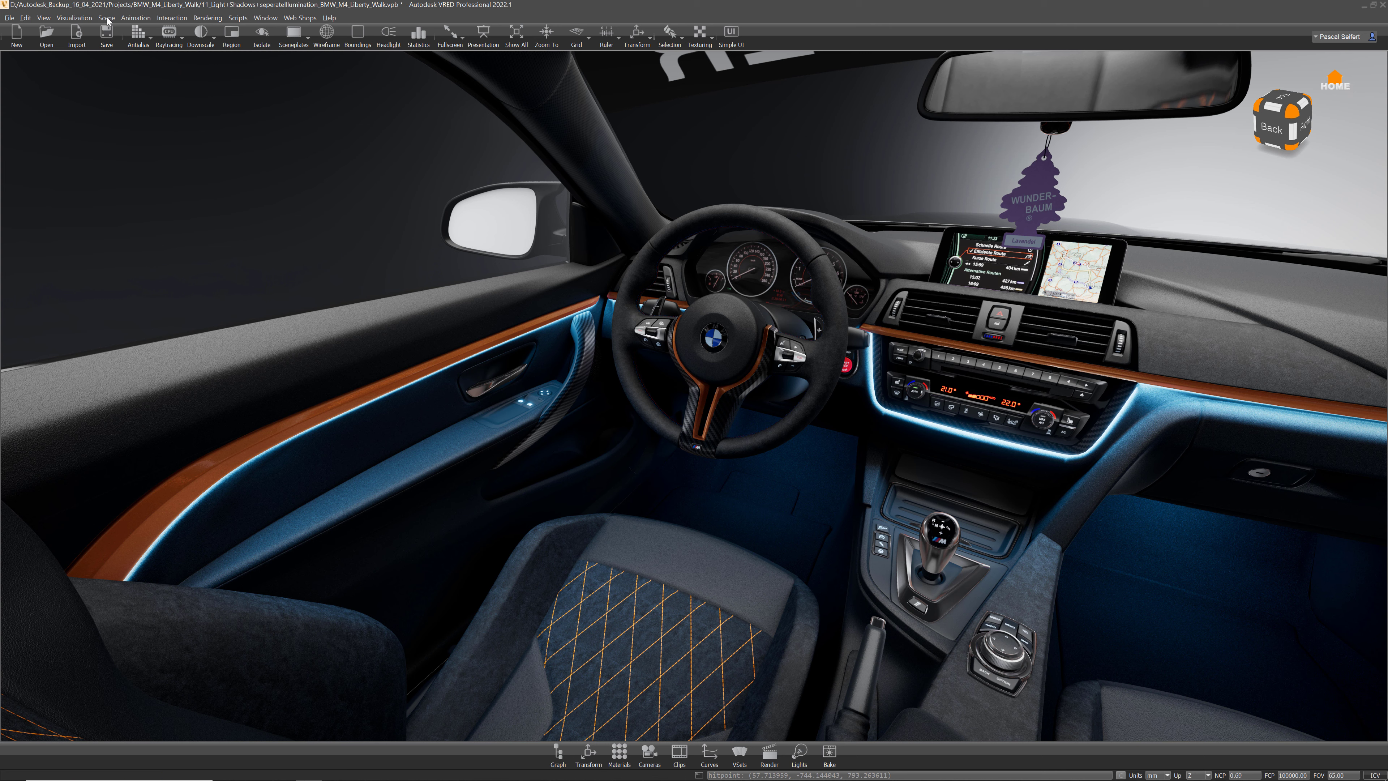
Step: Tear off the Bake Render Options menu into a floating window and move it aside
{"action": "left_click", "coordinate": [75, 17]}
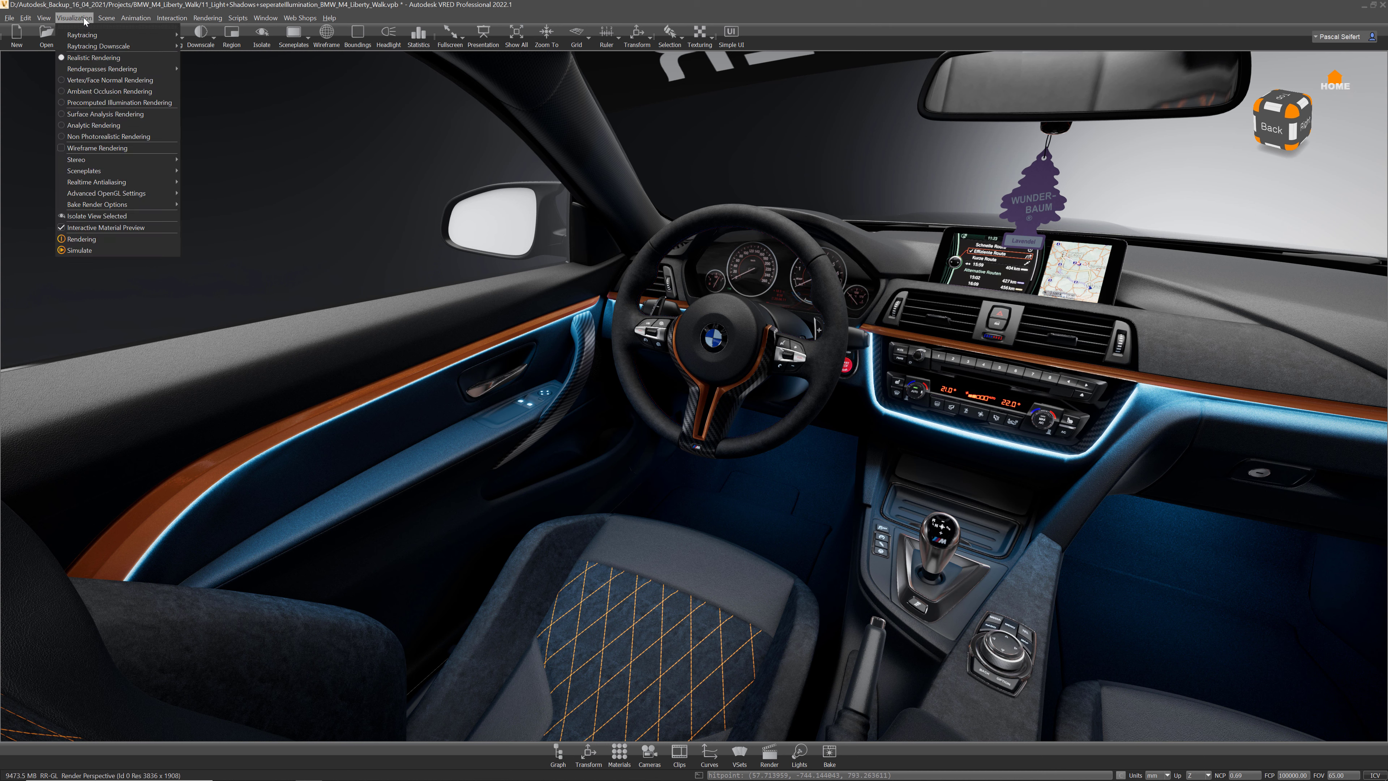
{"action": "mouse_move", "coordinate": [120, 204]}
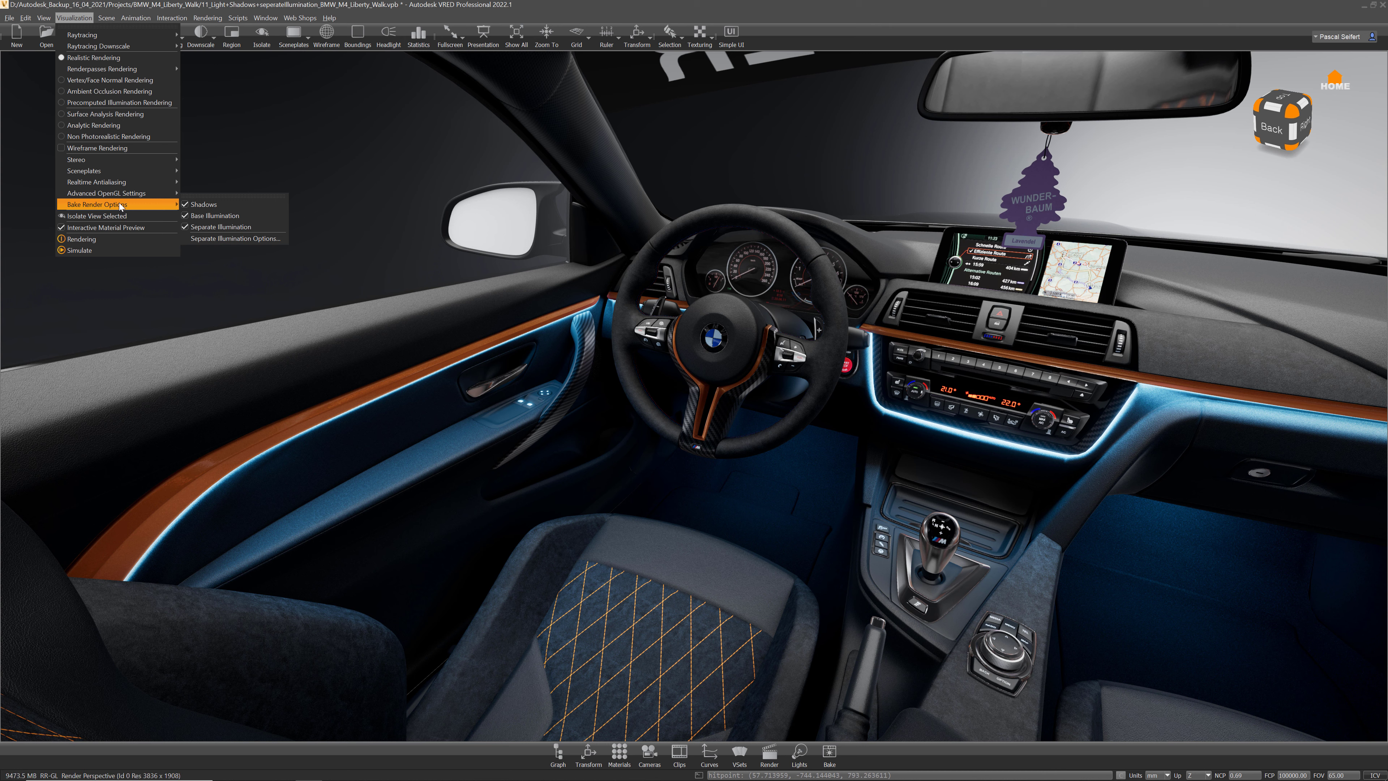
{"action": "left_click", "coordinate": [246, 196]}
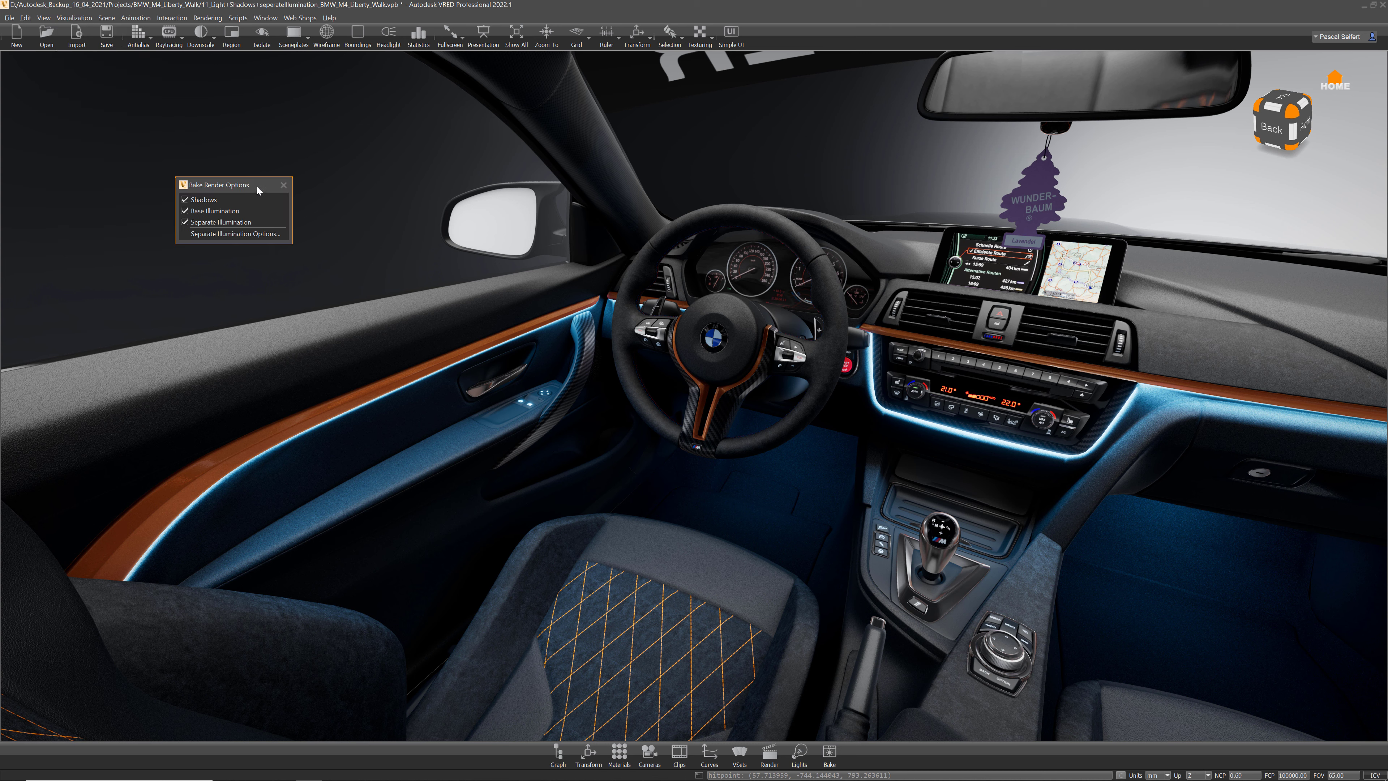
{"action": "left_click_drag", "start_coordinate": [249, 186], "coordinate": [432, 105]}
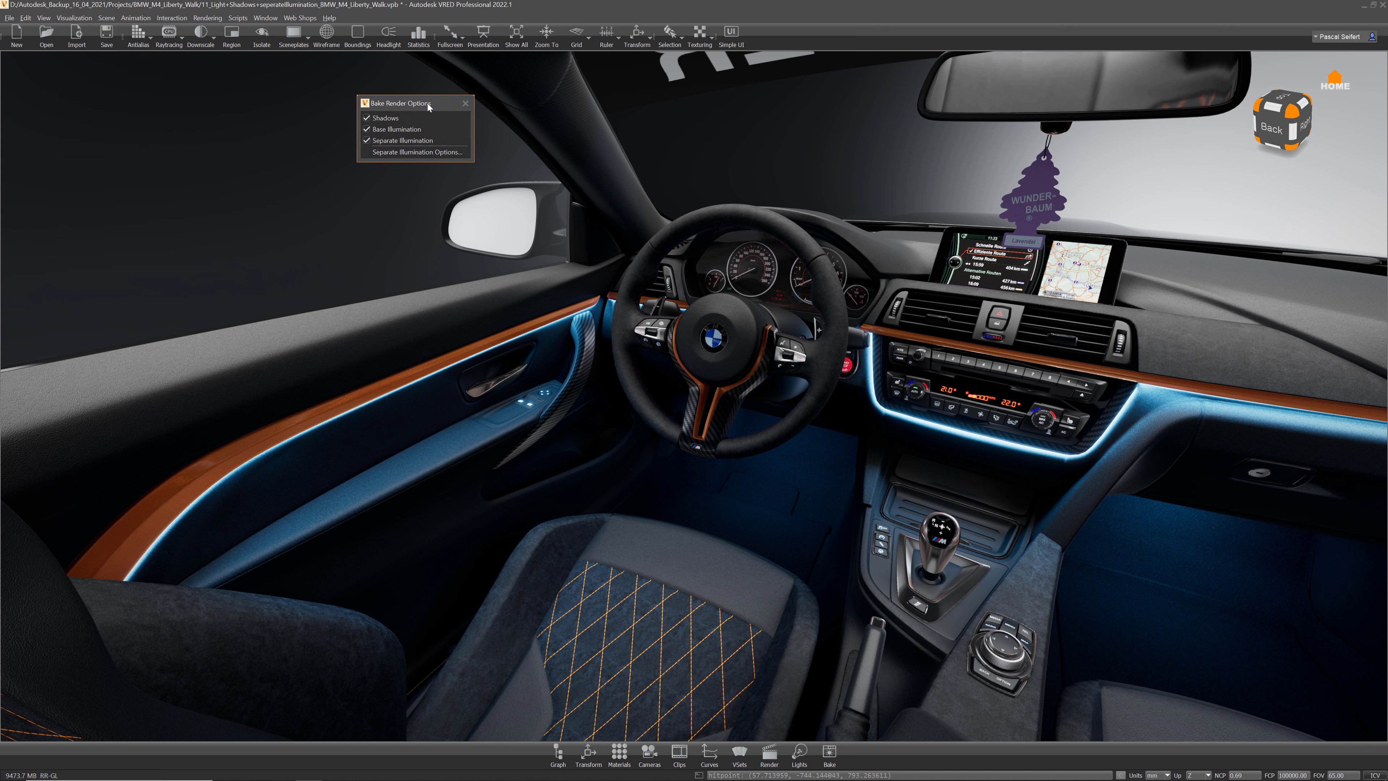
Step: Toggle baked Shadows and Separate Illumination off and back on to compare the cabin
{"action": "left_click", "coordinate": [368, 119]}
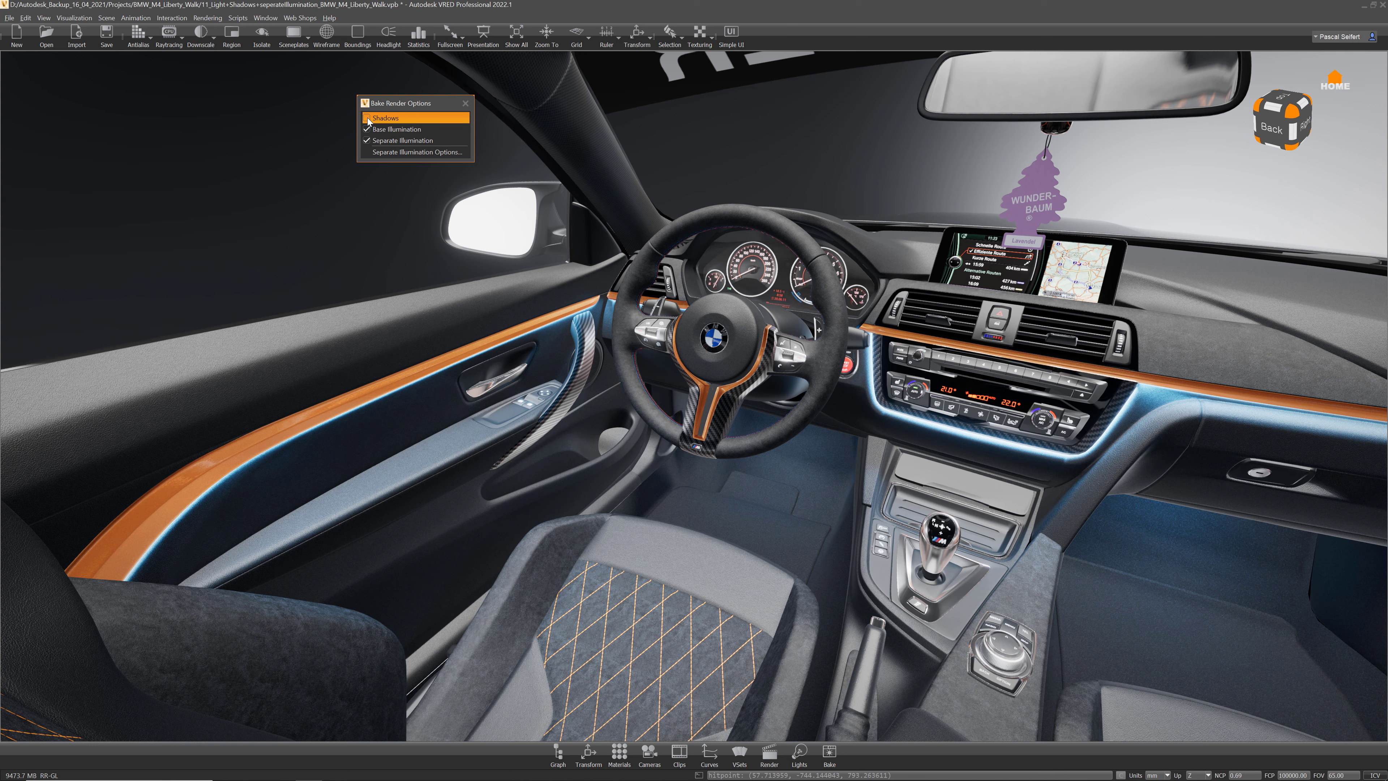
{"action": "left_click", "coordinate": [368, 118]}
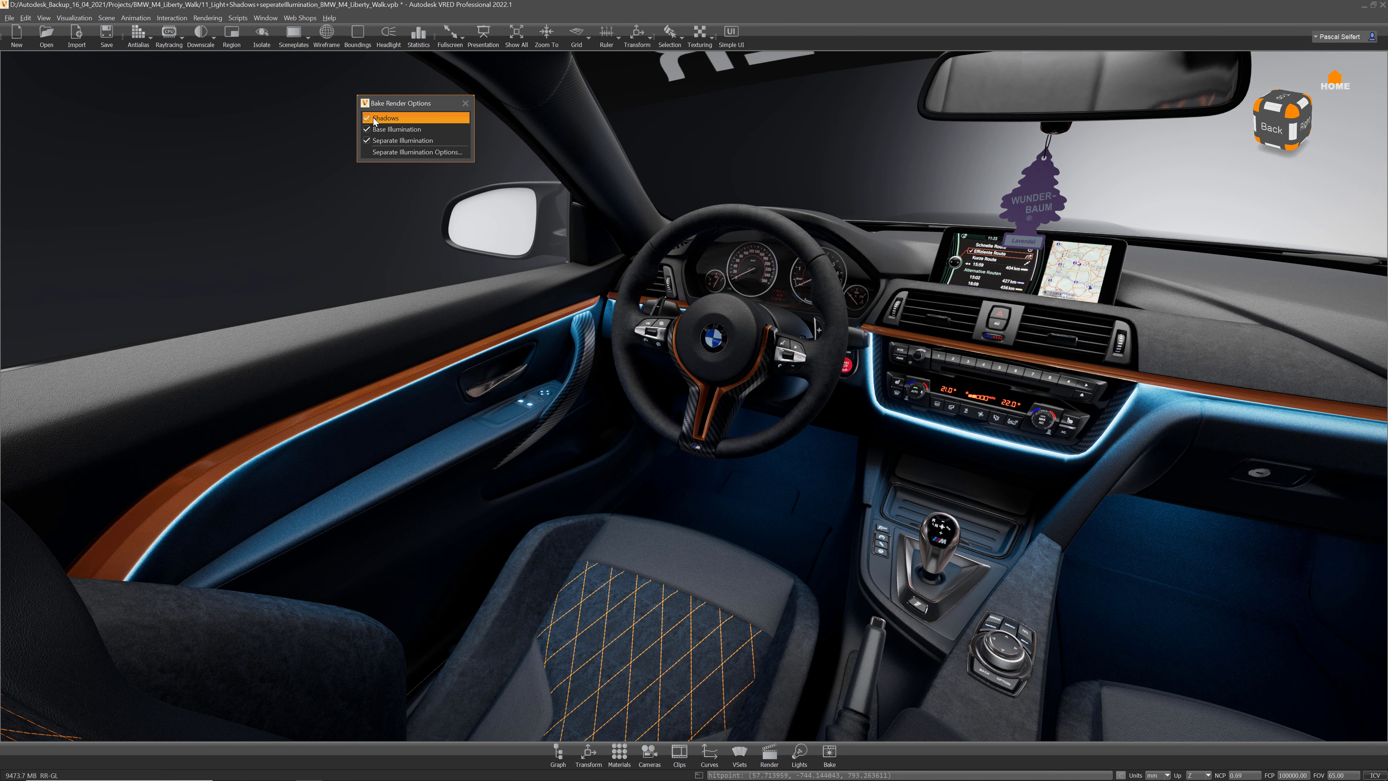
{"action": "left_click", "coordinate": [366, 141]}
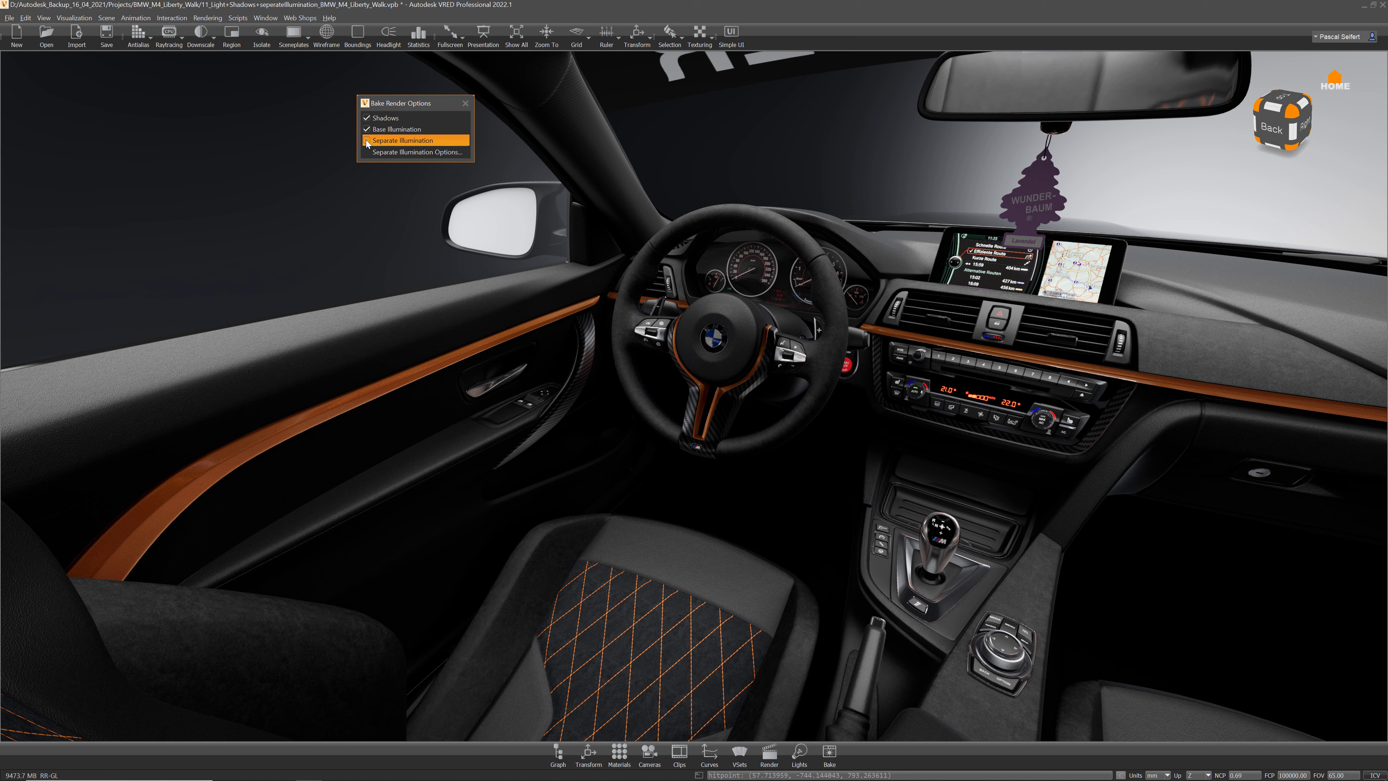
{"action": "left_click", "coordinate": [366, 141]}
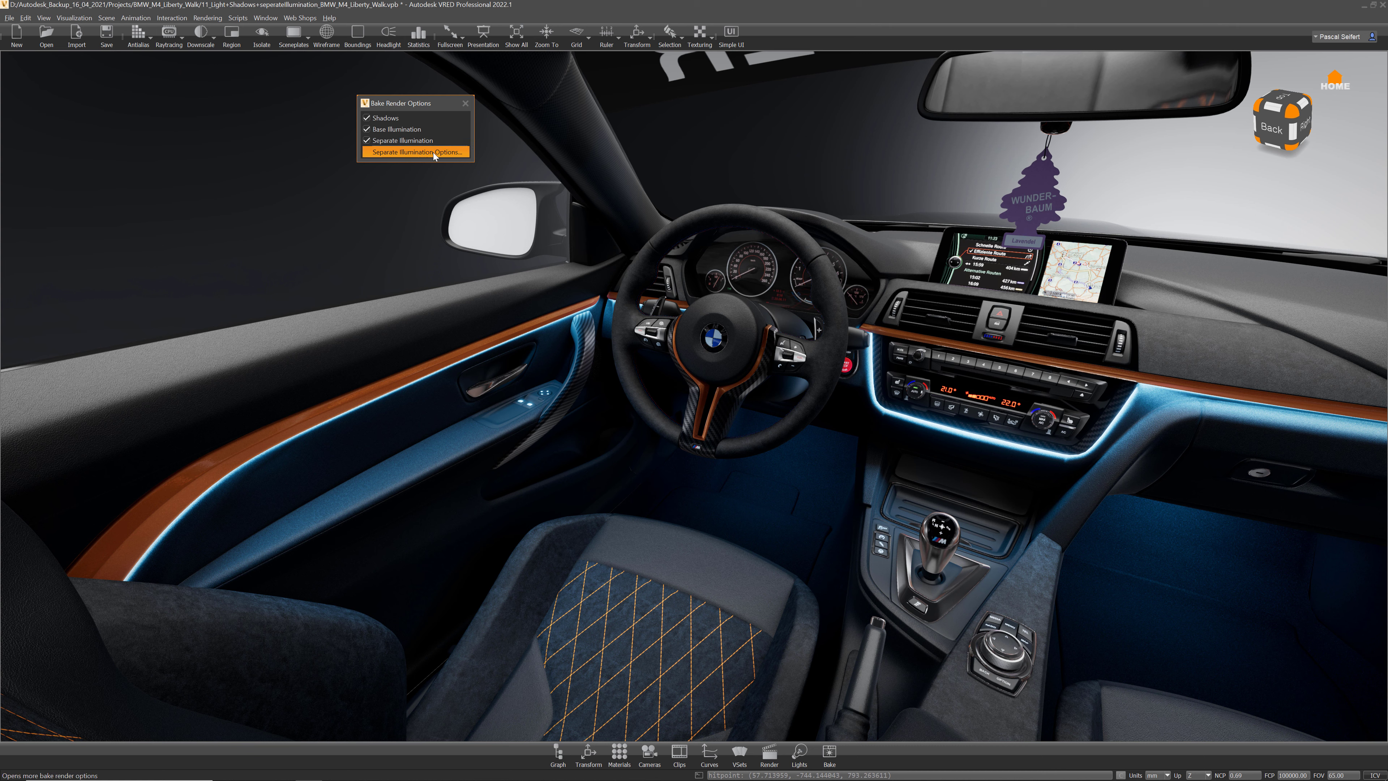
{"action": "left_click", "coordinate": [411, 153]}
Step: Set the separate illumination intensity to 1.00
{"action": "left_click_drag", "start_coordinate": [719, 358], "coordinate": [594, 104]}
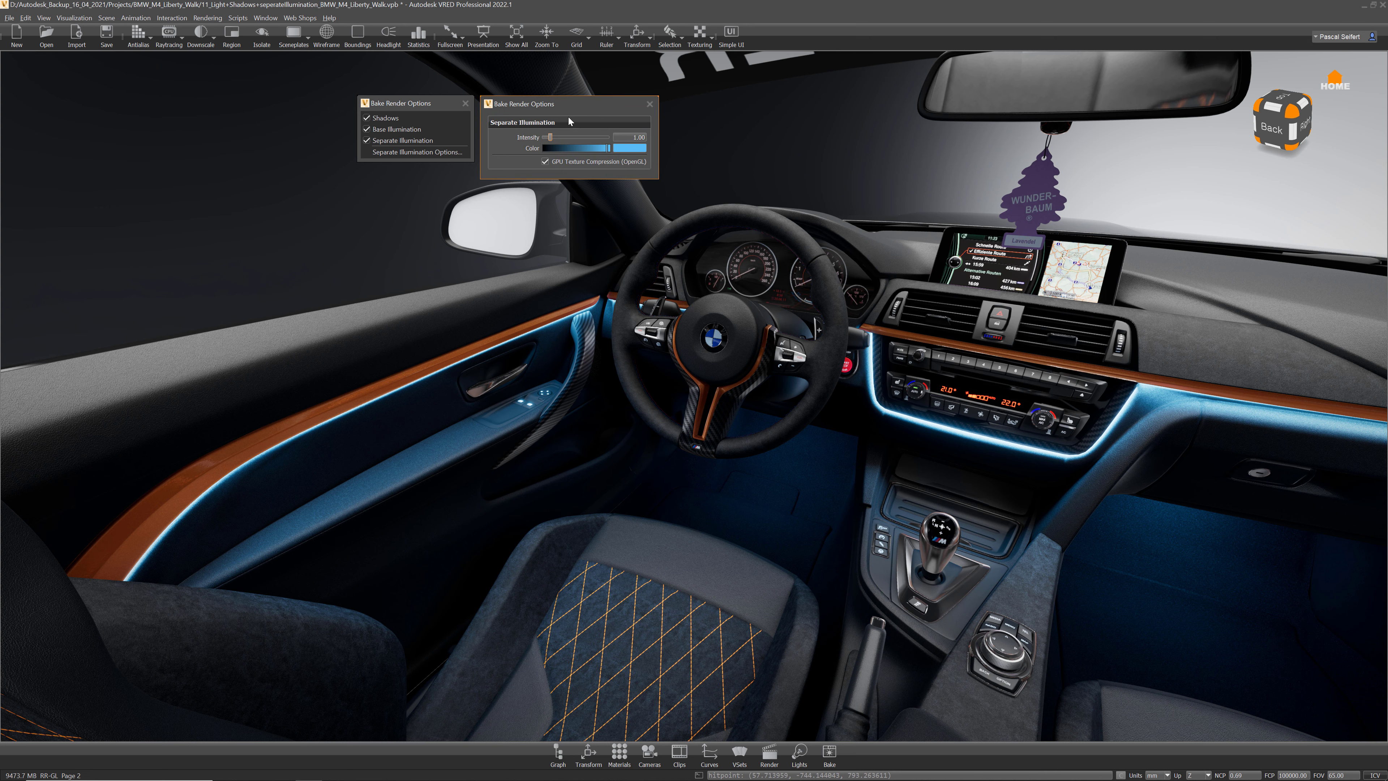
{"action": "mouse_move", "coordinate": [552, 140]}
{"action": "left_mouse_down"}
{"action": "mouse_move", "coordinate": [568, 141]}
{"action": "mouse_move", "coordinate": [549, 142]}
{"action": "left_mouse_up"}
{"action": "type", "text": "1"}
{"action": "key", "text": "Return"}
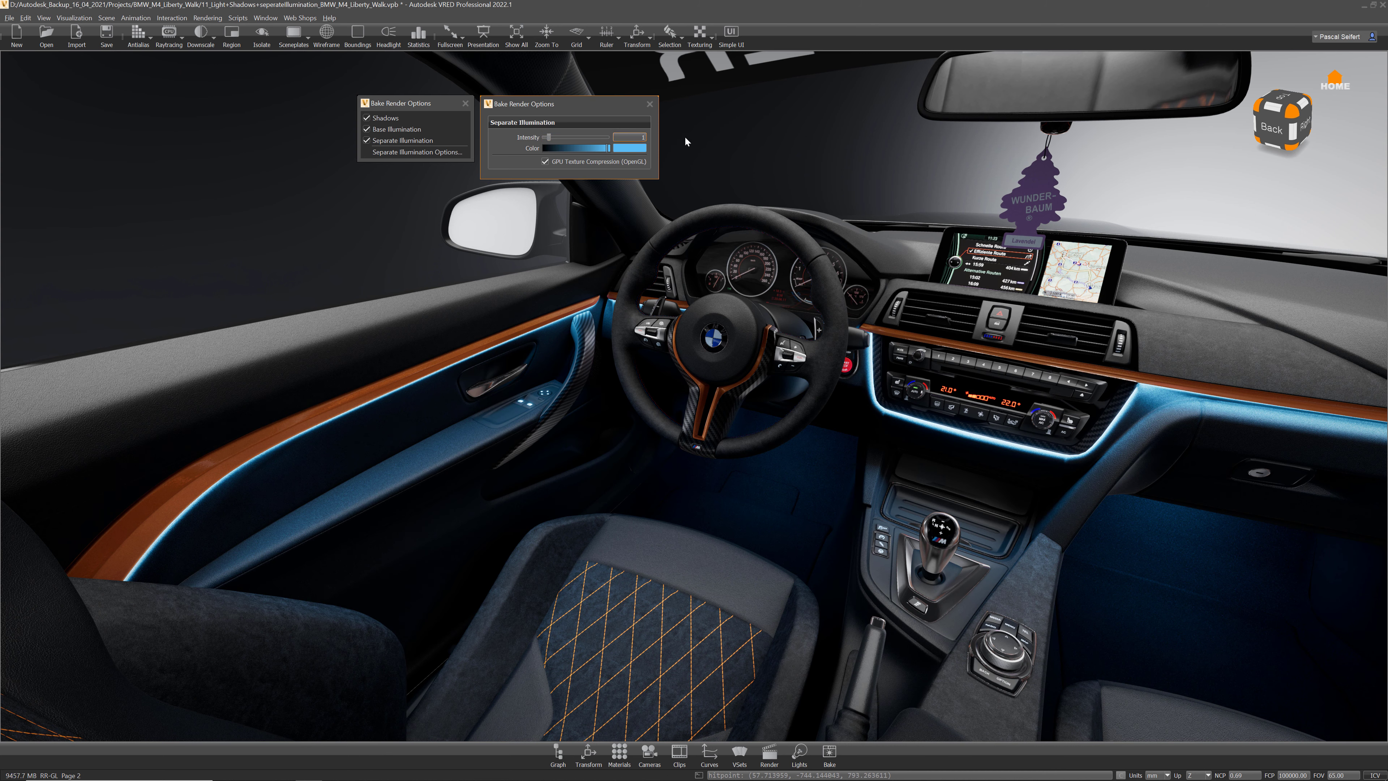
Step: Change the separate illumination colour to yellow and lower the intensity to 0.90
{"action": "left_click", "coordinate": [637, 148]}
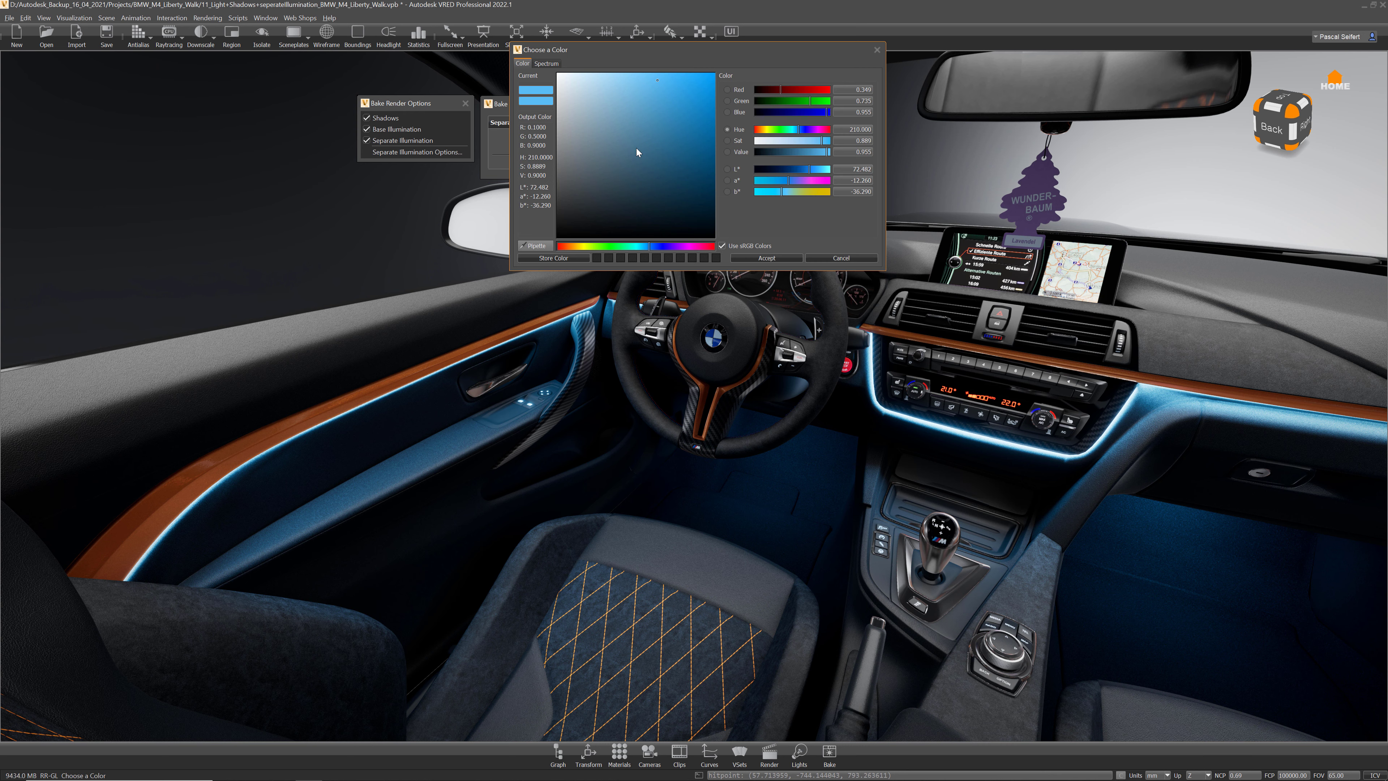
{"action": "left_click_drag", "start_coordinate": [636, 247], "coordinate": [585, 249]}
{"action": "left_click", "coordinate": [765, 258]}
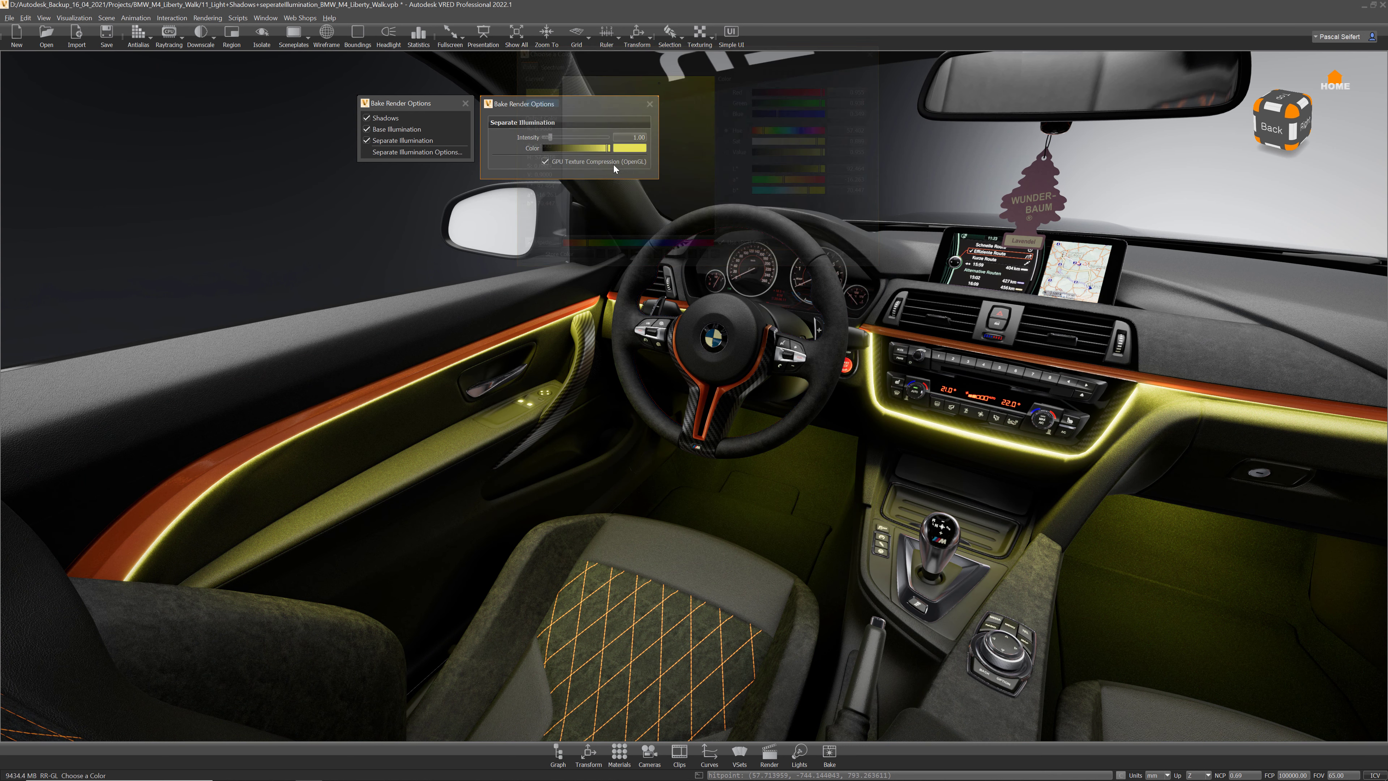
{"action": "left_click_drag", "start_coordinate": [552, 137], "coordinate": [546, 143]}
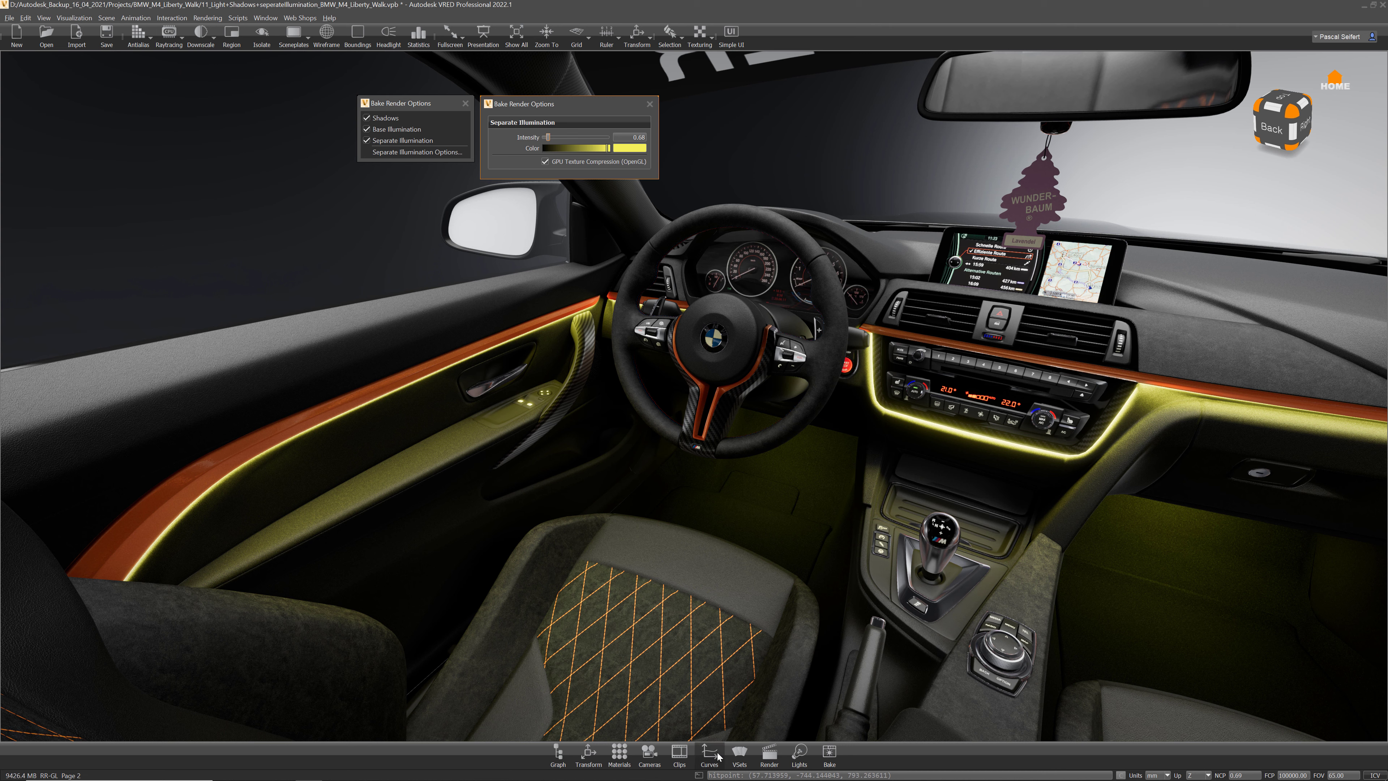
Step: Bring up the variant sets and inspect the setSeparateBakeColor script's colour command
{"action": "left_click", "coordinate": [745, 756]}
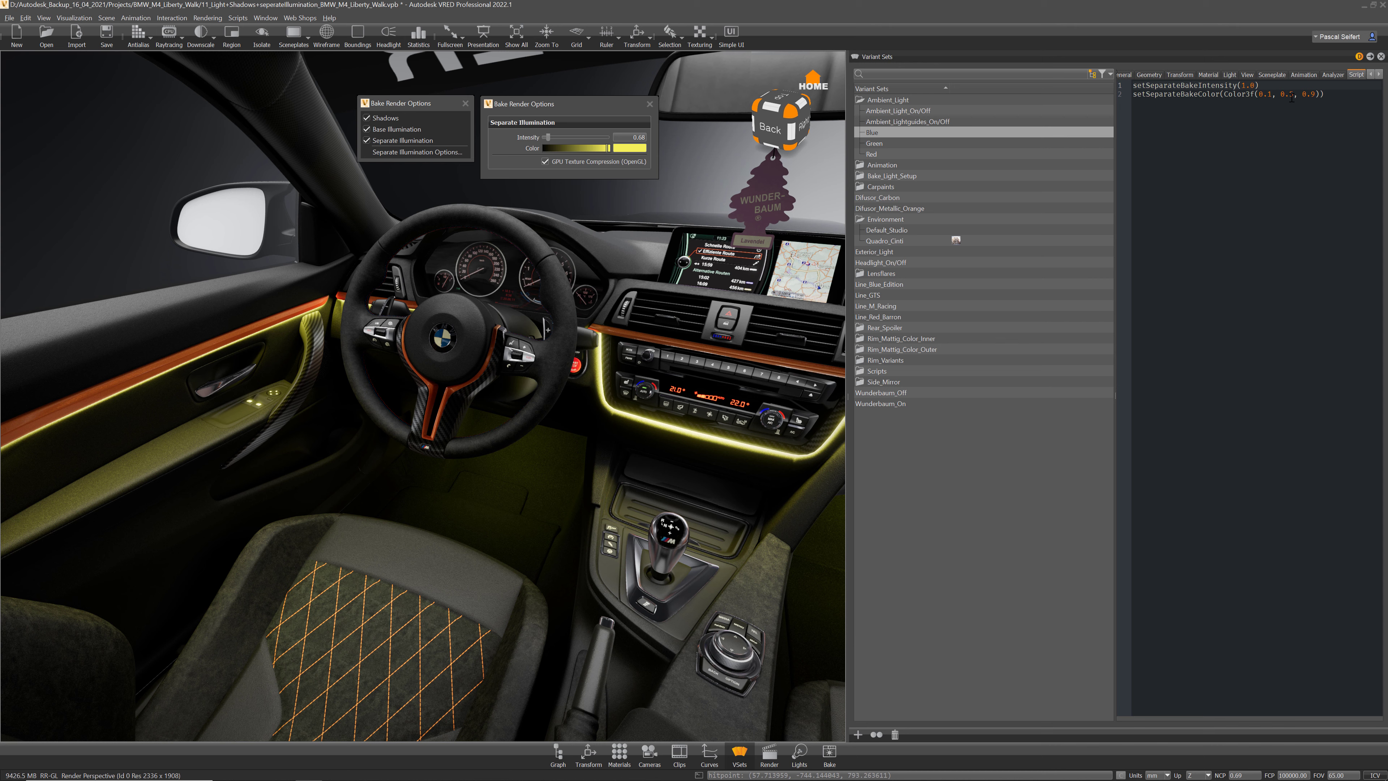
{"action": "left_click_drag", "start_coordinate": [1324, 94], "coordinate": [1158, 94]}
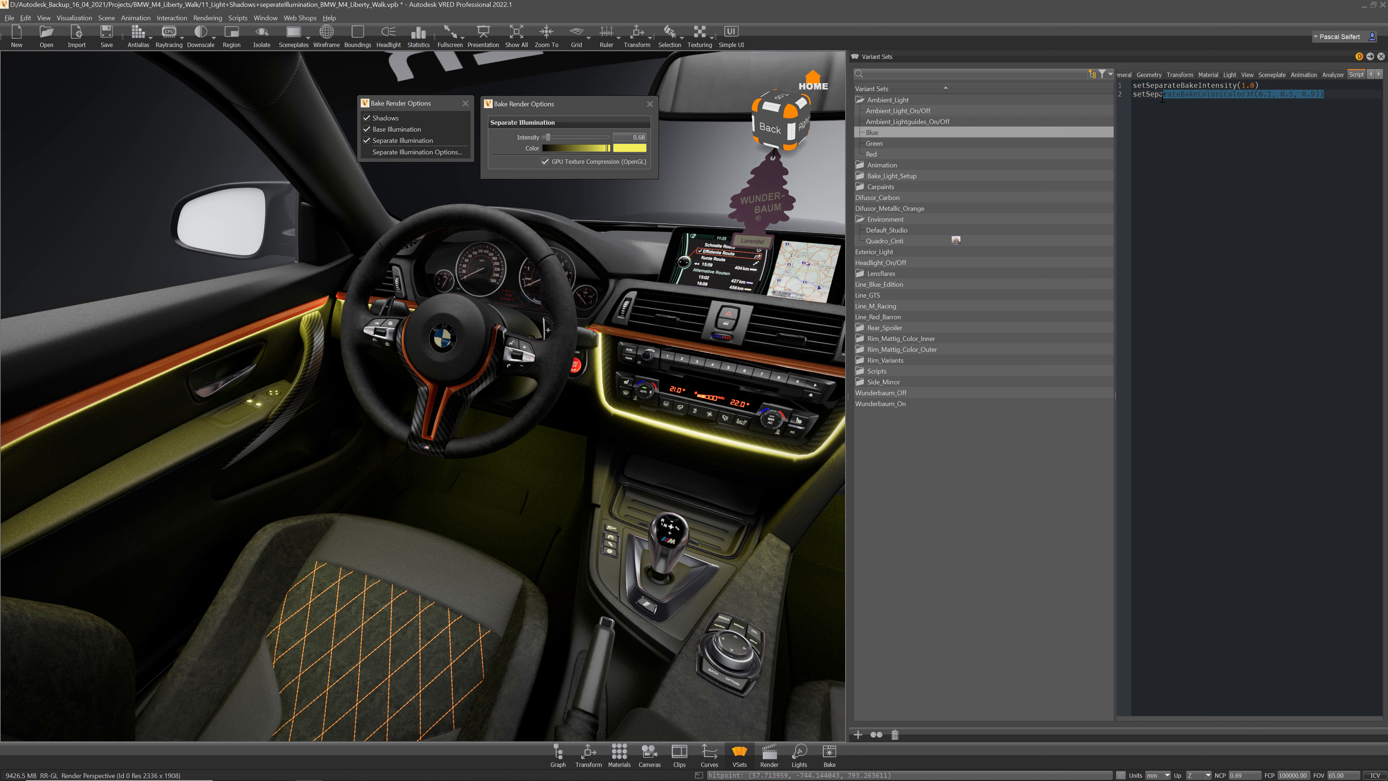
{"action": "left_click", "coordinate": [1343, 97]}
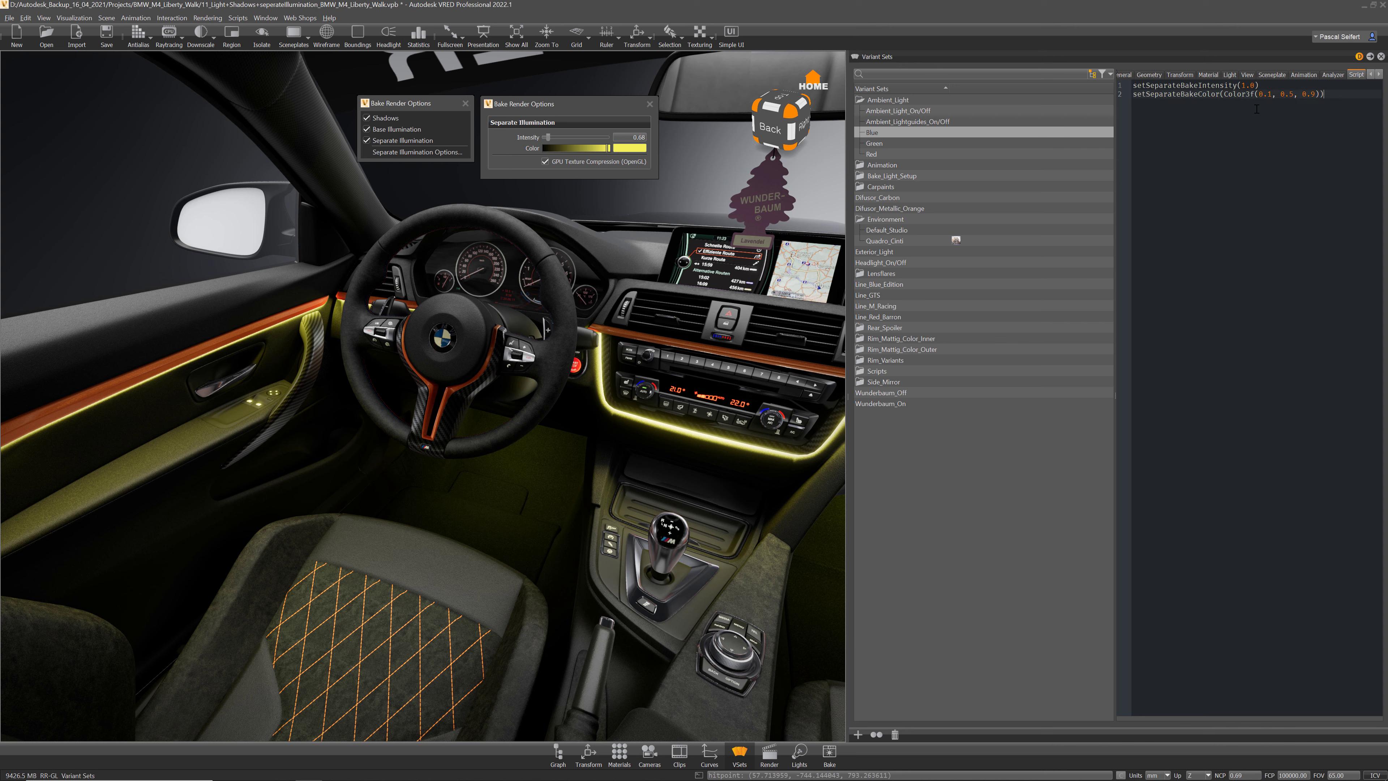
Step: Cycle the ambient colour through the Blue, Green and Red variants twice, ending on Red
{"action": "double_click", "coordinate": [873, 134]}
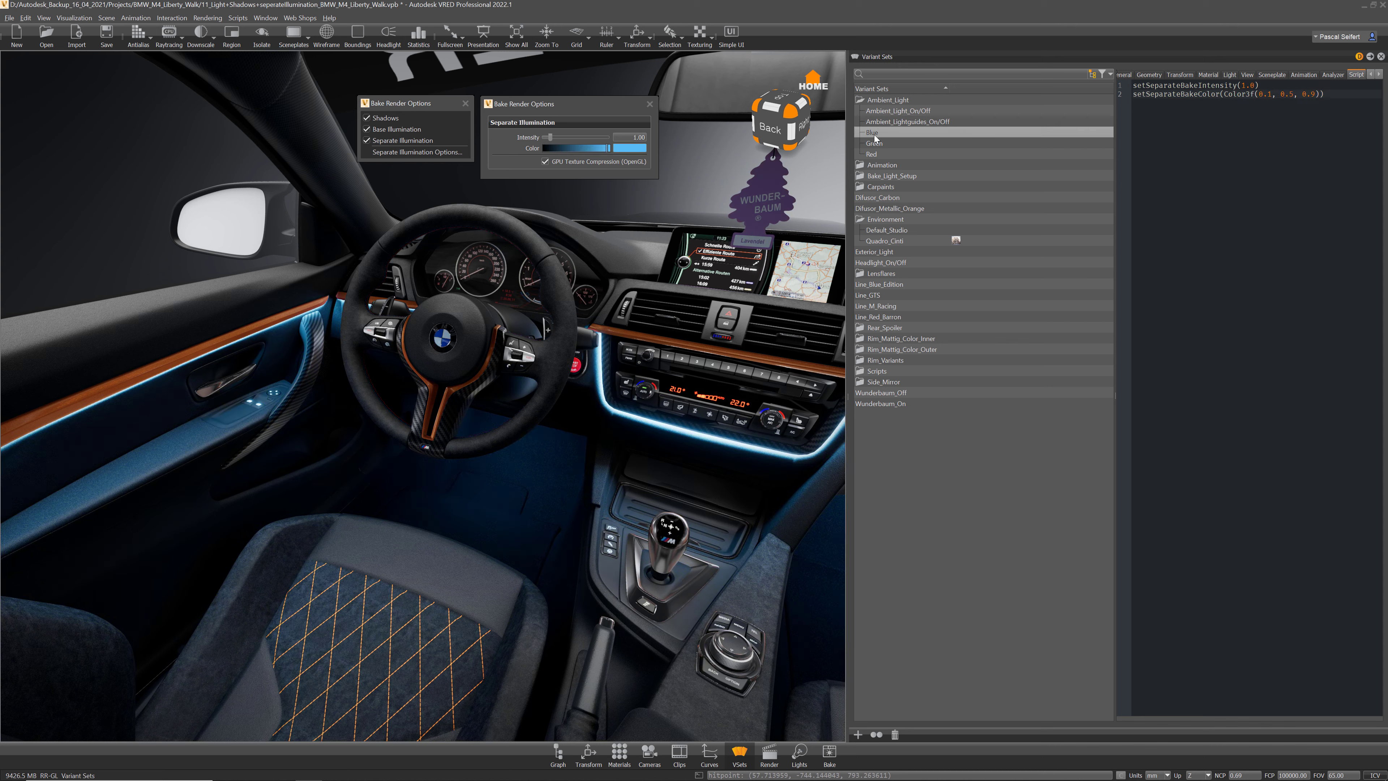
{"action": "double_click", "coordinate": [874, 144]}
{"action": "double_click", "coordinate": [873, 156]}
{"action": "double_click", "coordinate": [875, 135]}
{"action": "double_click", "coordinate": [885, 145]}
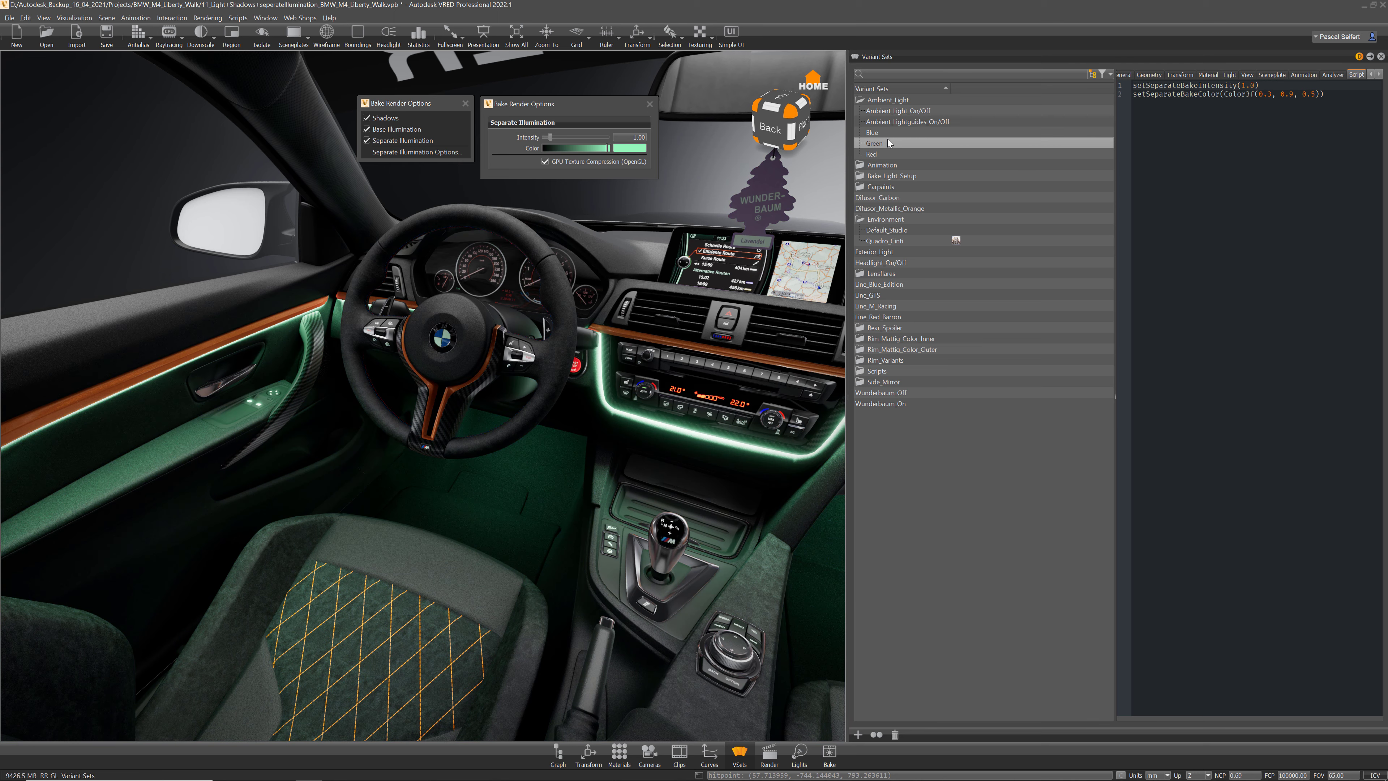
{"action": "double_click", "coordinate": [883, 154]}
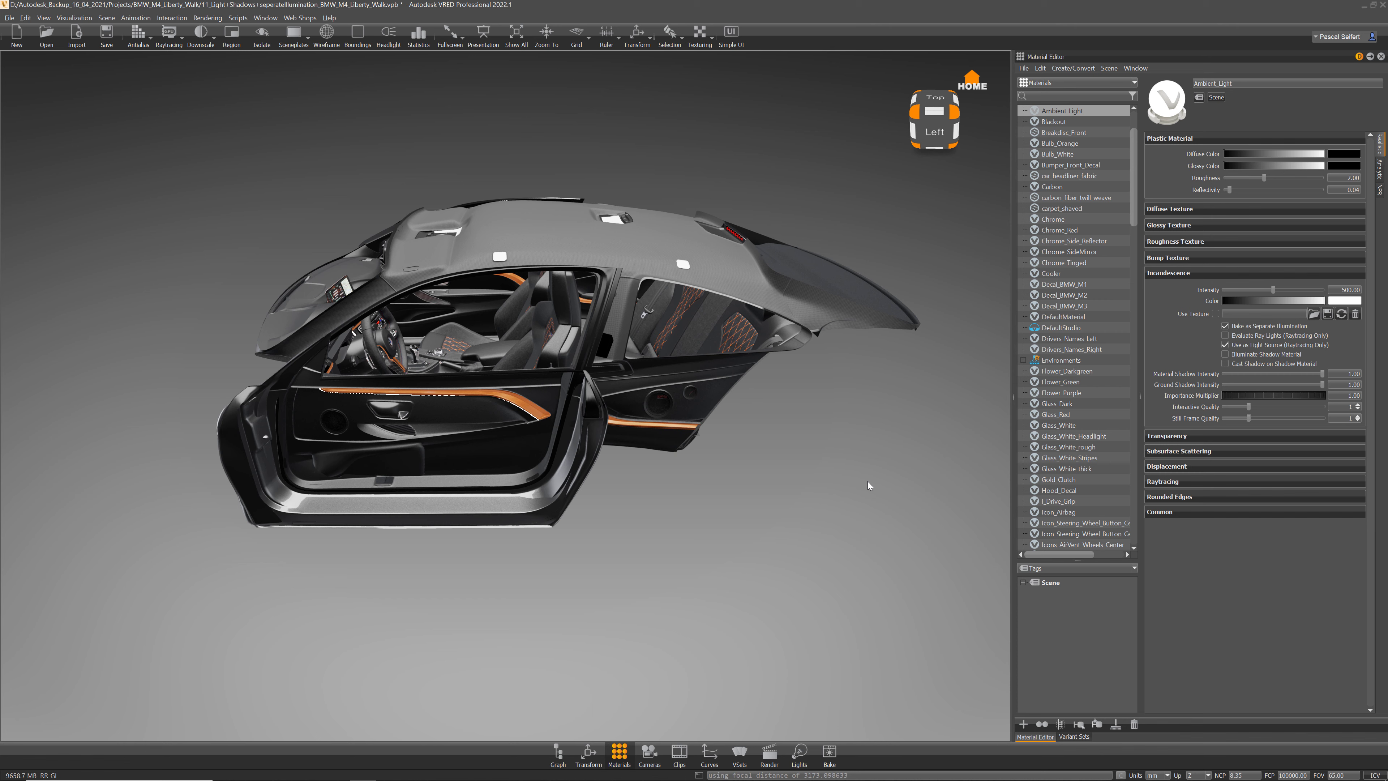
Step: Expand the Int_Lightsetup hierarchy in the Scenegraph down to the interior parts
{"action": "left_click", "coordinate": [563, 755]}
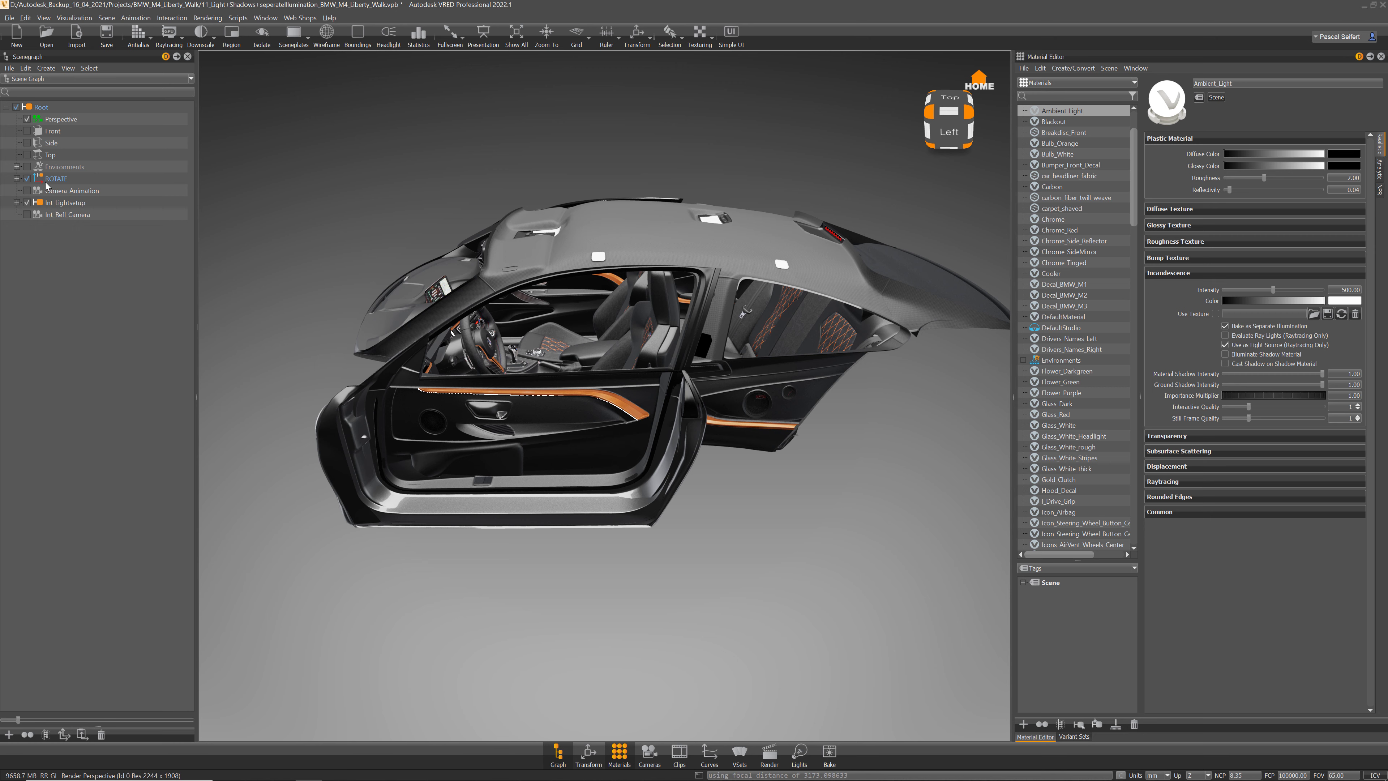
{"action": "left_click", "coordinate": [16, 203]}
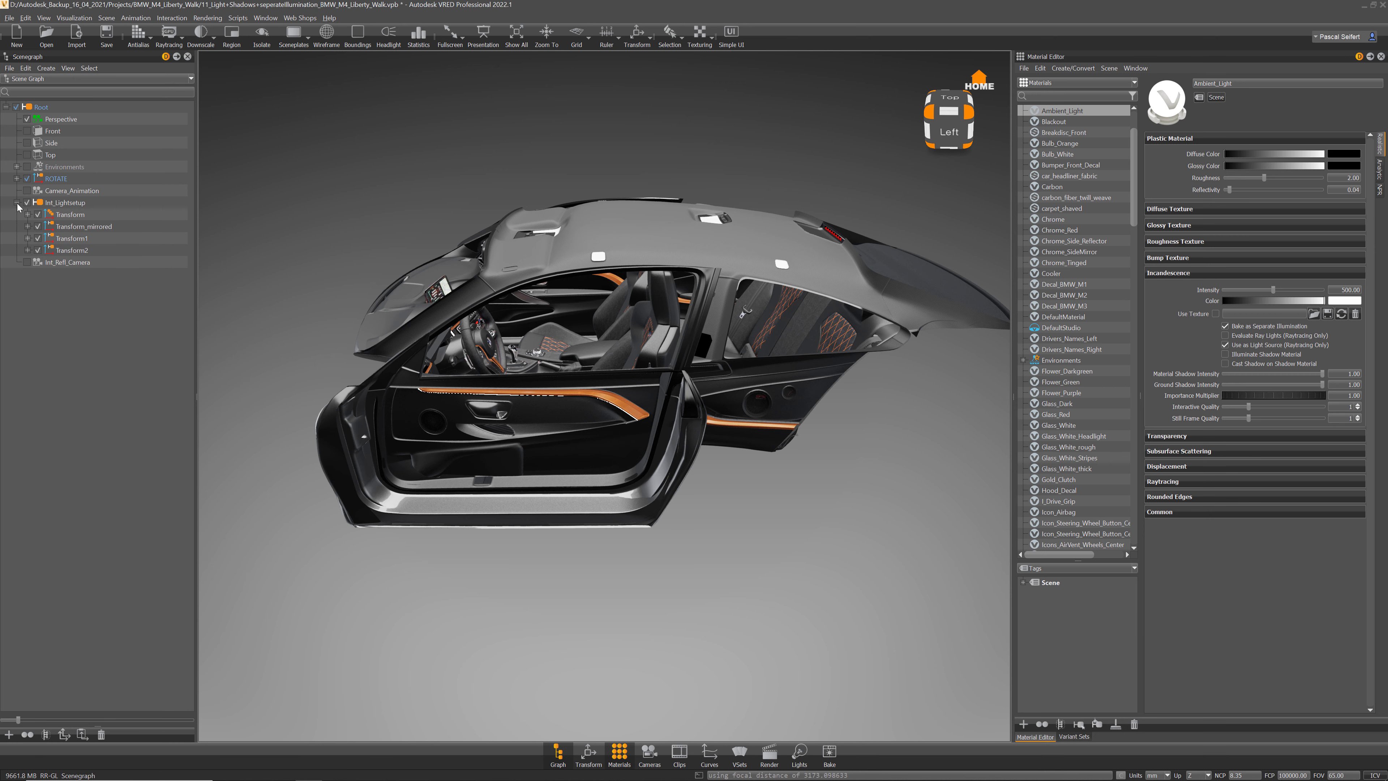
{"action": "left_click", "coordinate": [17, 203]}
{"action": "left_click", "coordinate": [16, 179]}
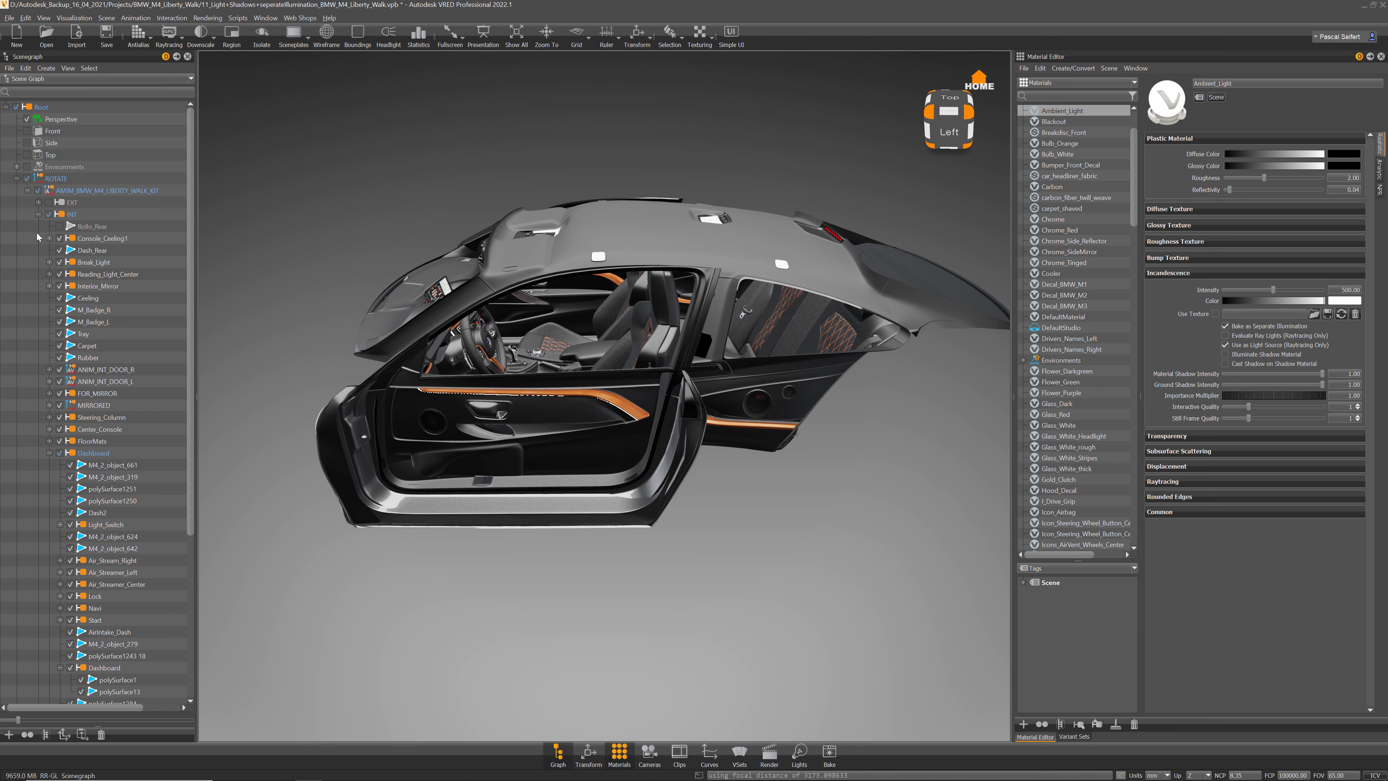
{"action": "left_click", "coordinate": [39, 214]}
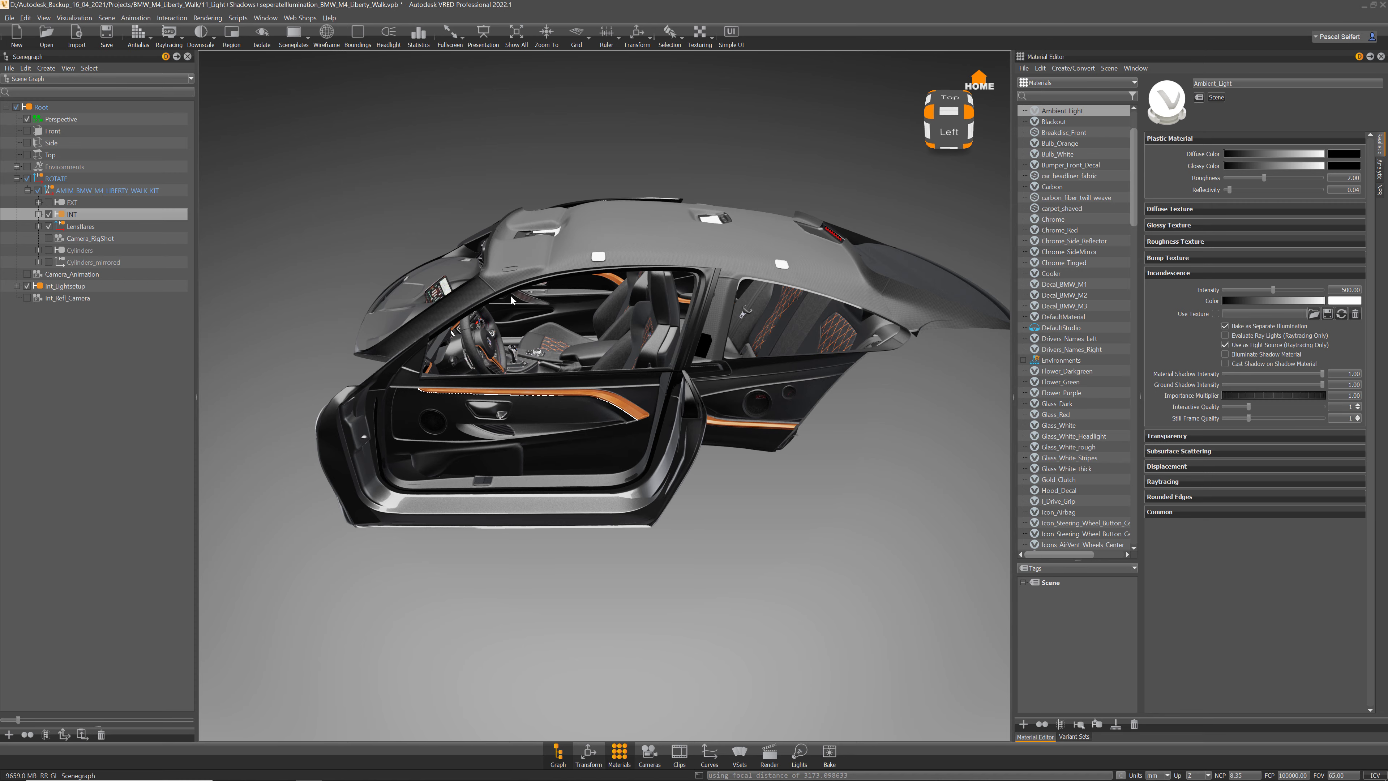
Step: Zoom into the door panel and select its ambient light strip to show the Ambient_Light material
{"action": "right_click_drag", "start_coordinate": [522, 302], "coordinate": [774, 385]}
{"action": "left_click_drag", "start_coordinate": [774, 385], "coordinate": [528, 255]}
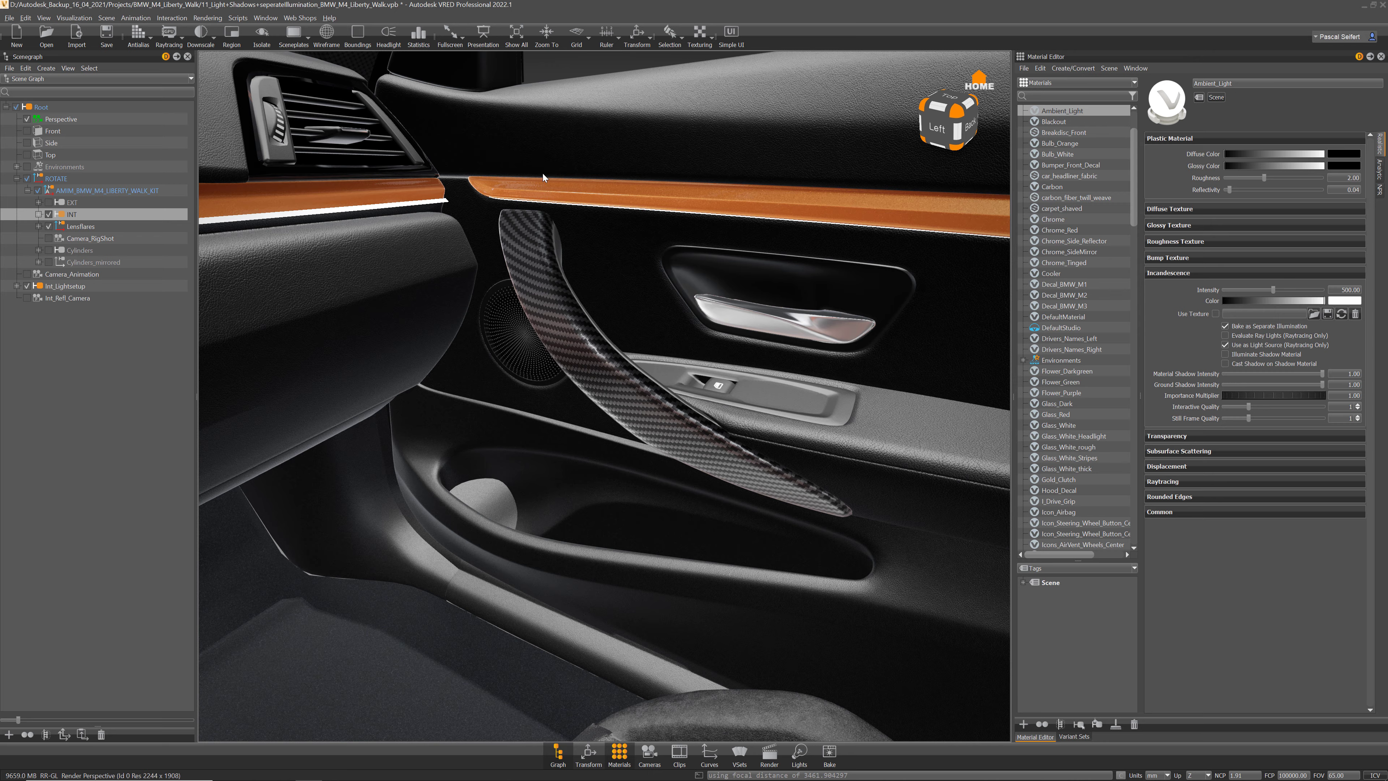
{"action": "left_click_drag", "start_coordinate": [542, 174], "coordinate": [514, 212]}
{"action": "left_click", "coordinate": [426, 189], "text": "shift"}
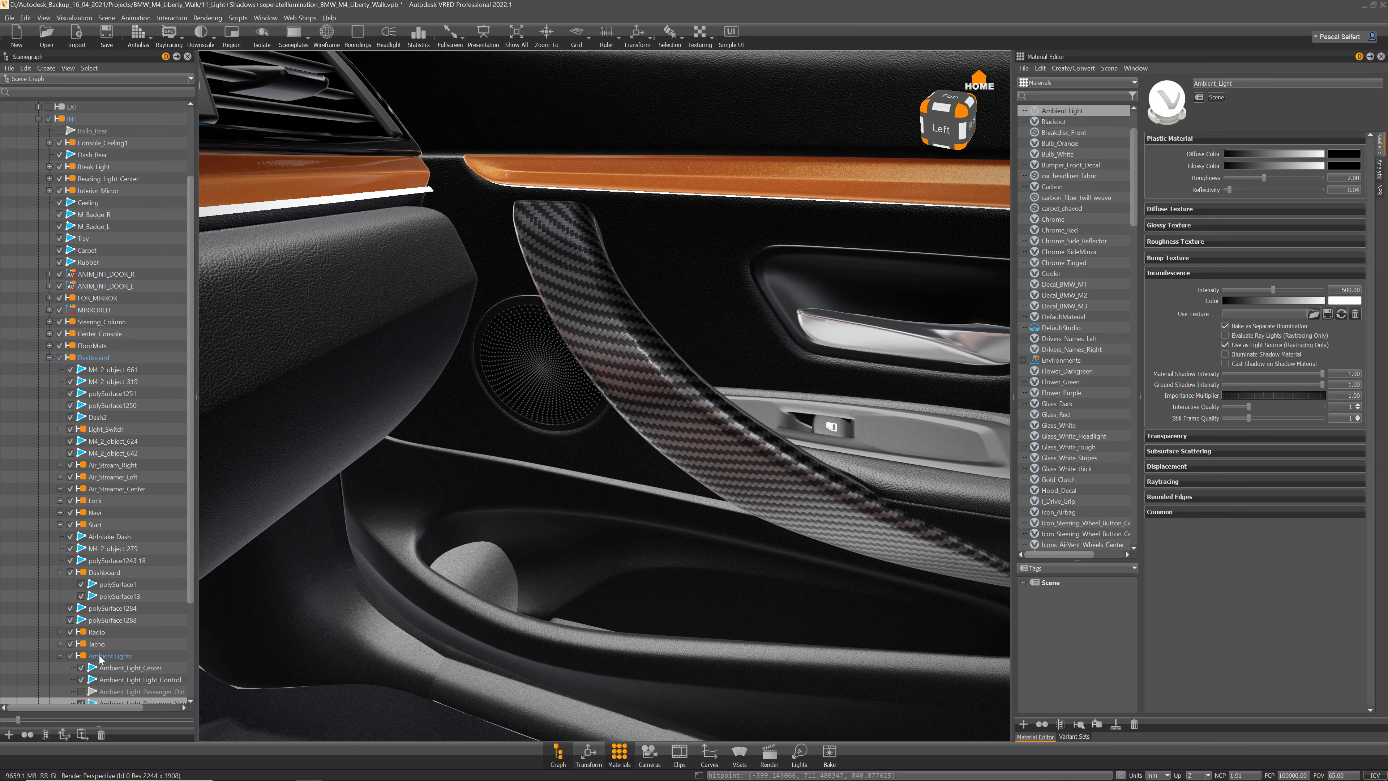
{"action": "left_click", "coordinate": [122, 657]}
{"action": "left_click_drag", "start_coordinate": [701, 385], "coordinate": [634, 361]}
{"action": "right_click_drag", "start_coordinate": [634, 361], "coordinate": [590, 329]}
{"action": "left_click_drag", "start_coordinate": [1014, 397], "coordinate": [922, 396]}
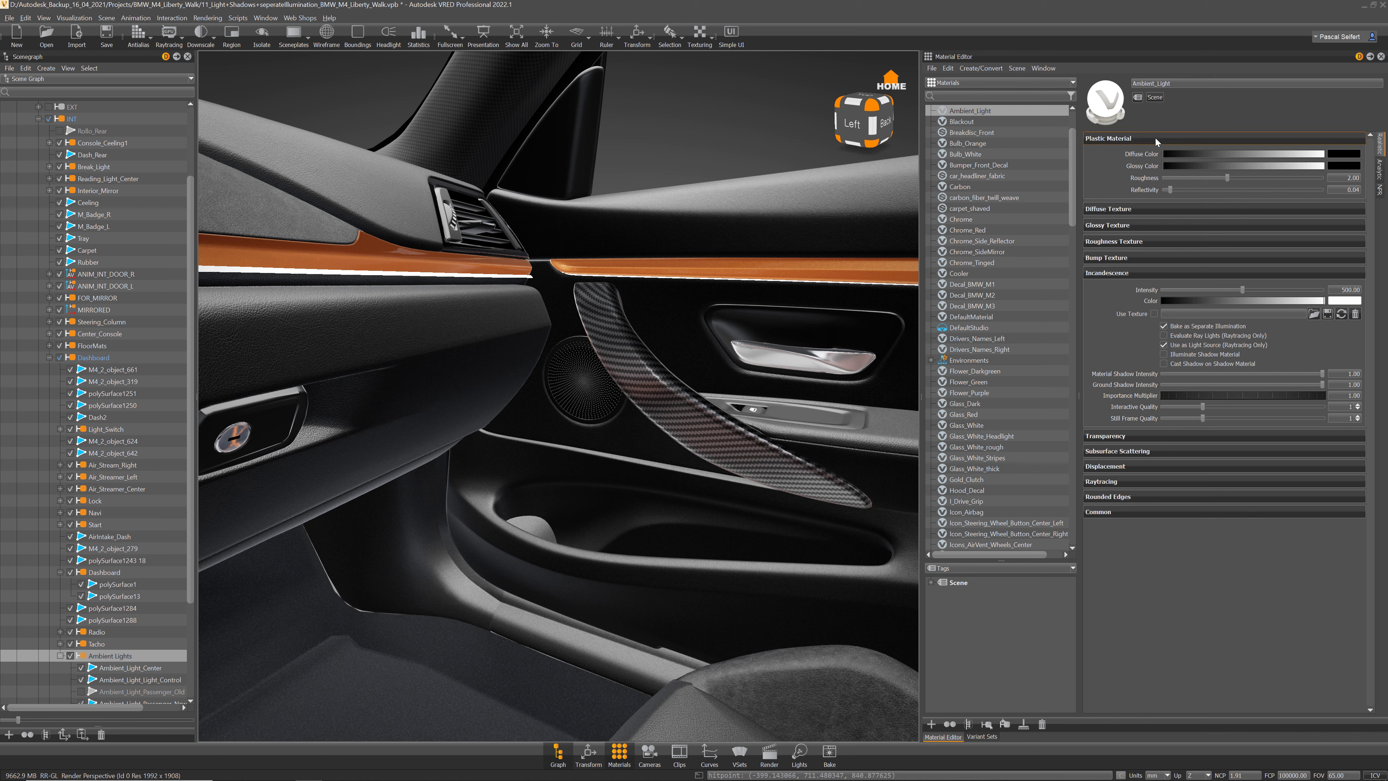
Step: Collapse the Plastic Material section and check the Incandescence intensity value of 500
{"action": "left_click", "coordinate": [1154, 138]}
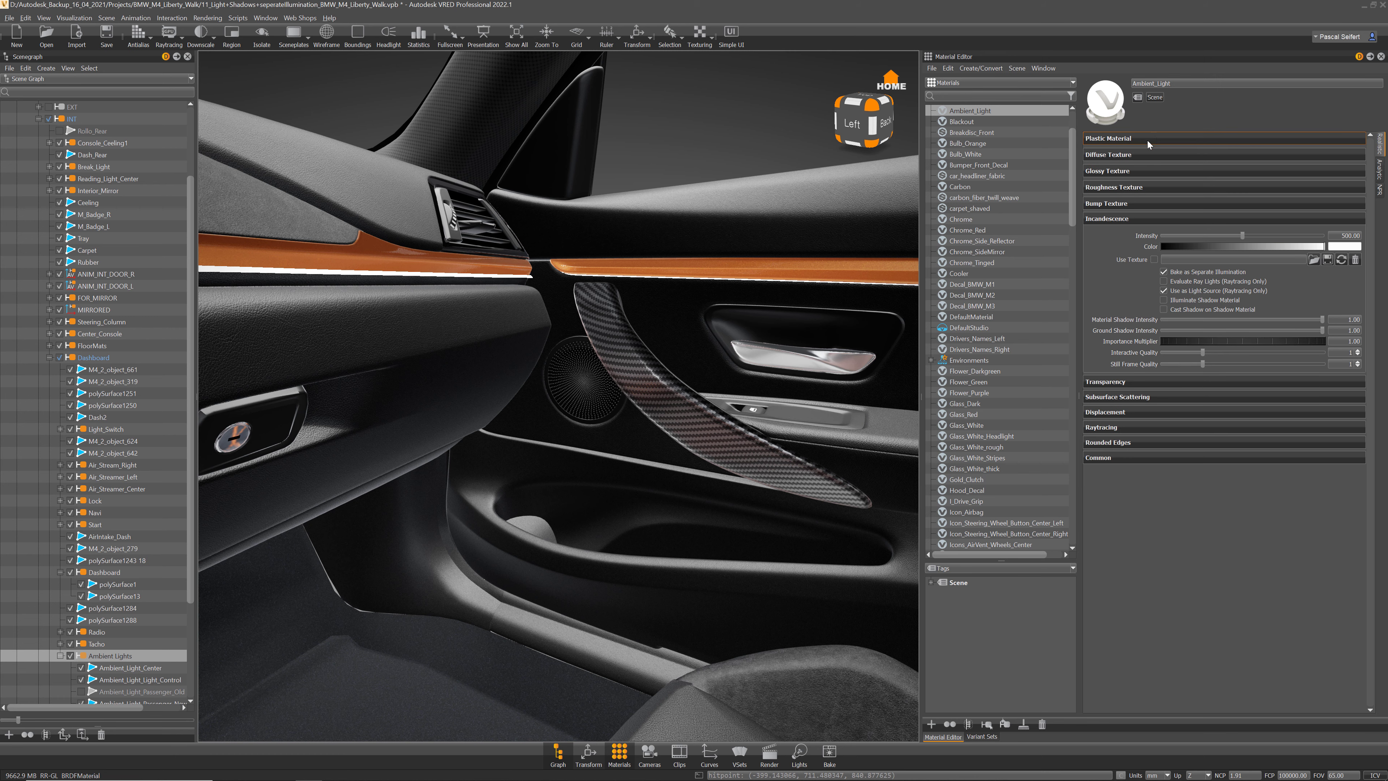
{"action": "left_click", "coordinate": [1127, 155]}
{"action": "left_click", "coordinate": [1128, 156]}
{"action": "right_click_drag", "start_coordinate": [681, 215], "coordinate": [690, 247]}
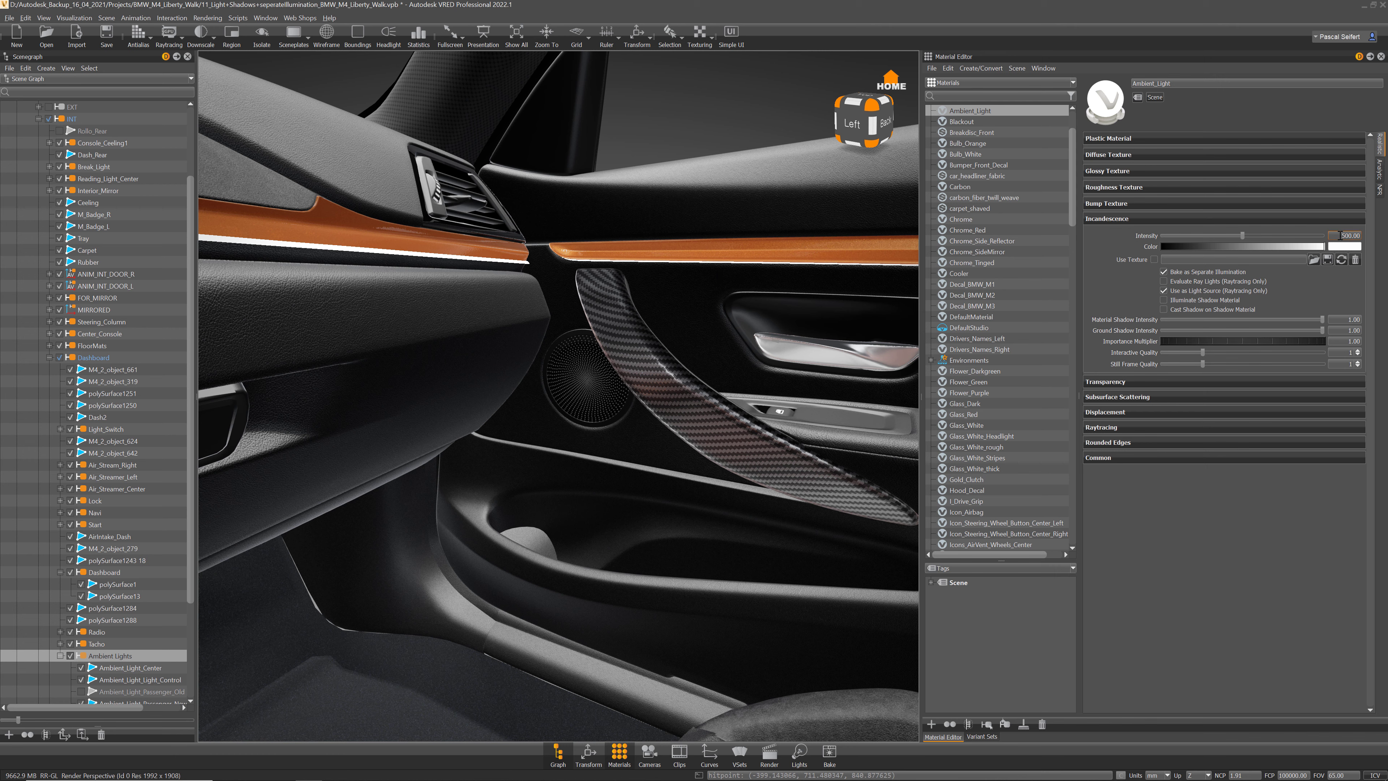
{"action": "left_click_drag", "start_coordinate": [1339, 235], "coordinate": [1376, 236]}
Step: Orbit and dolly the view down into the footwell under the dashboard
{"action": "mouse_move", "coordinate": [1179, 274]}
{"action": "left_click_drag", "start_coordinate": [620, 208], "coordinate": [697, 249]}
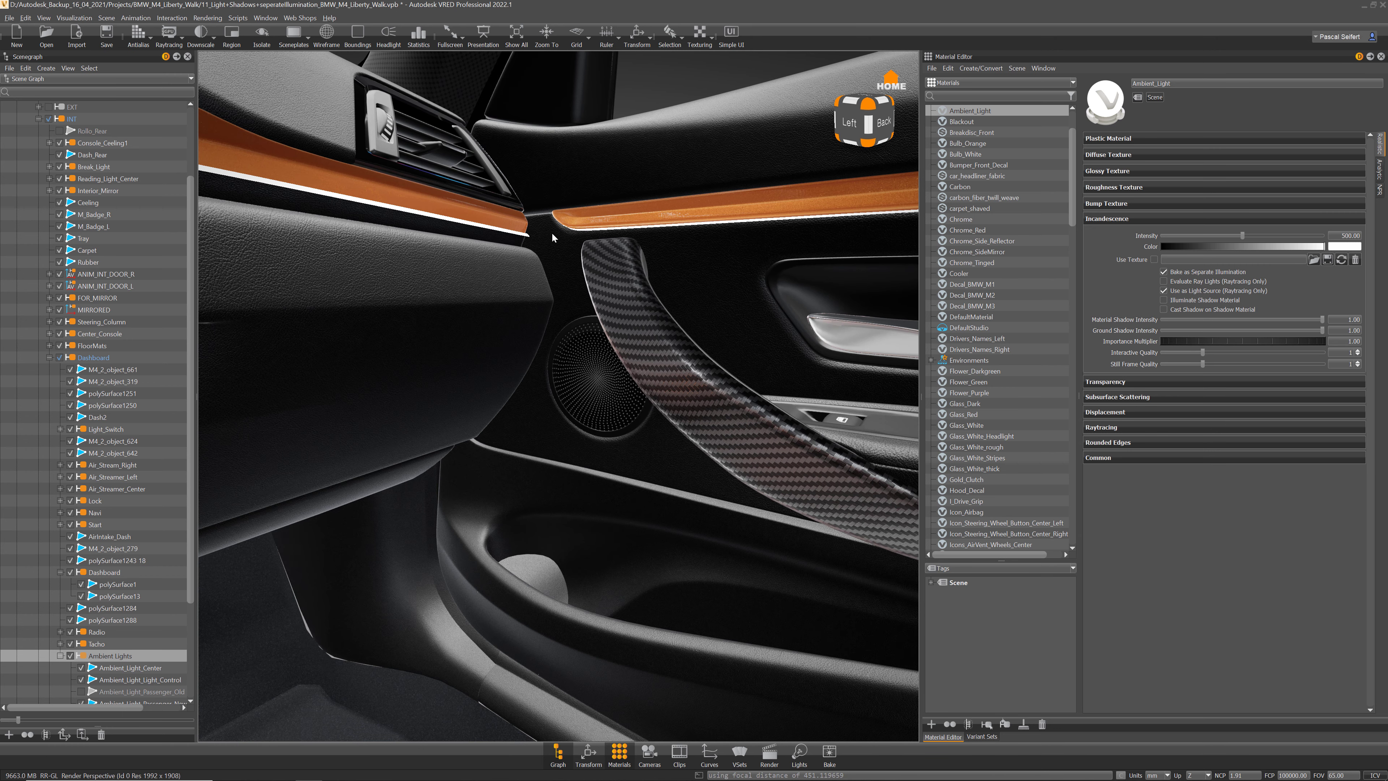
{"action": "left_click_drag", "start_coordinate": [605, 369], "coordinate": [552, 153]}
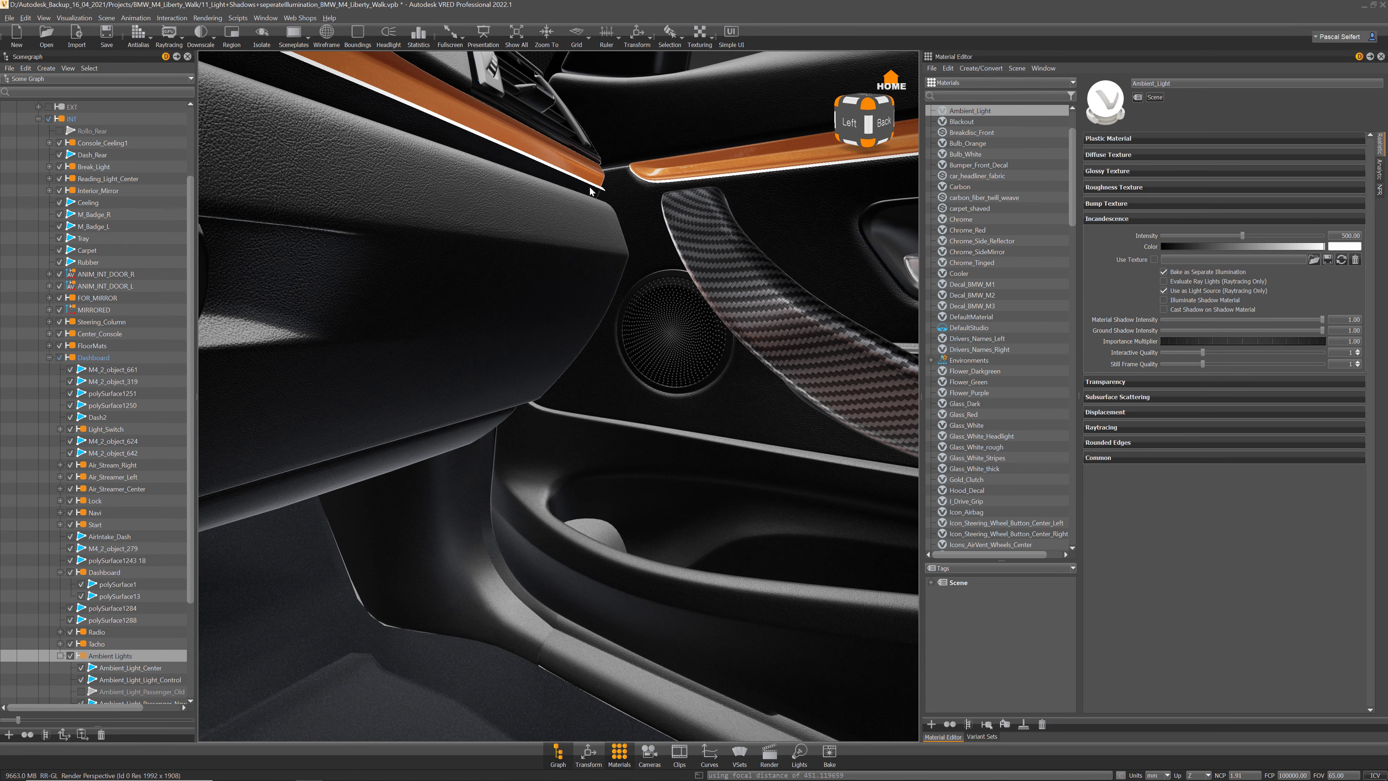
{"action": "left_click_drag", "start_coordinate": [599, 440], "coordinate": [509, 381]}
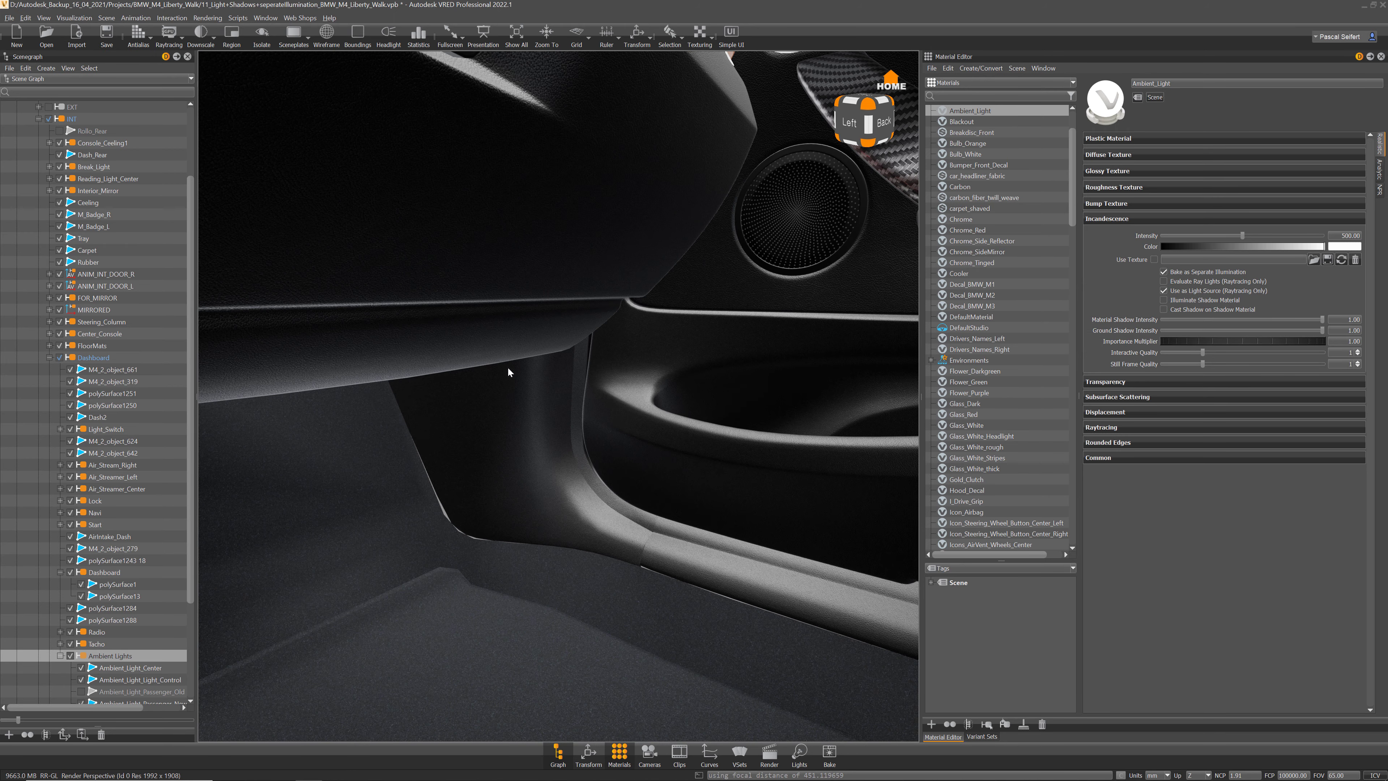
{"action": "left_click_drag", "start_coordinate": [644, 379], "coordinate": [475, 254]}
Step: Raytrace the front interior with Downscale enabled and orbit the camera slightly
{"action": "left_click", "coordinate": [169, 36]}
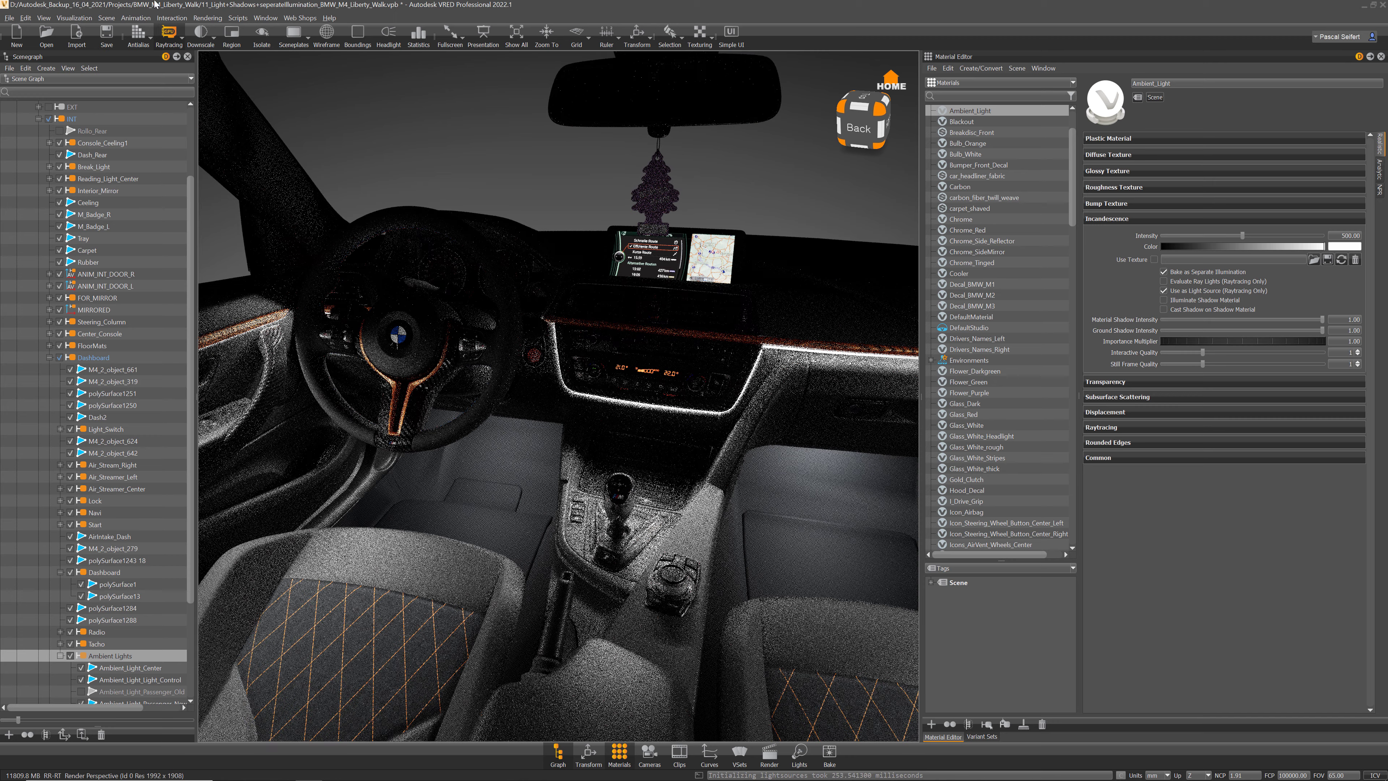
{"action": "left_click", "coordinate": [201, 33]}
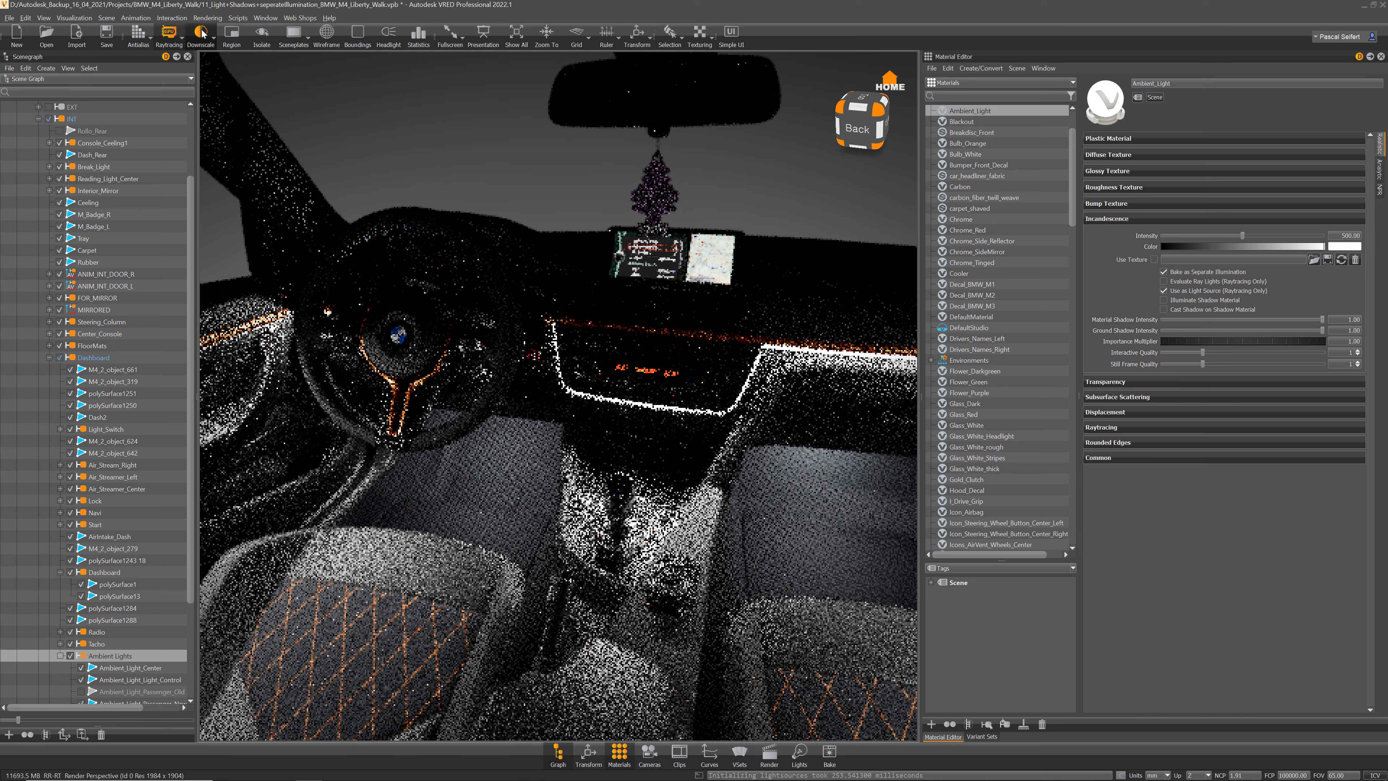
{"action": "left_click_drag", "start_coordinate": [686, 451], "coordinate": [635, 409]}
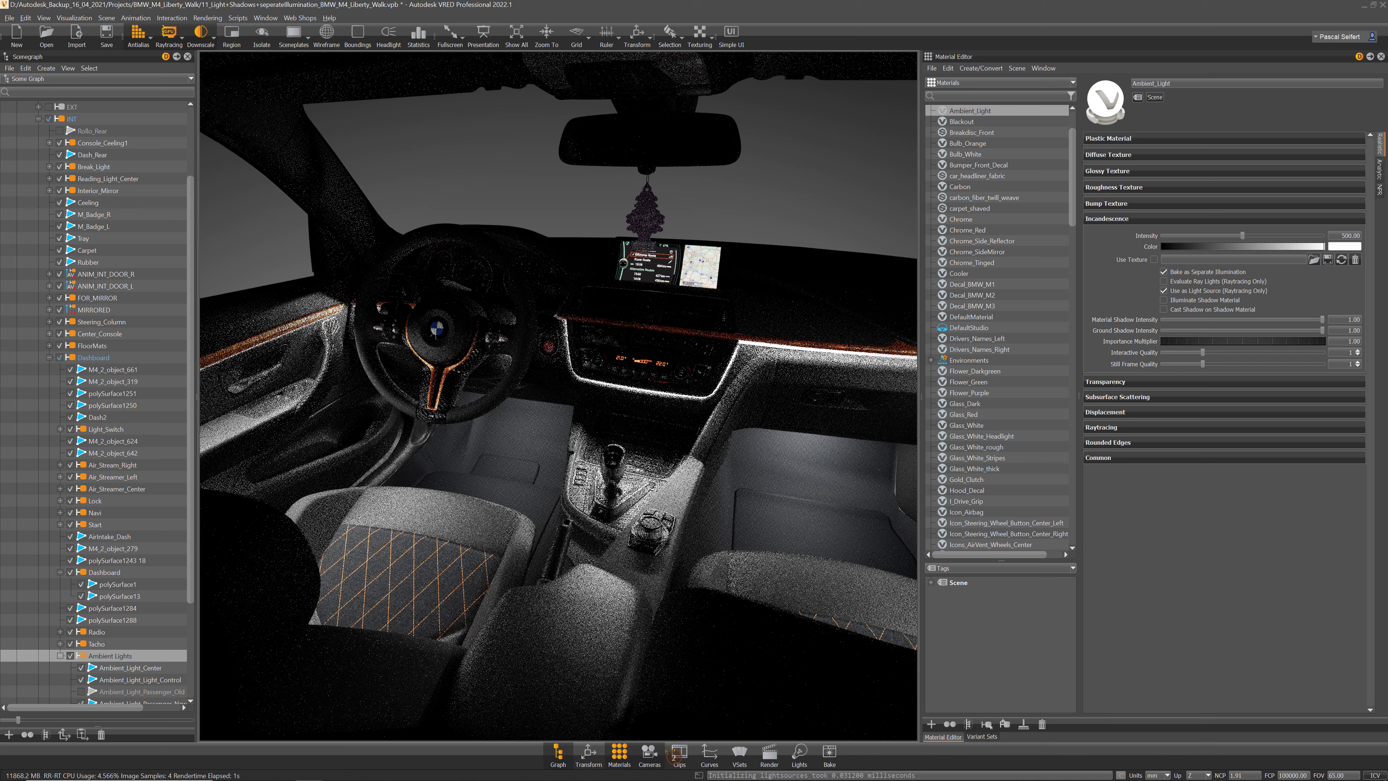
Step: Set the raytracing denoiser to Deep Learning Always in the General render settings
{"action": "left_click", "coordinate": [770, 753]}
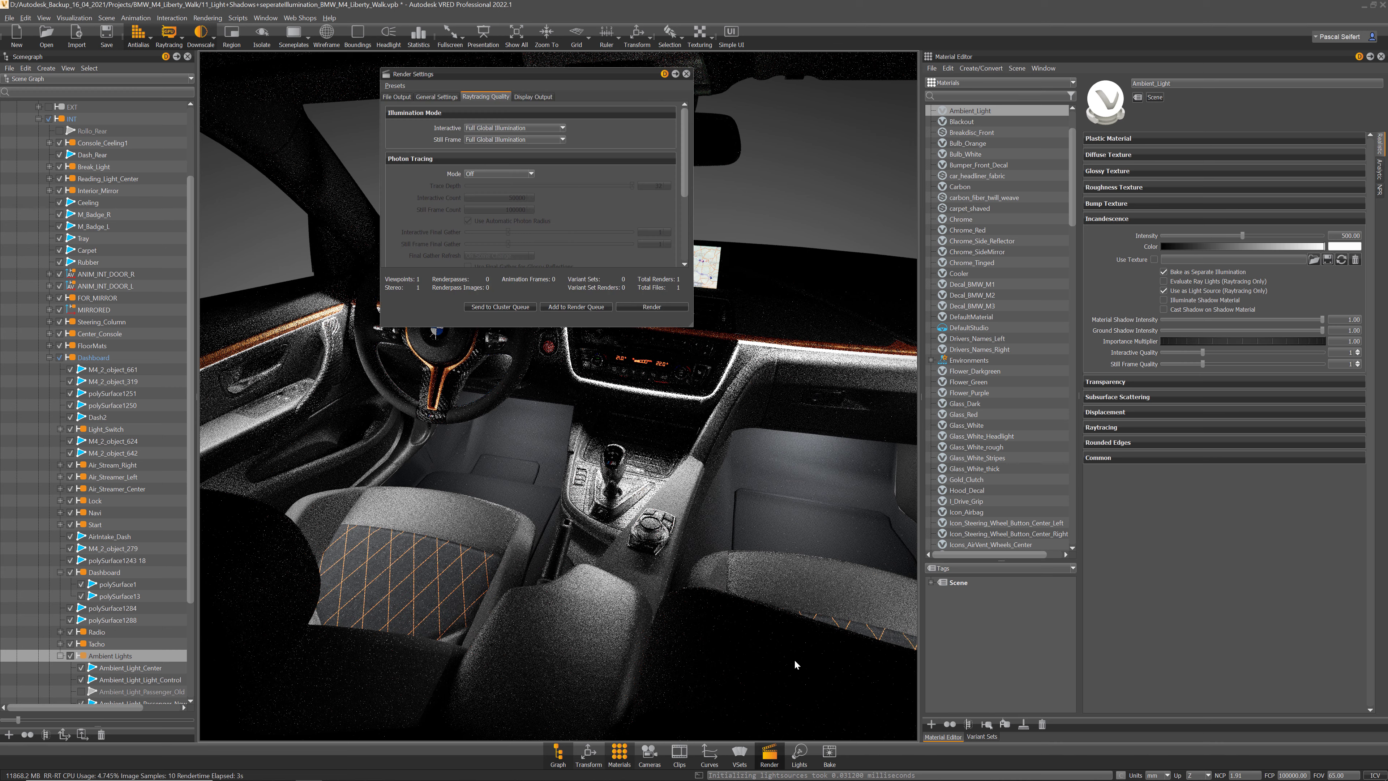
{"action": "left_click", "coordinate": [437, 97]}
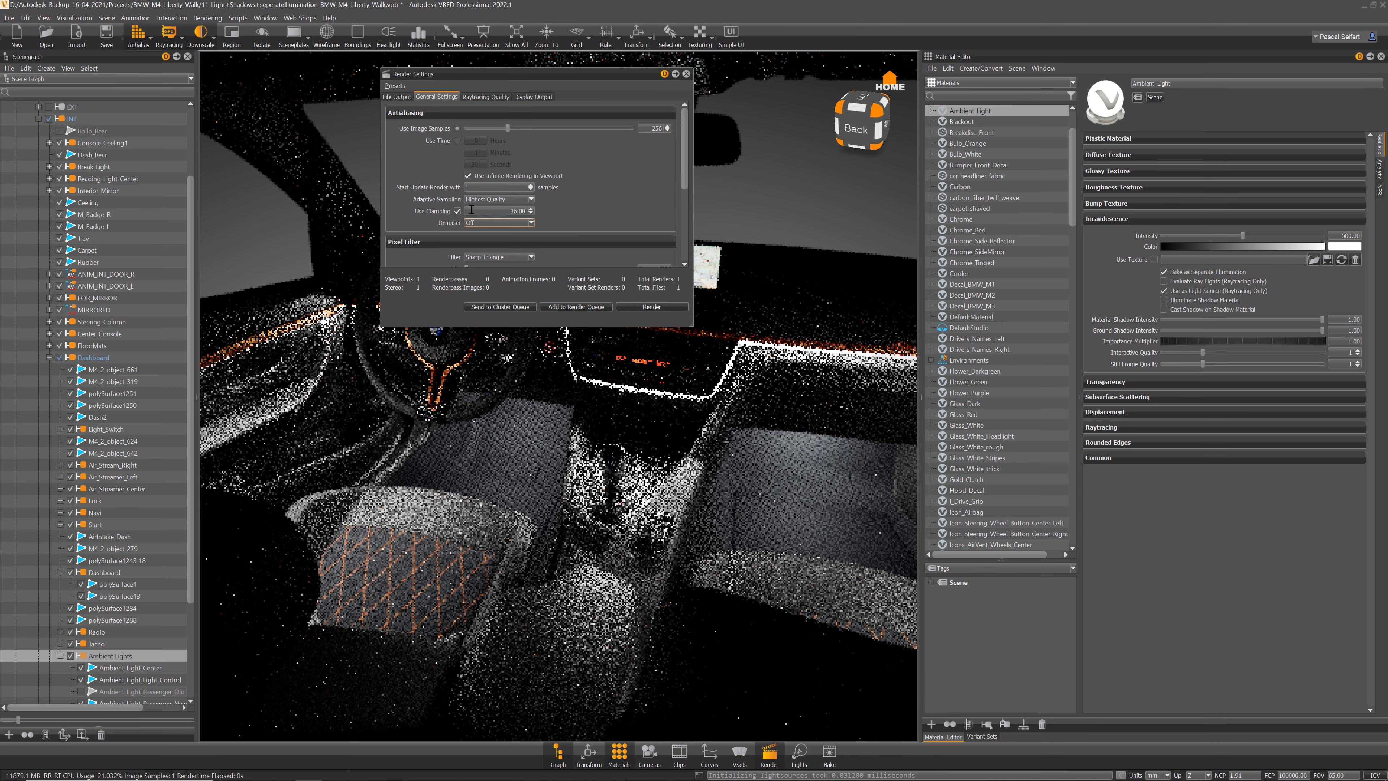
{"action": "left_click", "coordinate": [499, 223]}
{"action": "left_click", "coordinate": [497, 246]}
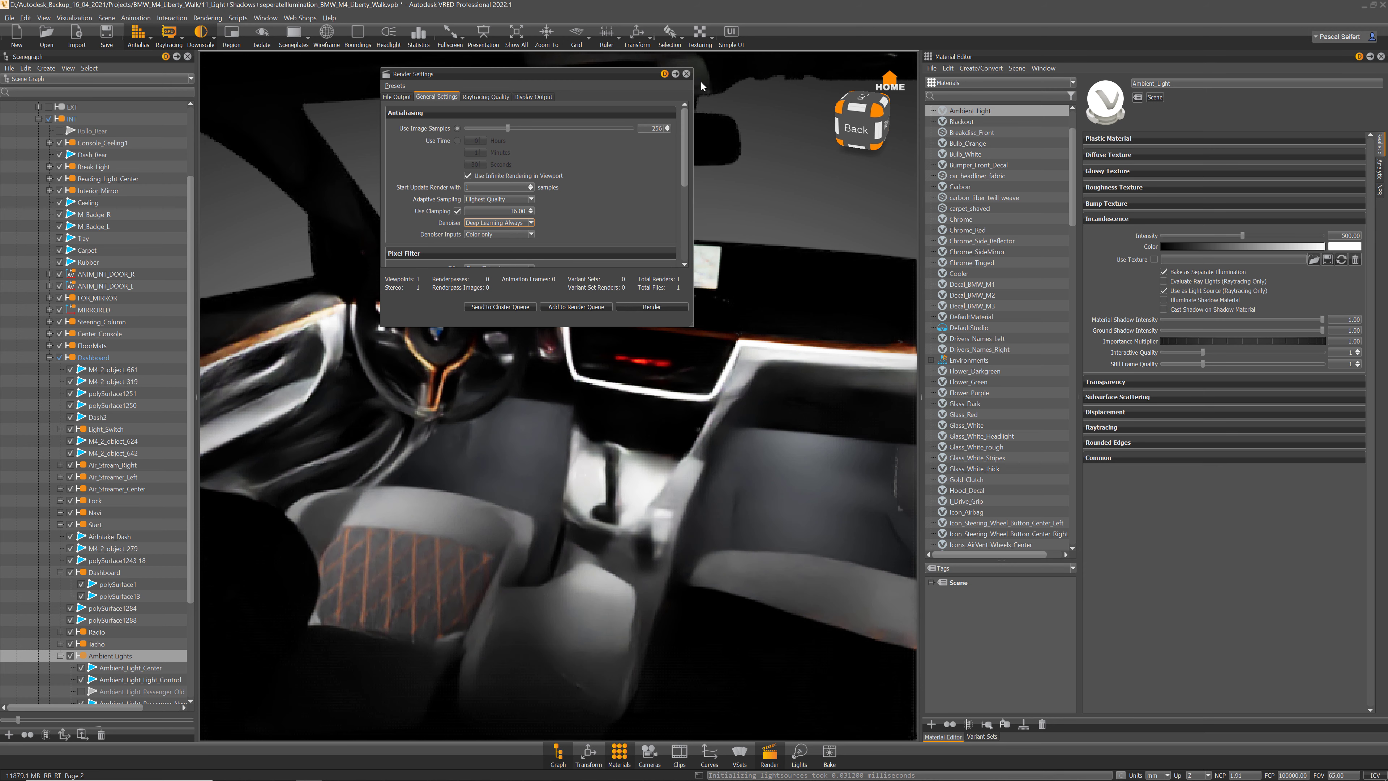
{"action": "left_click", "coordinate": [686, 74]}
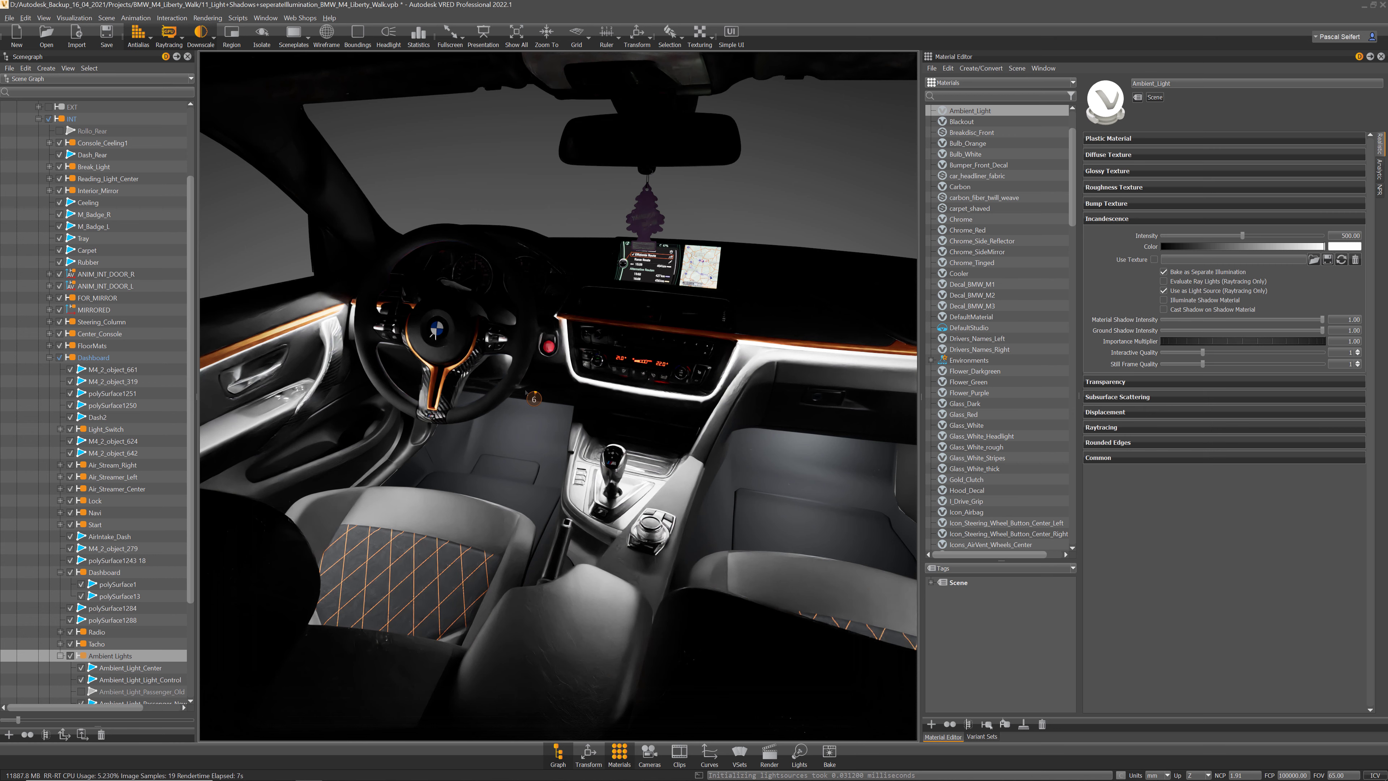
{"action": "scroll", "coordinate": [123, 146], "scroll_direction": "up", "scroll_amount": 3}
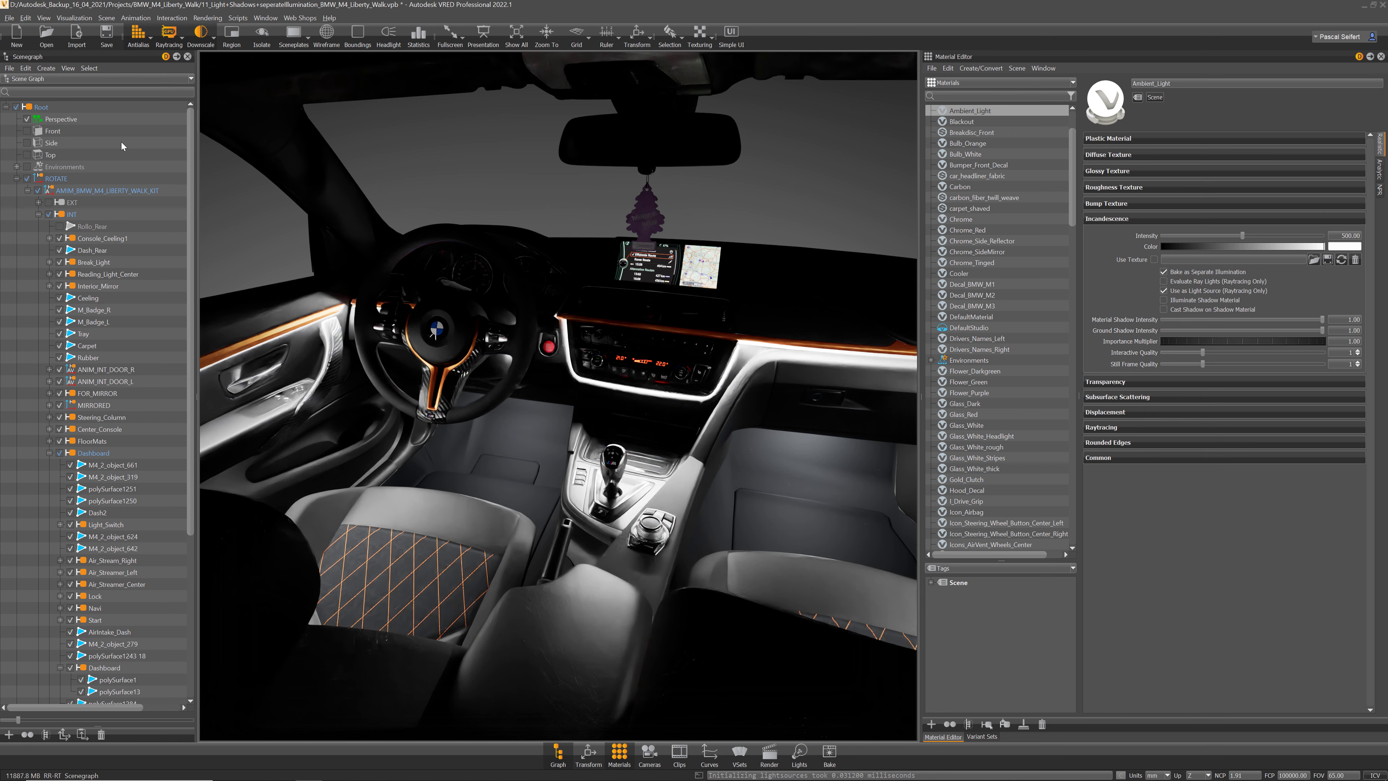
Step: Toggle Environments on then off, turn off raytracing, and close the Scenegraph
{"action": "mouse_move", "coordinate": [50, 167]}
{"action": "left_mouse_down"}
{"action": "mouse_move", "coordinate": [17, 171]}
{"action": "mouse_move", "coordinate": [63, 166]}
{"action": "mouse_move", "coordinate": [28, 166]}
{"action": "left_mouse_up"}
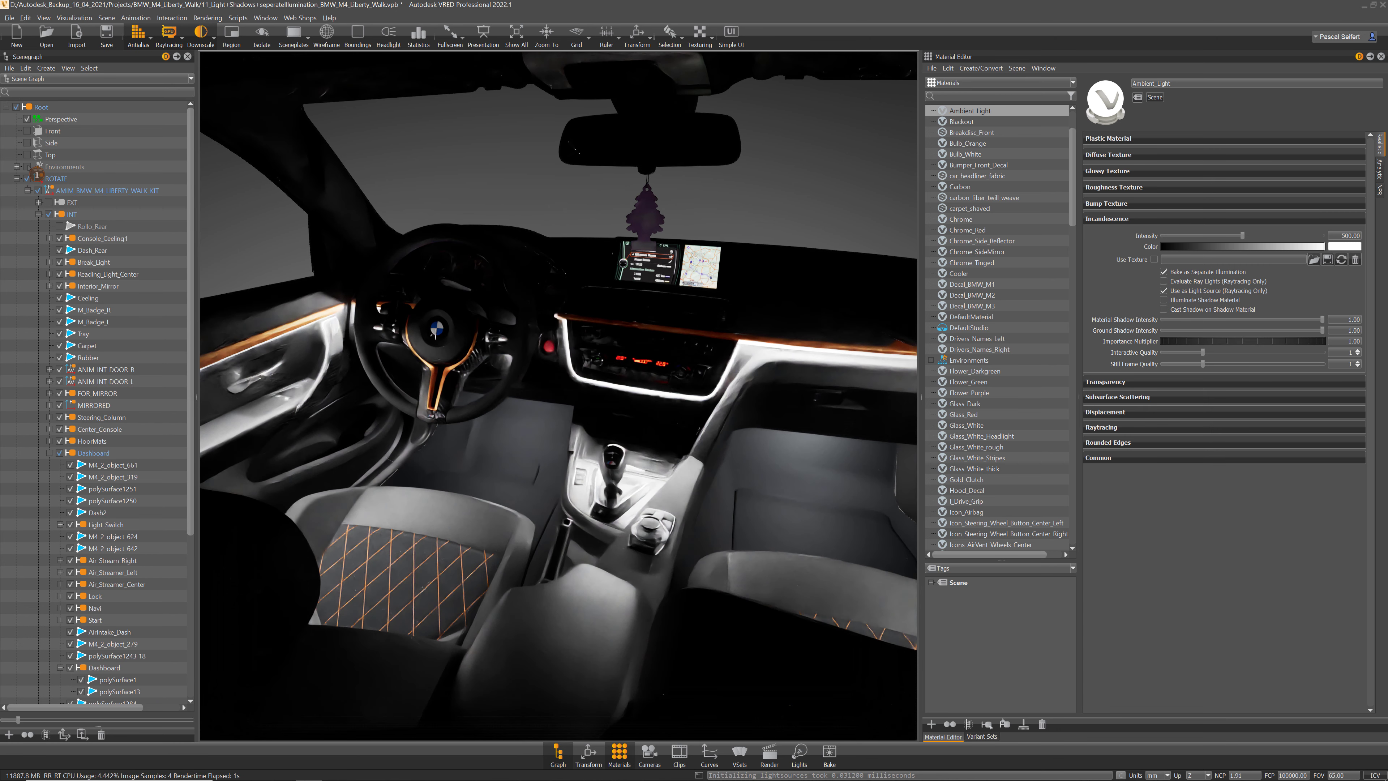
{"action": "left_click", "coordinate": [27, 167]}
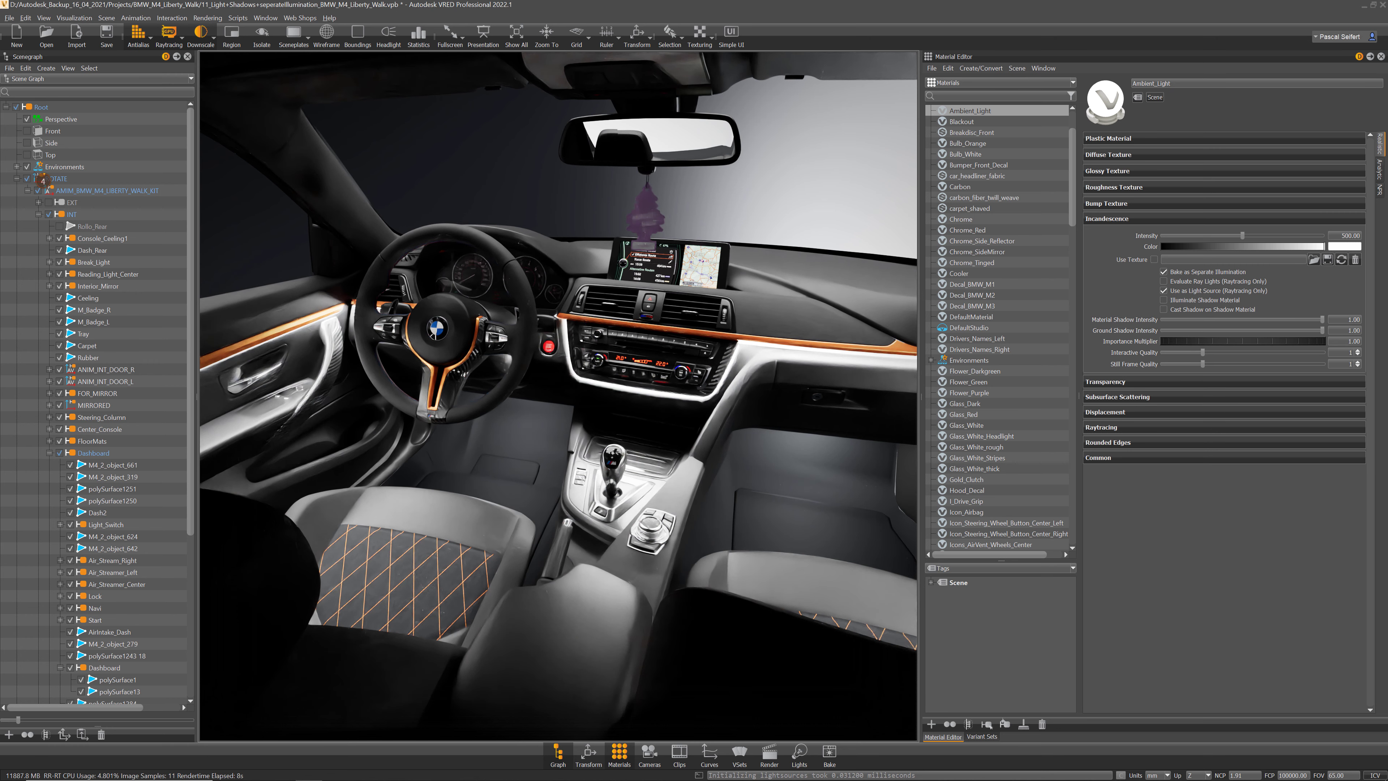
{"action": "left_click", "coordinate": [26, 167]}
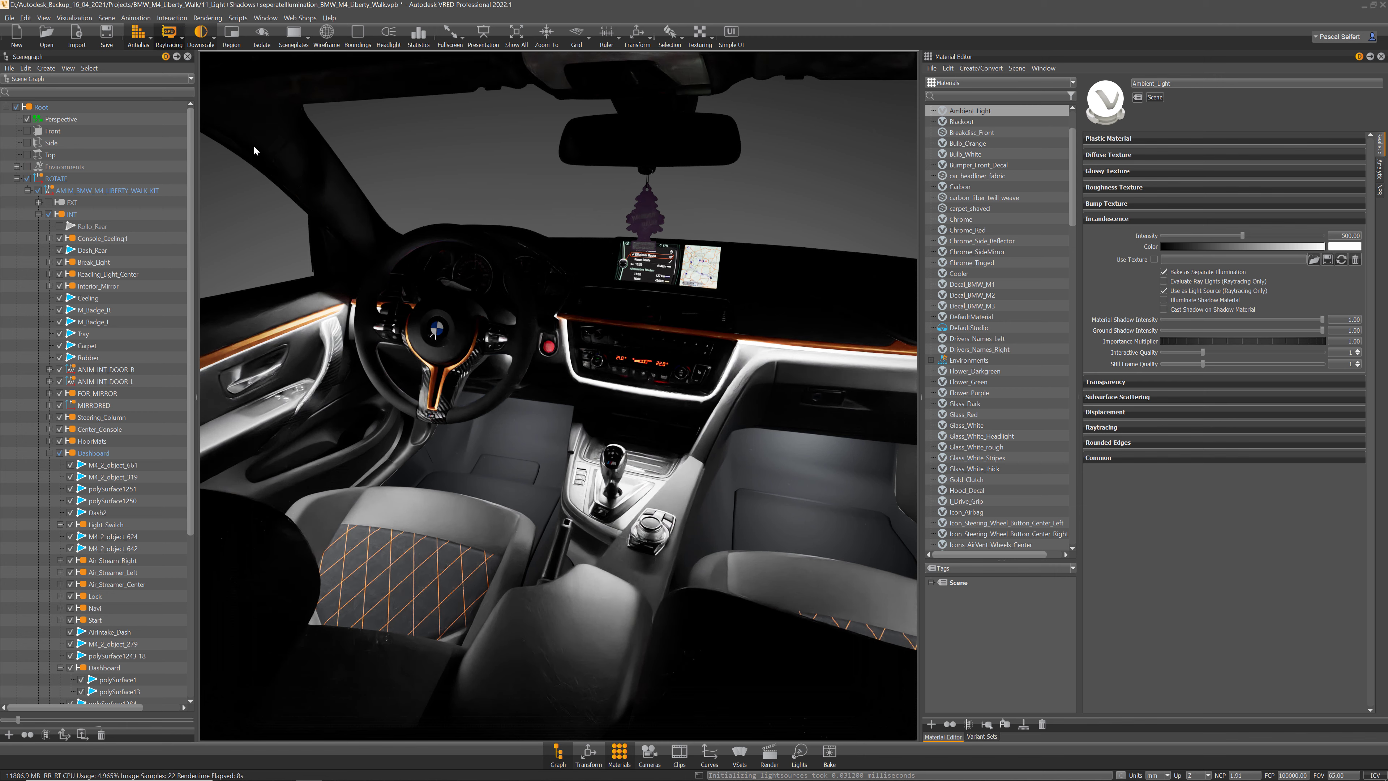
{"action": "left_click", "coordinate": [169, 35]}
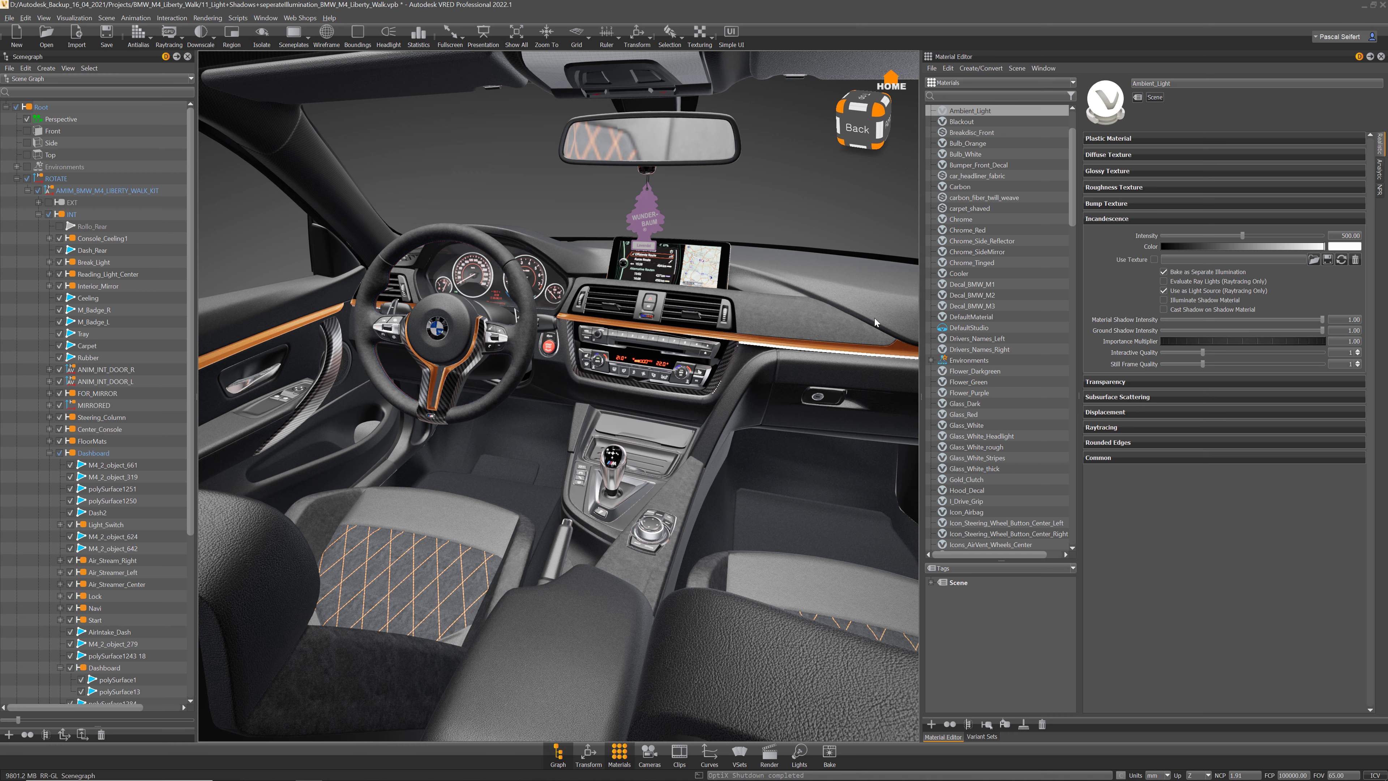
{"action": "left_click", "coordinate": [188, 56]}
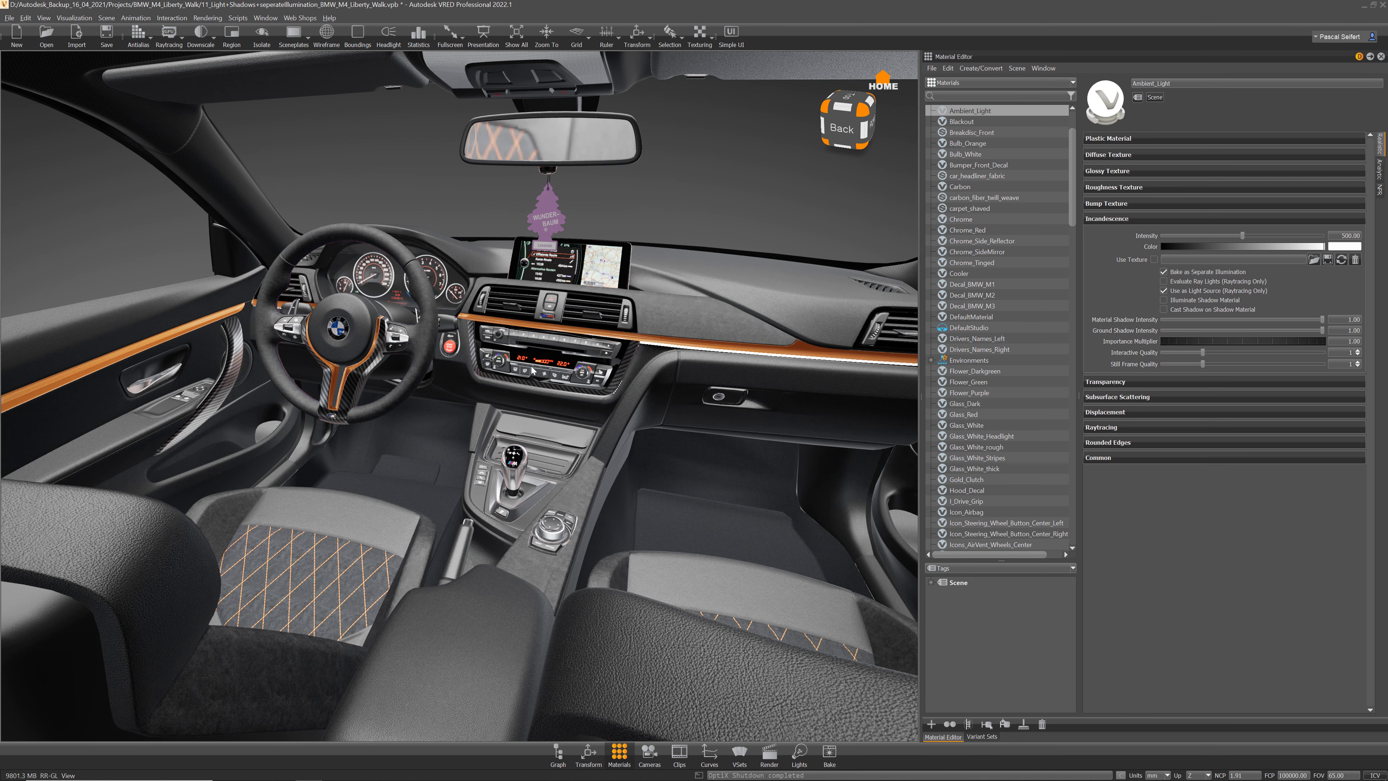
Step: Open Scene > Bake Light and Shadows beside the Ambient_Light material
{"action": "left_click_drag", "start_coordinate": [535, 297], "coordinate": [446, 302]}
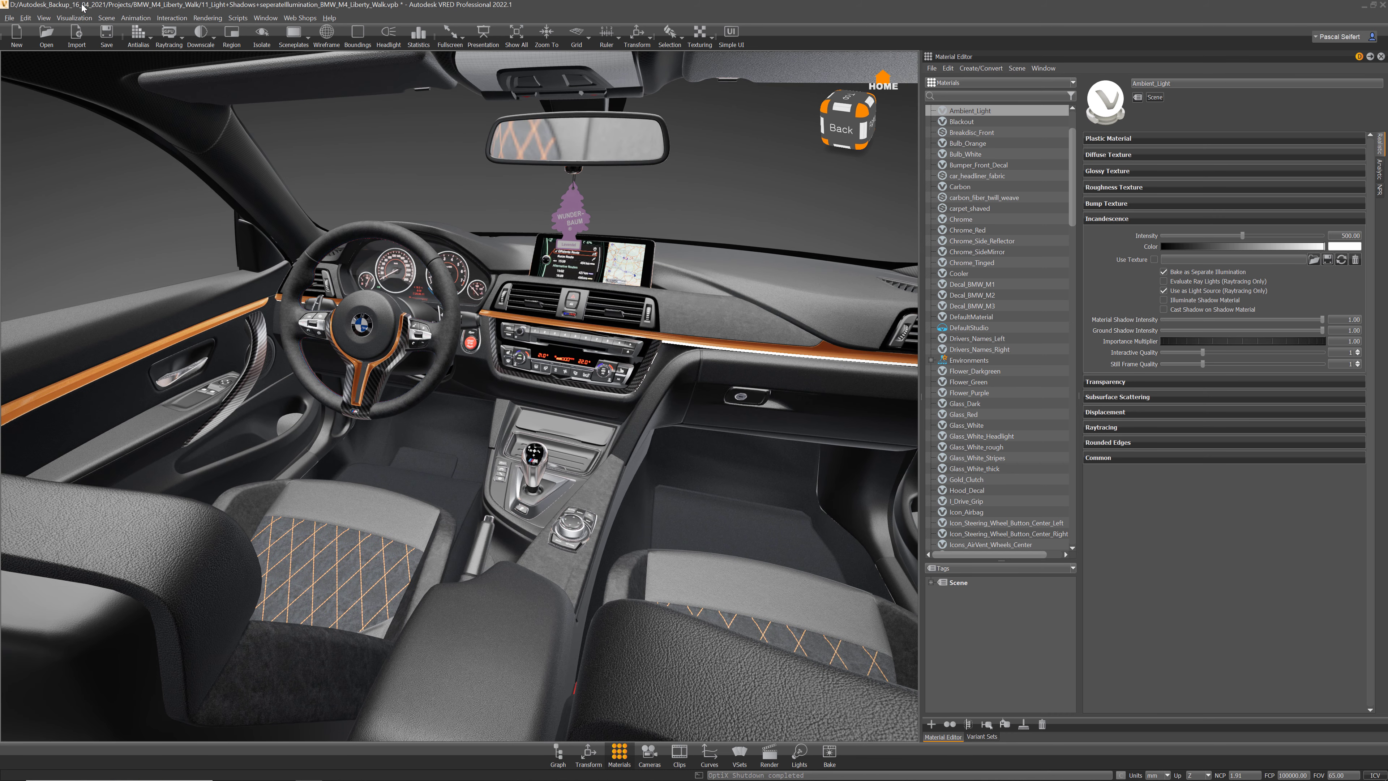
{"action": "left_click", "coordinate": [76, 18]}
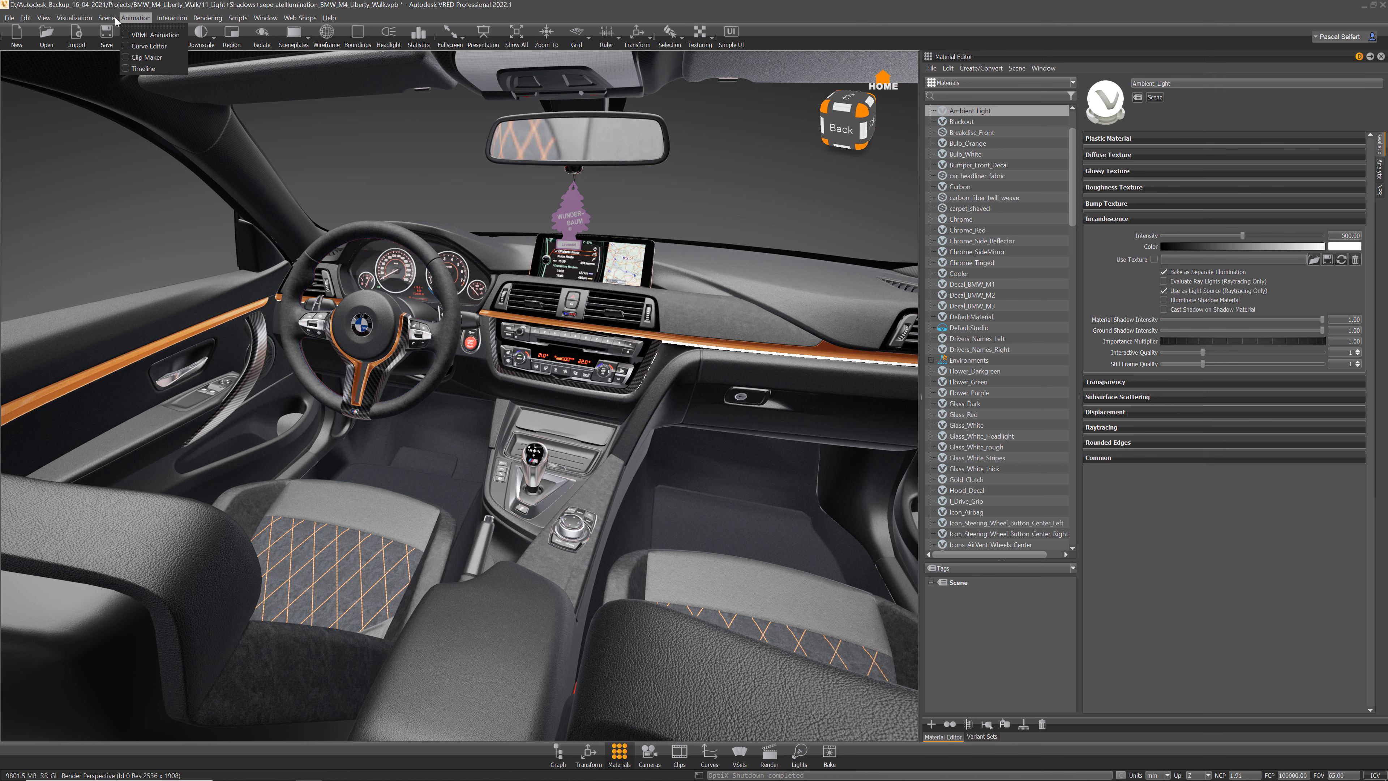
{"action": "left_click", "coordinate": [142, 76]}
{"action": "left_click_drag", "start_coordinate": [424, 95], "coordinate": [608, 76]}
Step: Try the Vertex bake type, return to Texture, and reposition the bake window on screen
{"action": "left_click", "coordinate": [621, 136]}
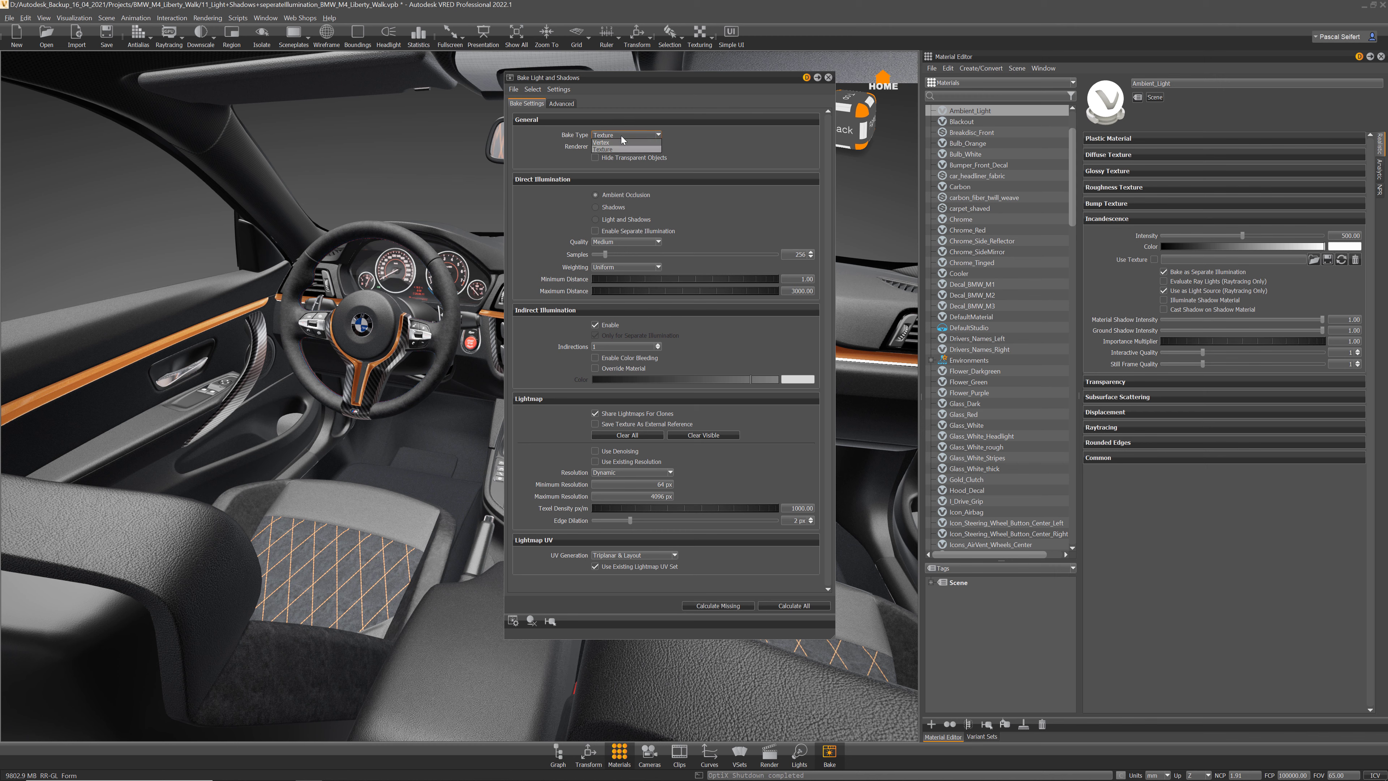
{"action": "left_click", "coordinate": [611, 149]}
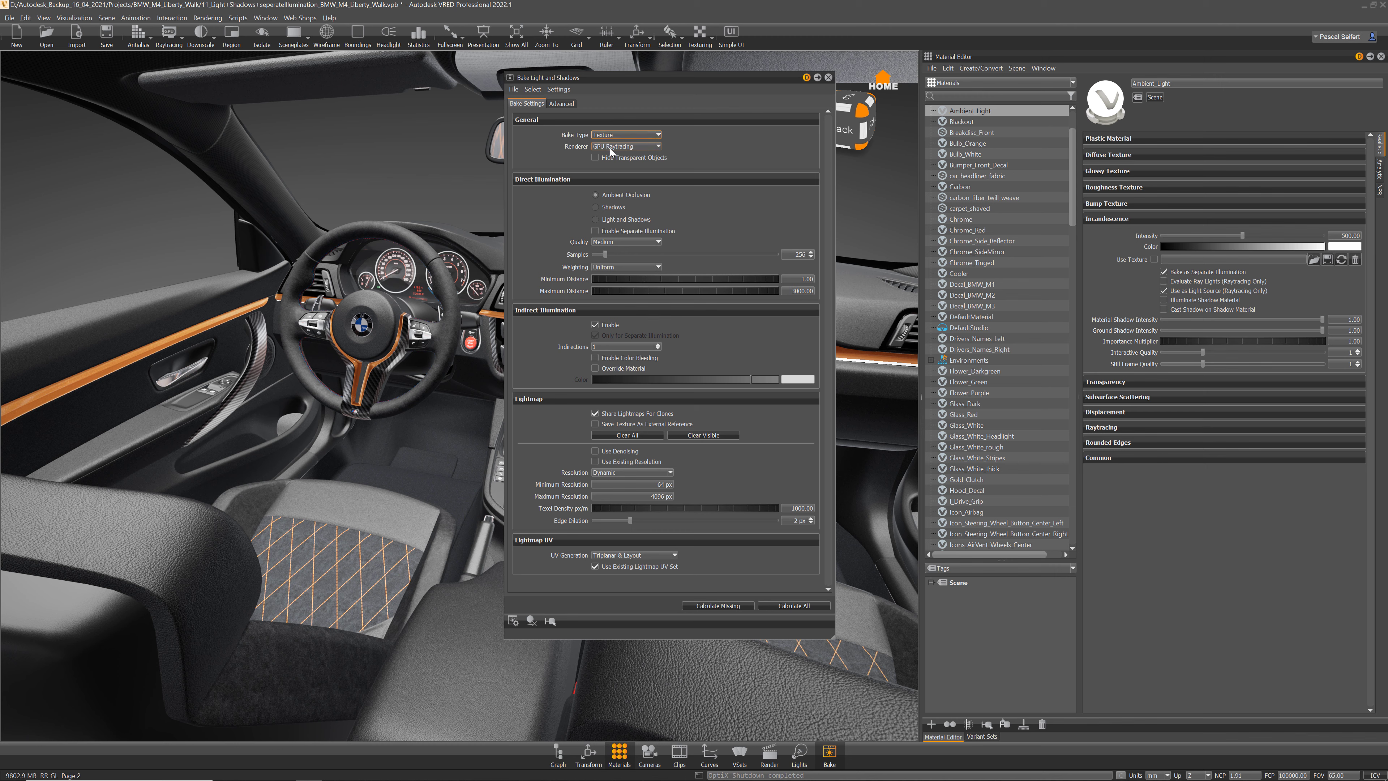
{"action": "left_click", "coordinate": [626, 136]}
{"action": "left_click", "coordinate": [607, 142]}
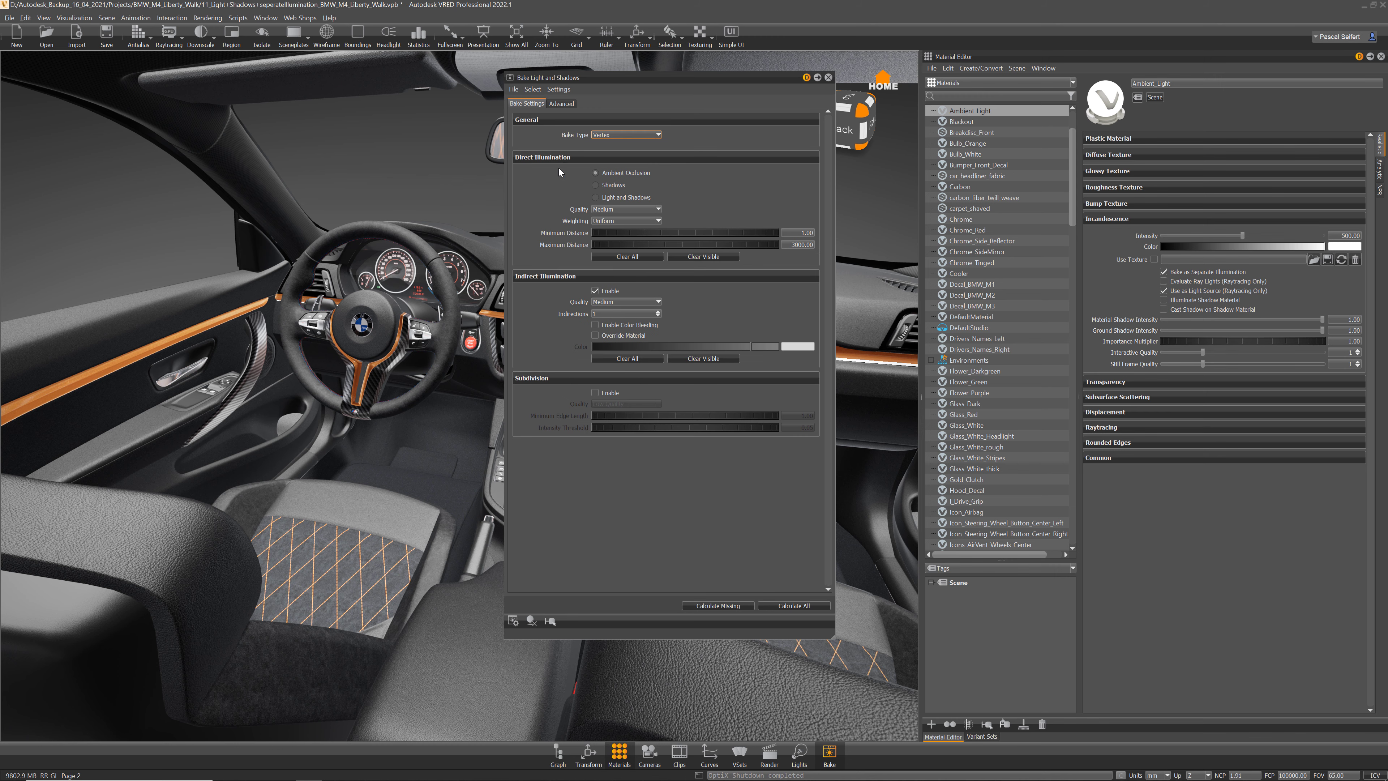
{"action": "left_click", "coordinate": [619, 136]}
{"action": "left_click", "coordinate": [613, 150]}
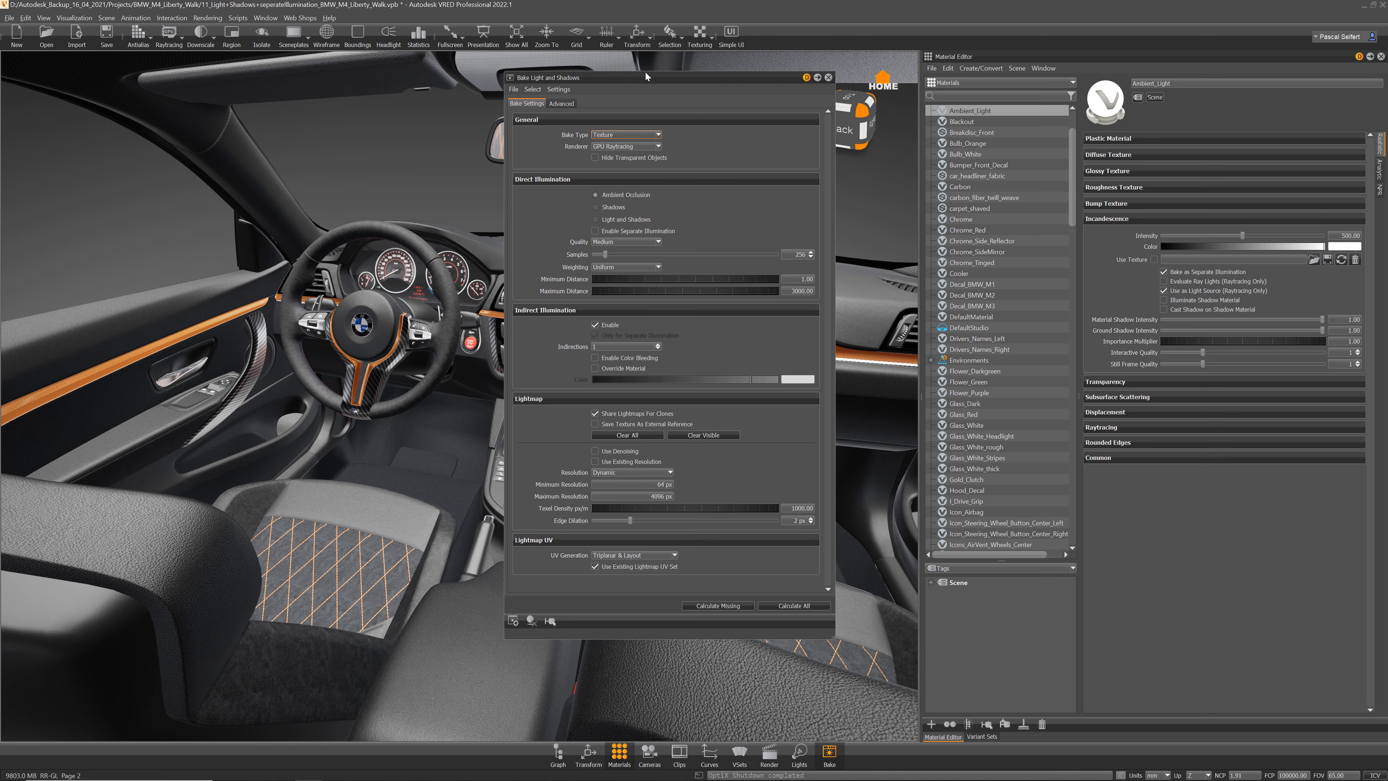
{"action": "left_click_drag", "start_coordinate": [643, 76], "coordinate": [678, 389]}
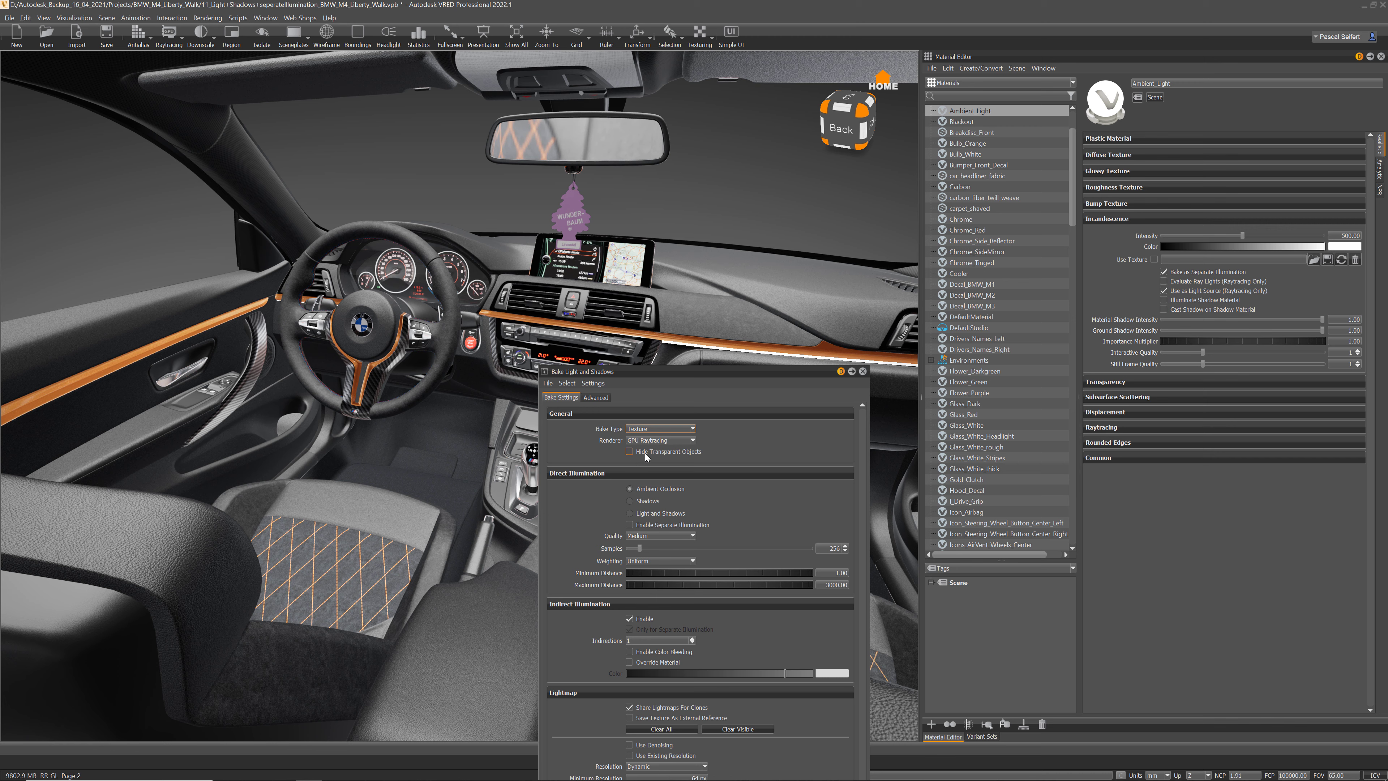
{"action": "left_click_drag", "start_coordinate": [743, 372], "coordinate": [757, 249]}
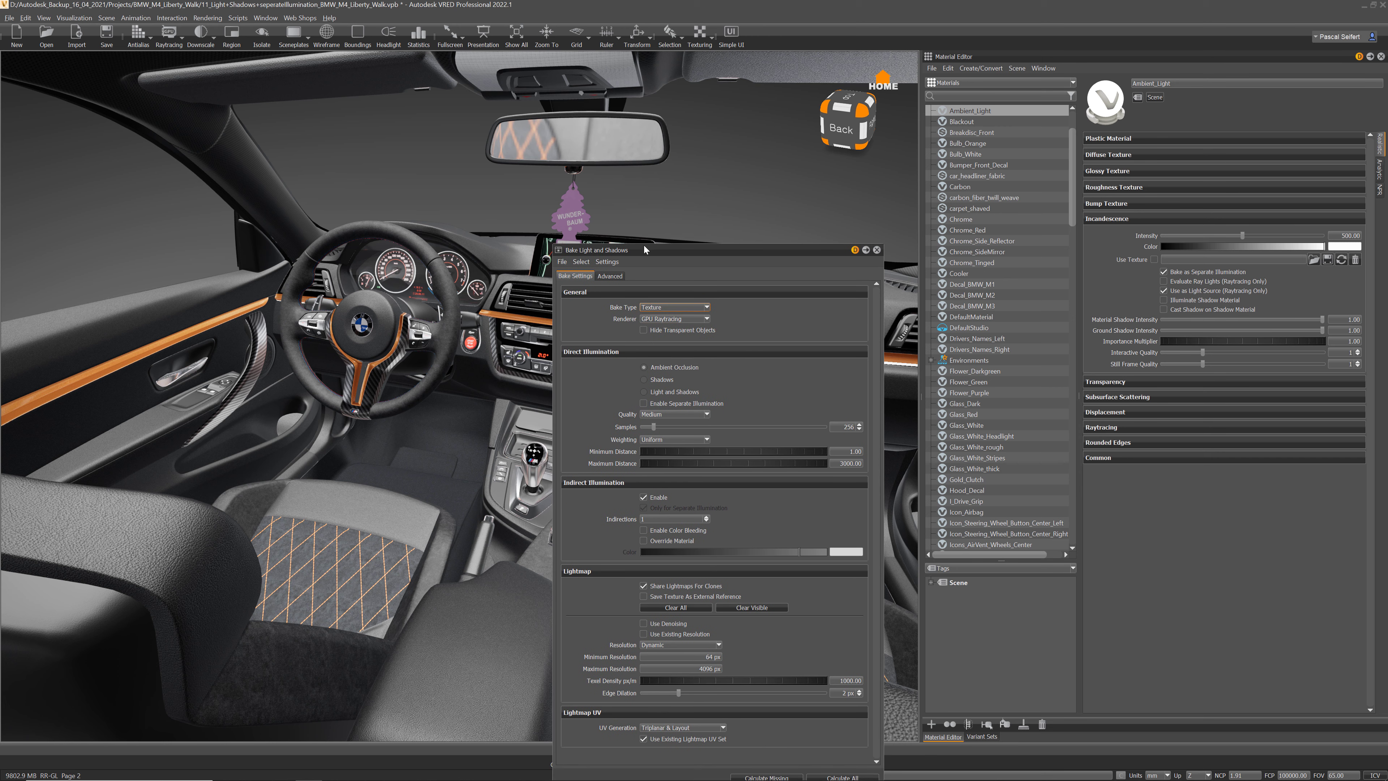
{"action": "left_click_drag", "start_coordinate": [643, 251], "coordinate": [657, 234]}
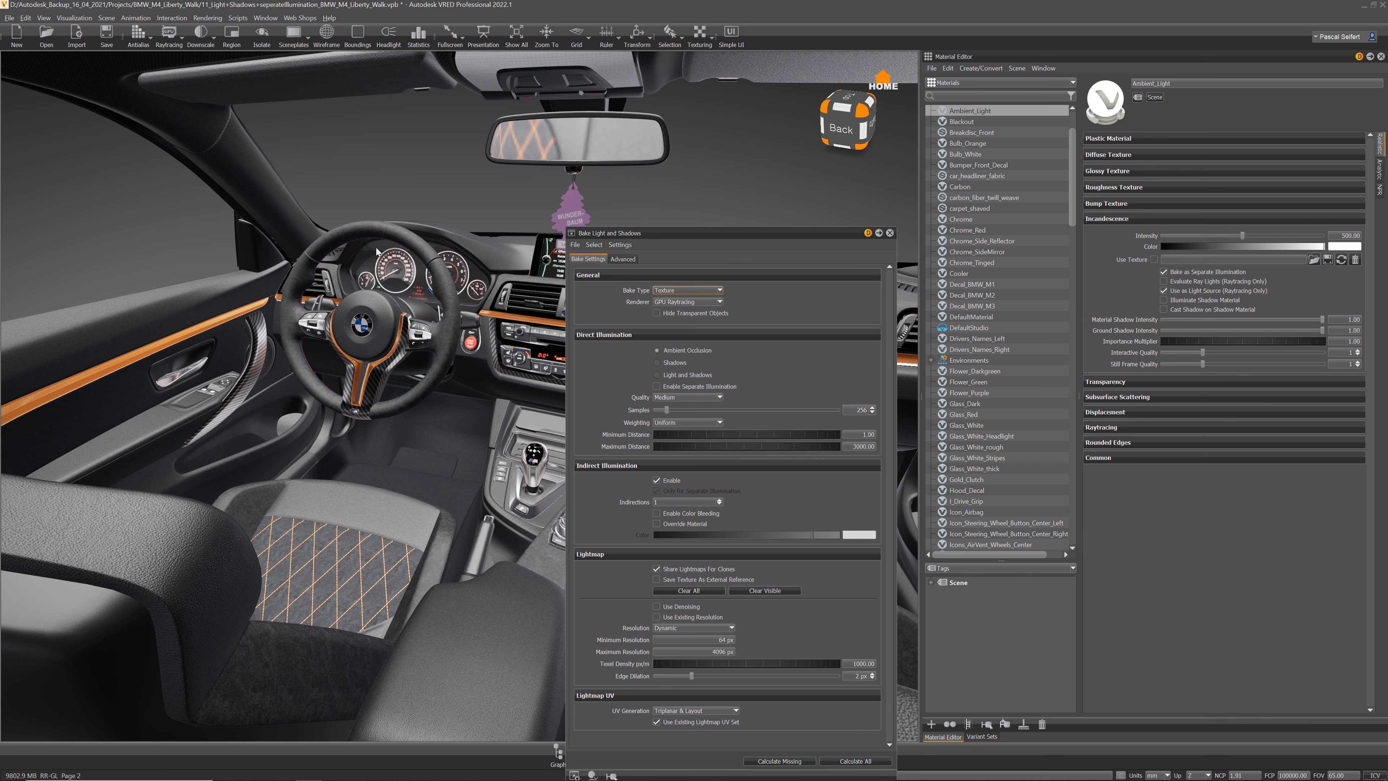
{"action": "left_click_drag", "start_coordinate": [650, 236], "coordinate": [682, 165]}
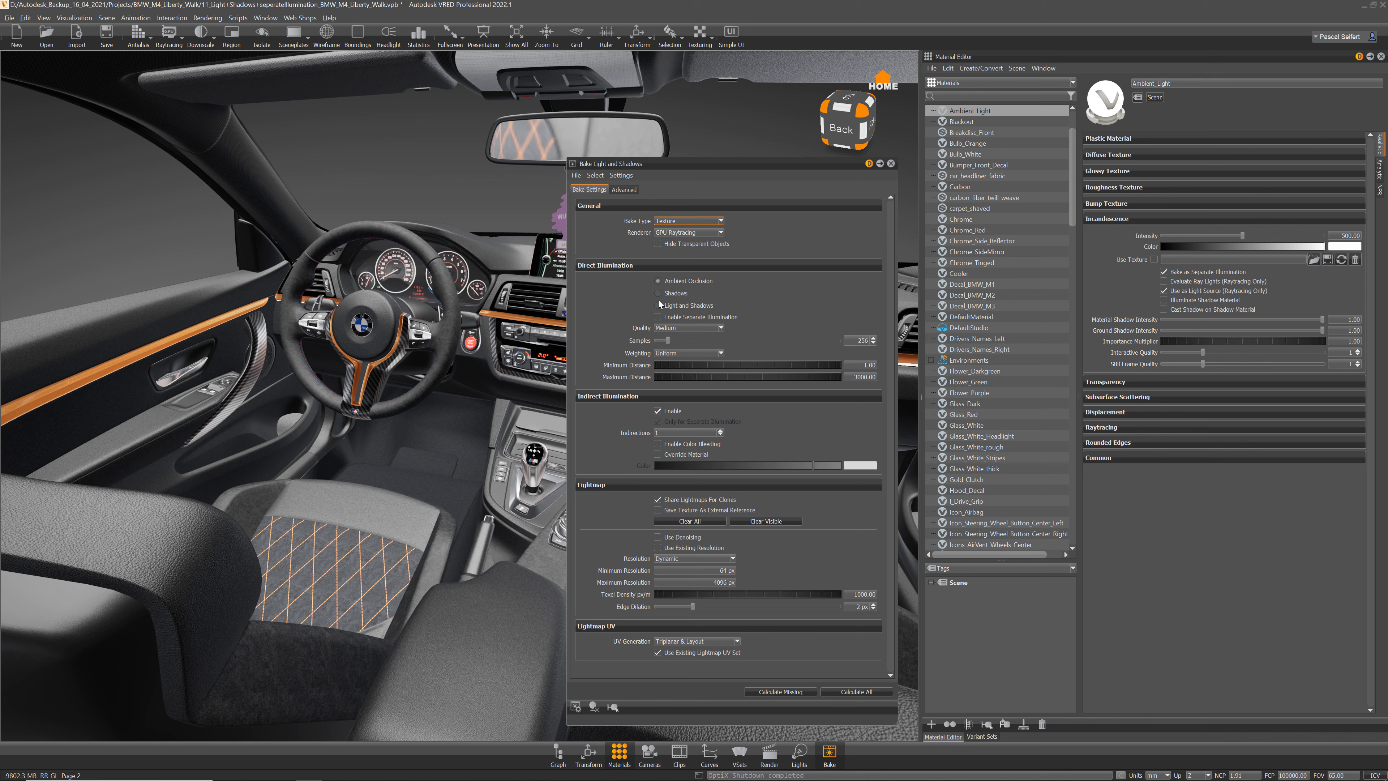
Step: Bake Ambient Occlusion with Separate Illumination enabled at High quality (512 samples)
{"action": "left_click", "coordinate": [675, 293]}
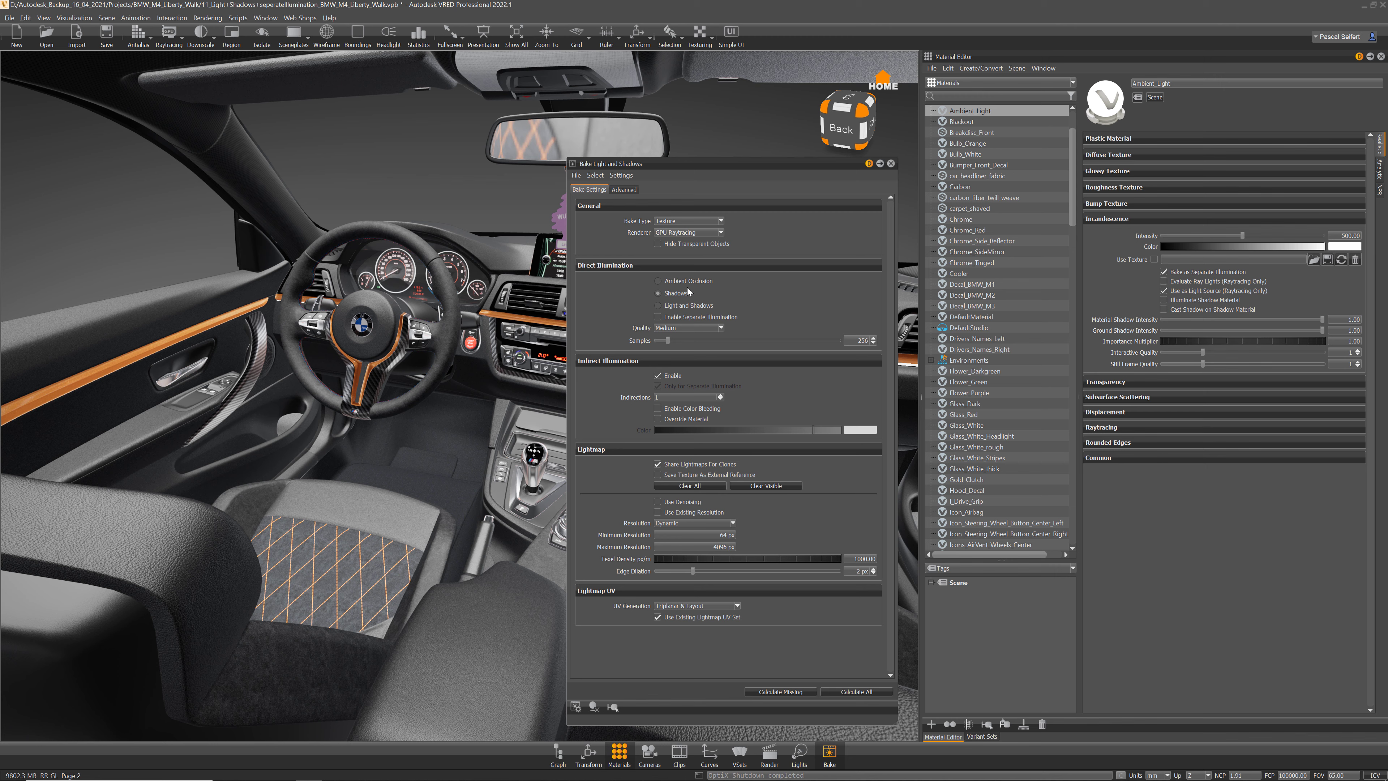
{"action": "left_click", "coordinate": [659, 281]}
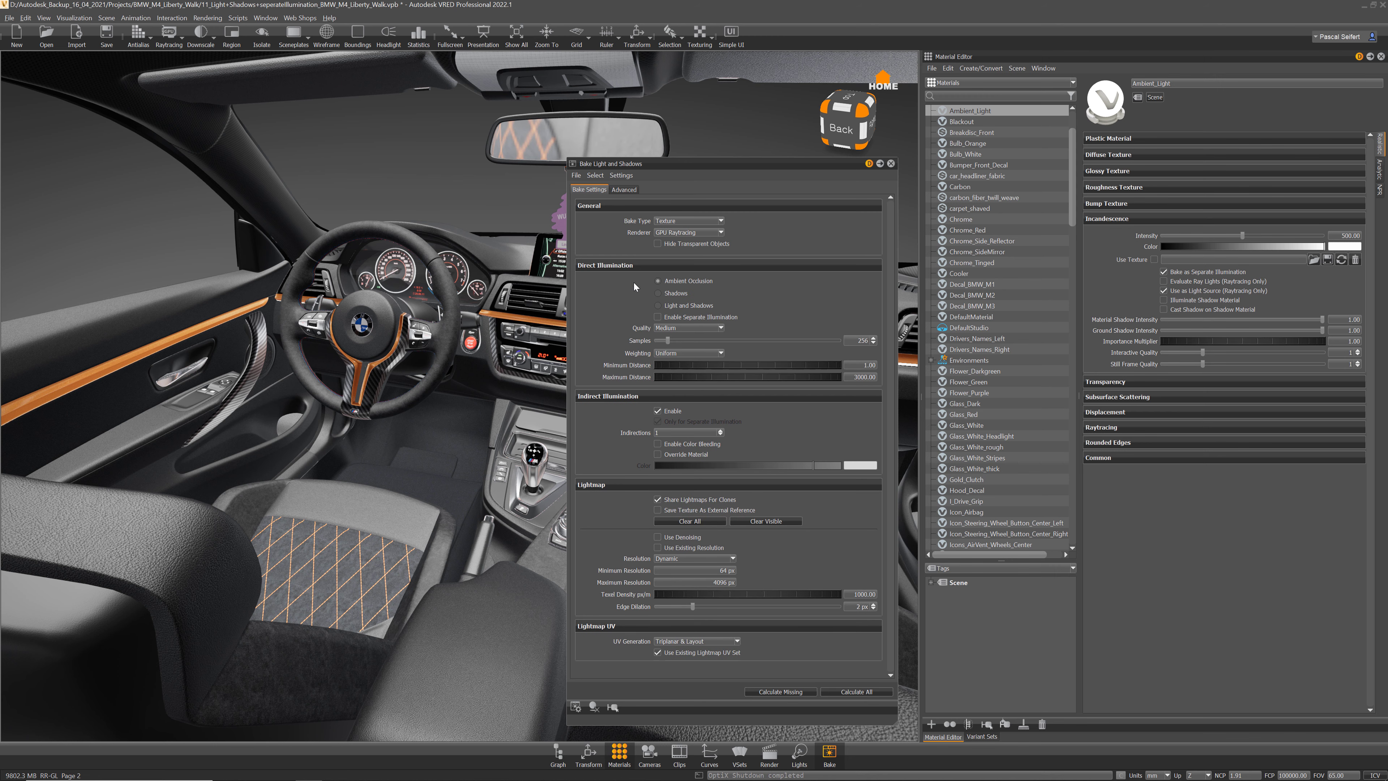
{"action": "left_click", "coordinate": [658, 317]}
{"action": "mouse_move", "coordinate": [734, 316]}
{"action": "left_click", "coordinate": [695, 331]}
{"action": "left_click", "coordinate": [677, 356]}
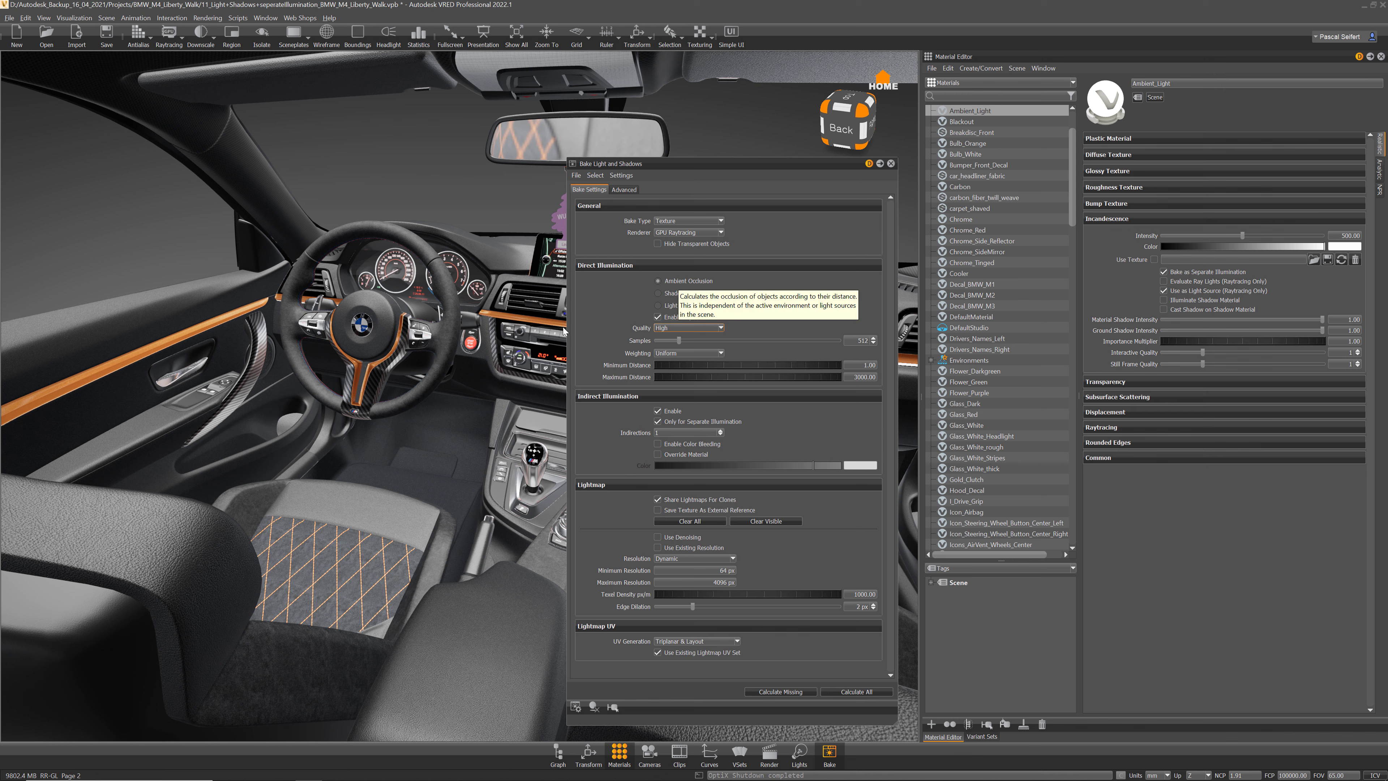
Step: Set occlusion Weighting to Cosine and focus the Indirections field
{"action": "left_click", "coordinate": [687, 355]}
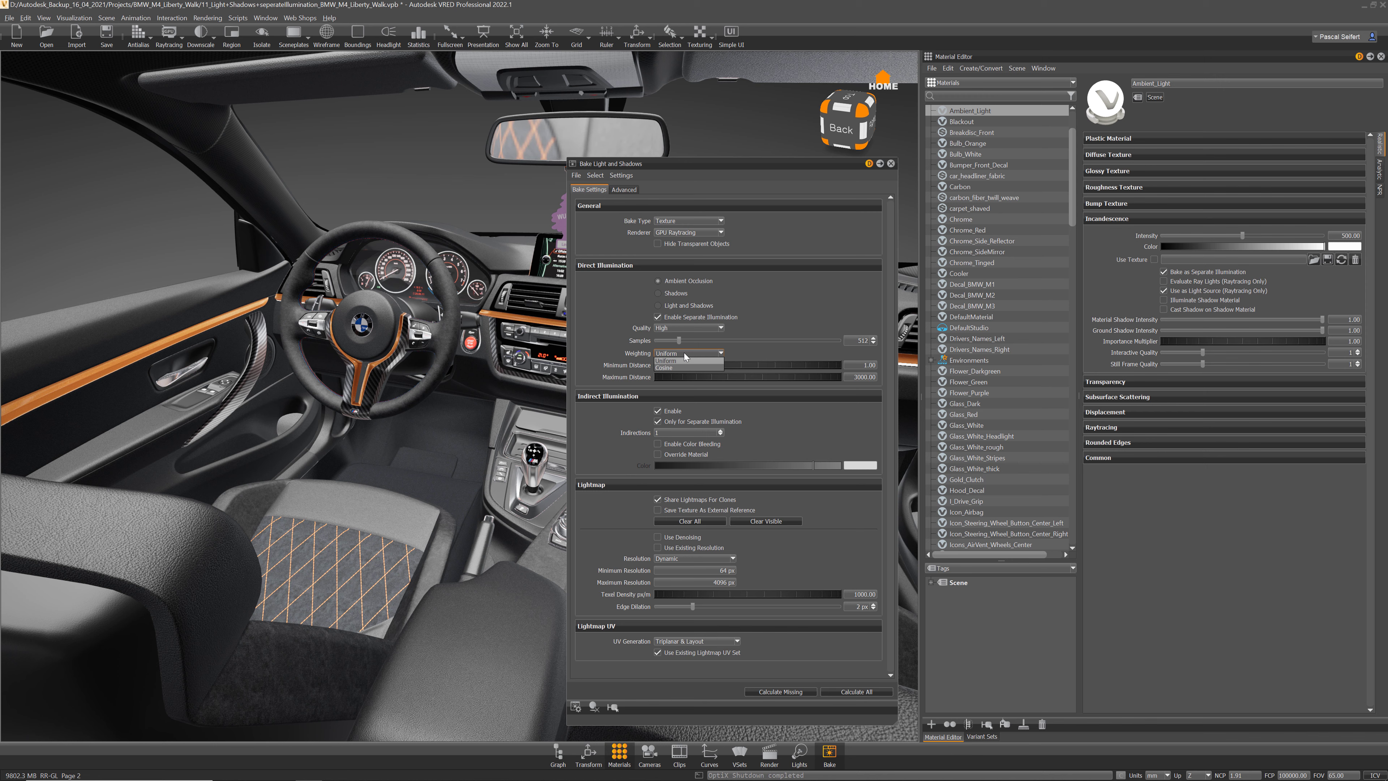
{"action": "left_click", "coordinate": [675, 365]}
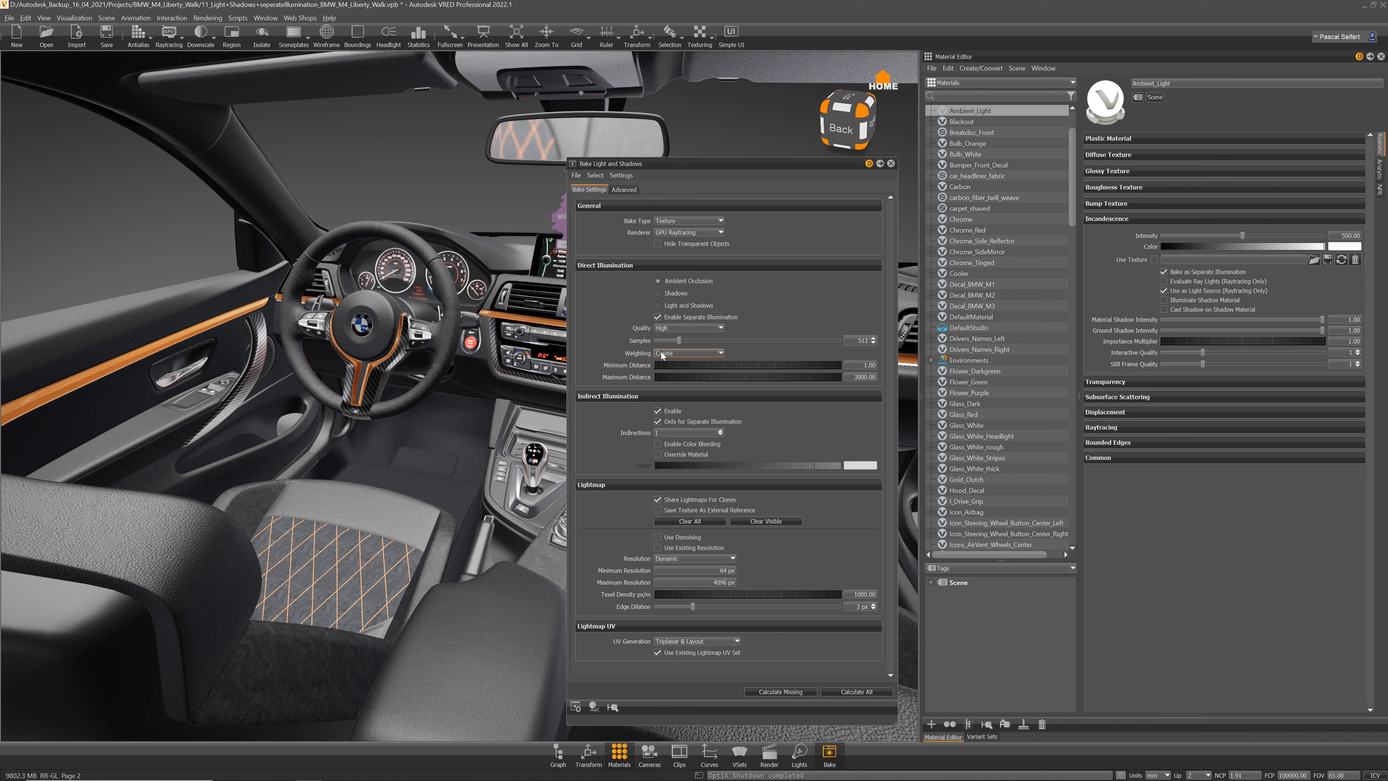
{"action": "mouse_move", "coordinate": [683, 353]}
{"action": "left_click", "coordinate": [660, 432]}
{"action": "mouse_move", "coordinate": [760, 317]}
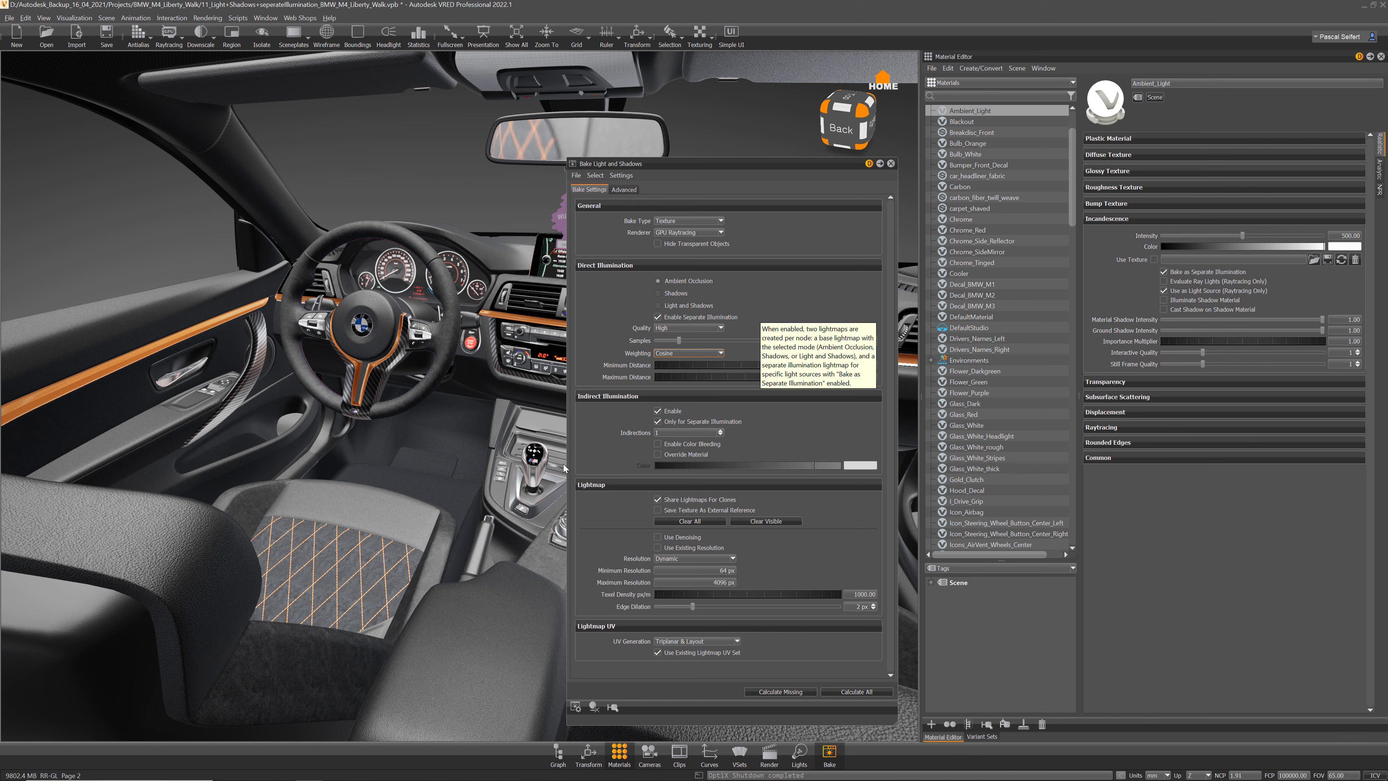
{"action": "mouse_move", "coordinate": [711, 424]}
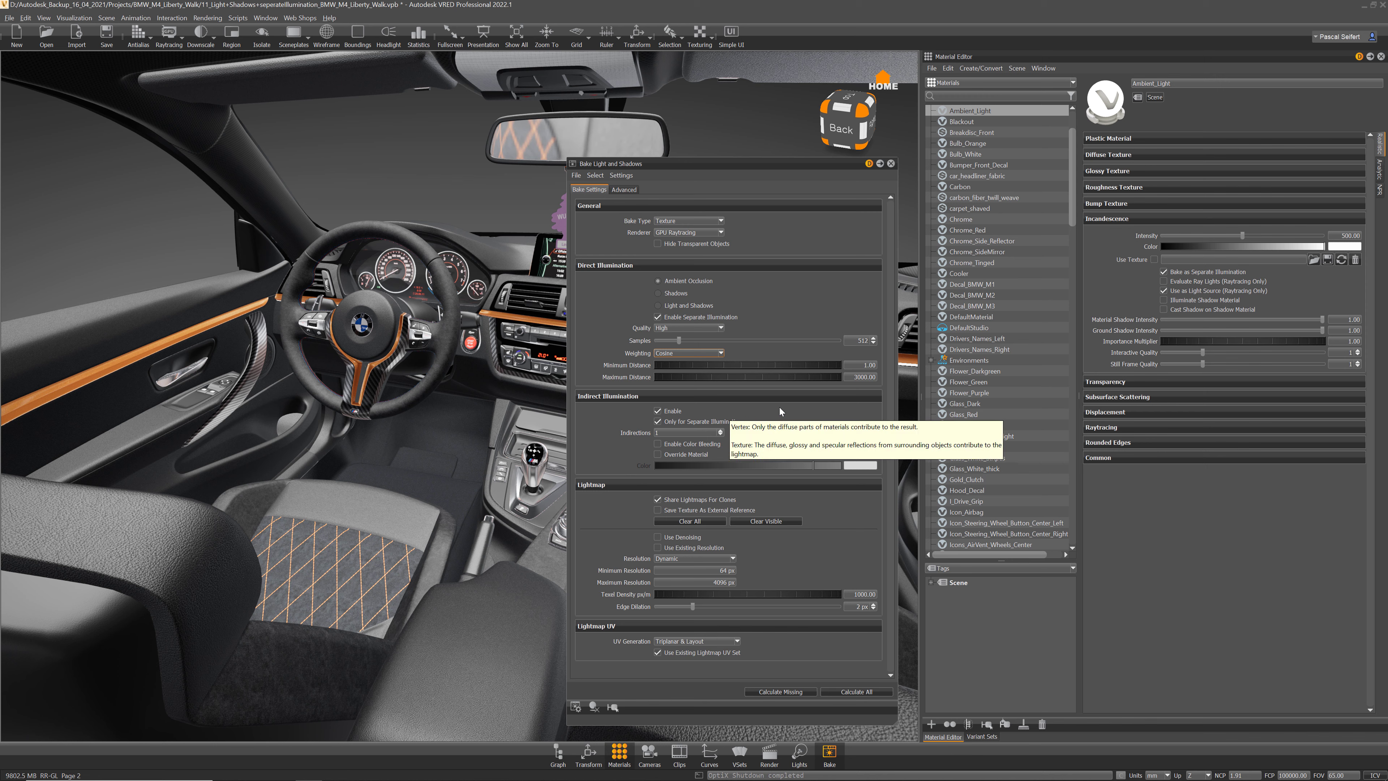
{"action": "mouse_move", "coordinate": [663, 307]}
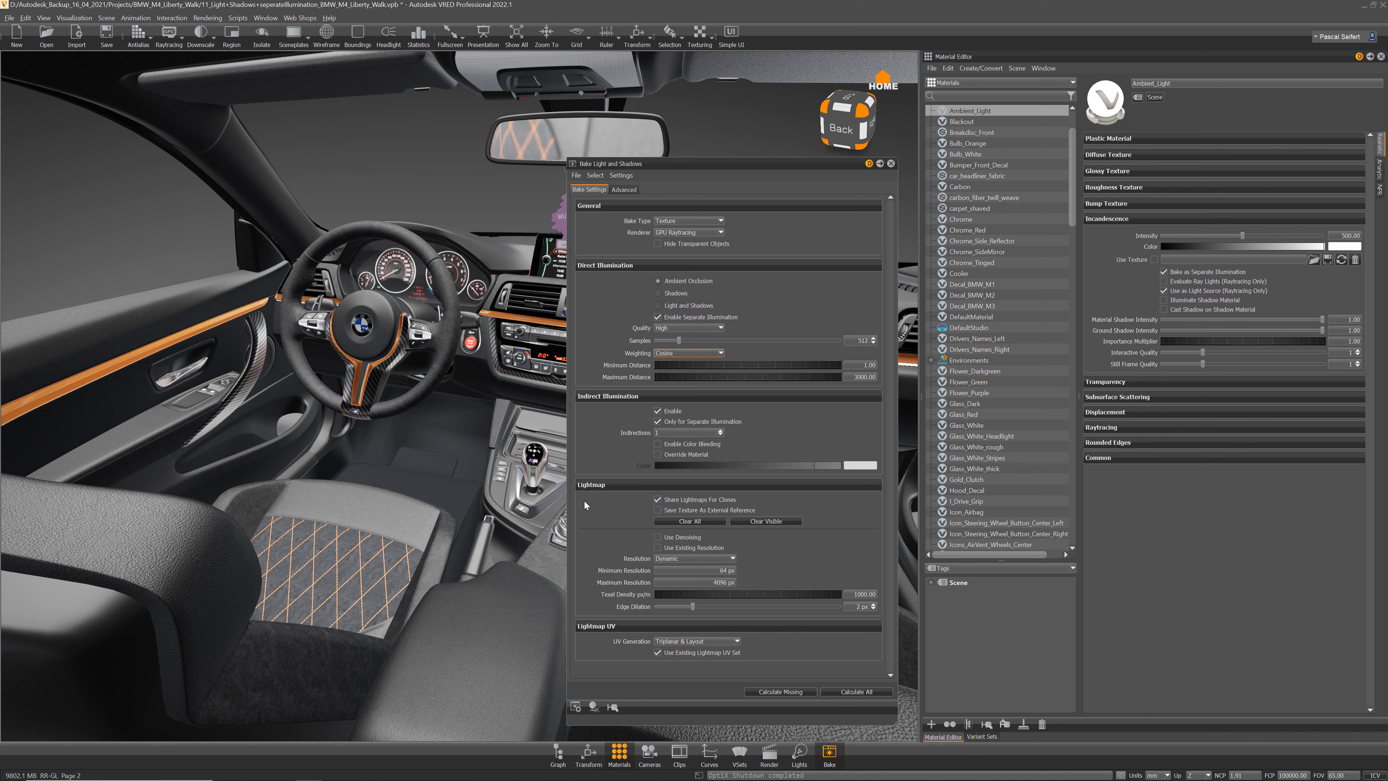
Step: Untick Share Lightmaps For Clones, set Texel Density to 500 px/m, and select the door's Nappa_Leather
{"action": "left_click", "coordinate": [657, 500]}
{"action": "left_click", "coordinate": [857, 594]}
{"action": "double_click", "coordinate": [859, 594]}
{"action": "left_click", "coordinate": [121, 395]}
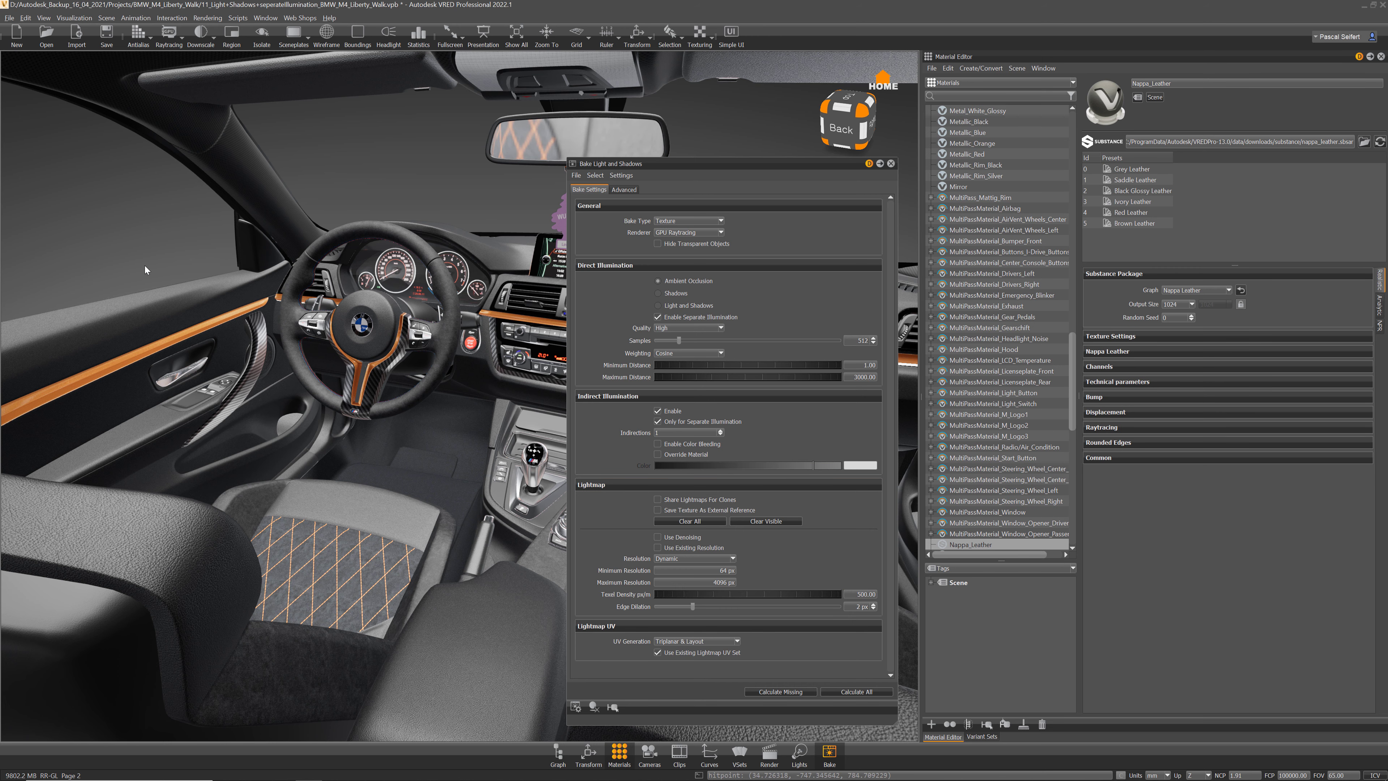
Step: Open the UV Editor, move it off the bake settings and enlarge it
{"action": "left_click", "coordinate": [112, 20]}
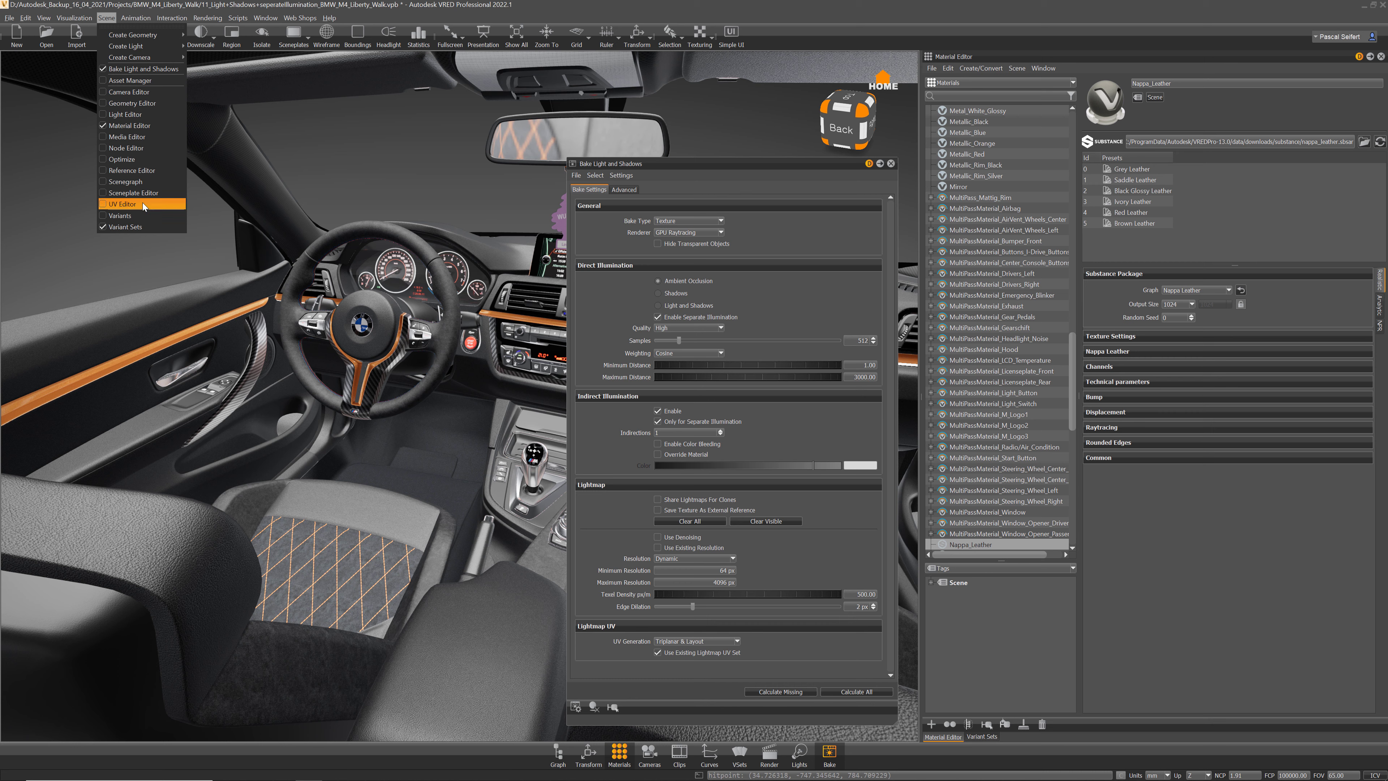
{"action": "left_click", "coordinate": [137, 205]}
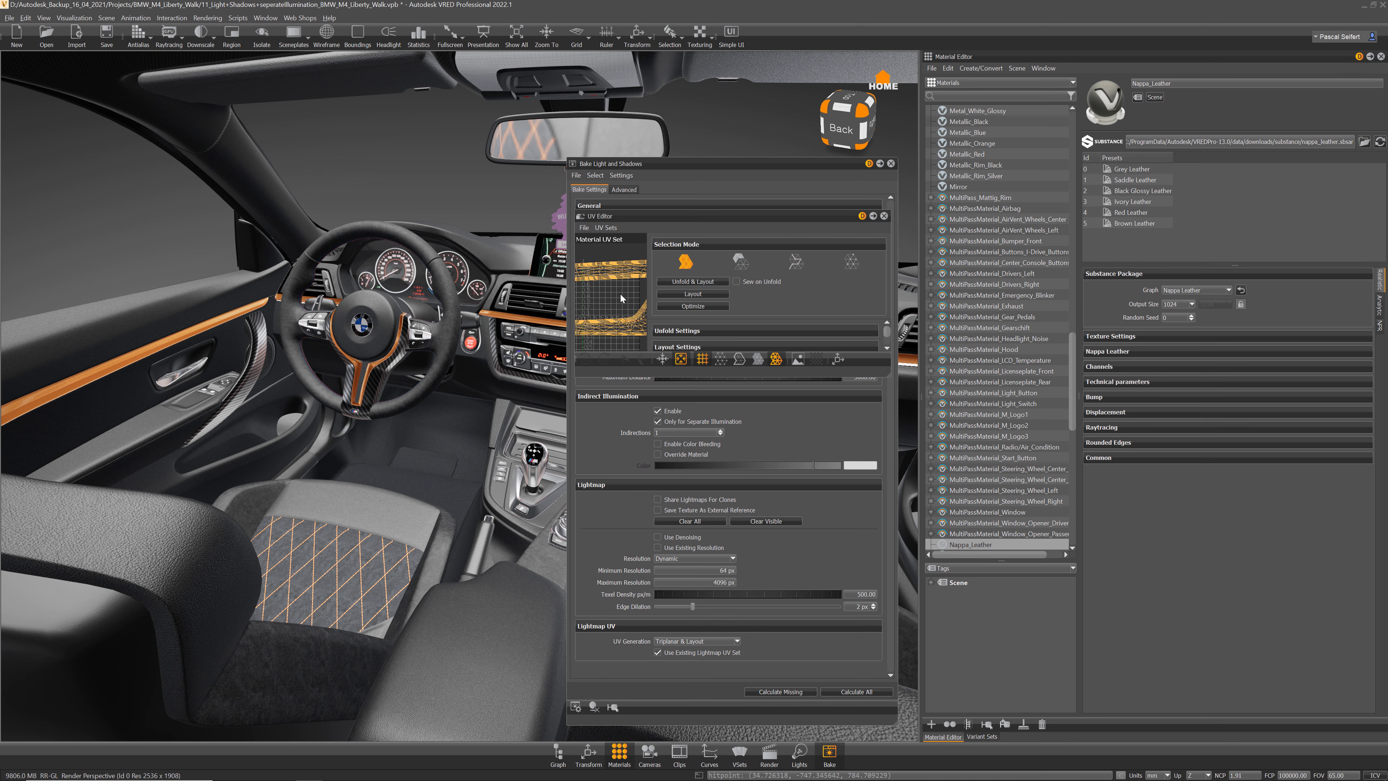
{"action": "left_click_drag", "start_coordinate": [634, 216], "coordinate": [333, 91]}
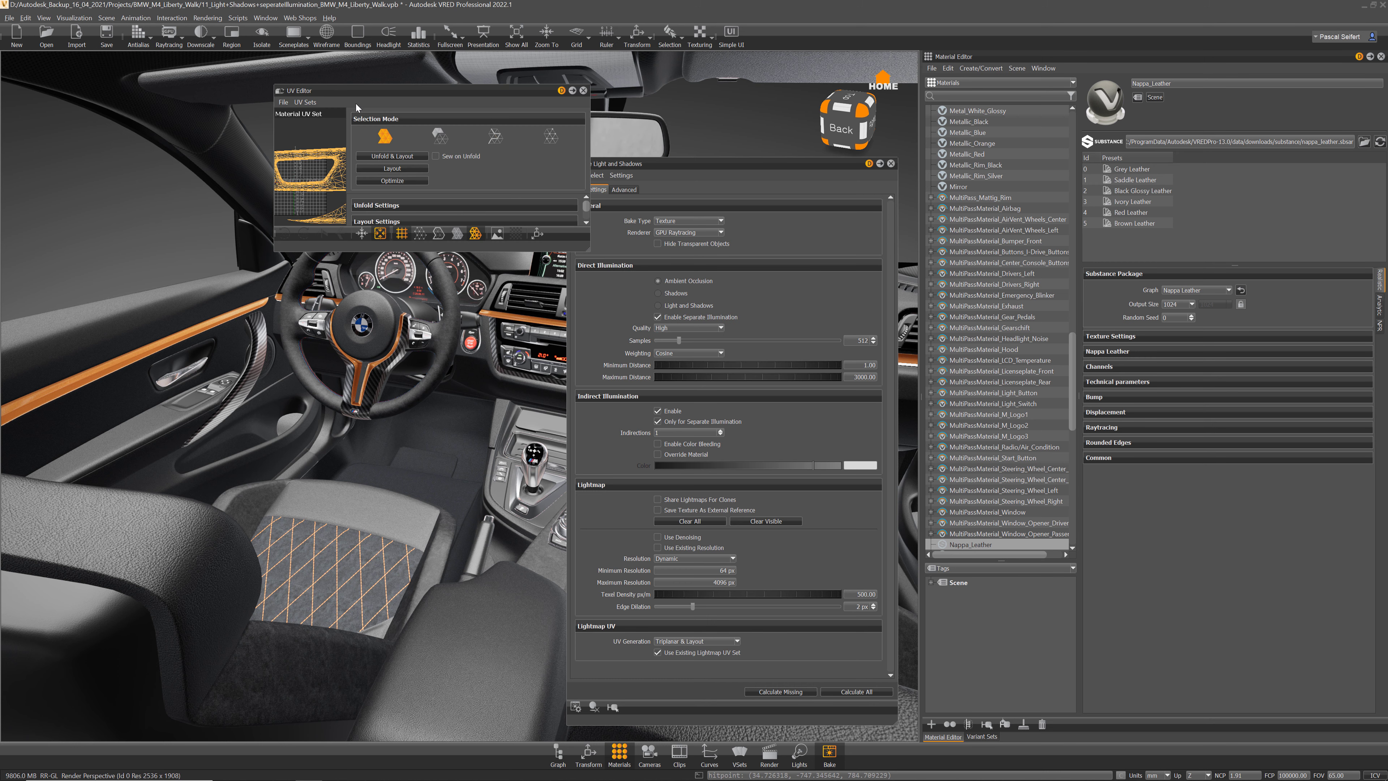
{"action": "left_click_drag", "start_coordinate": [589, 249], "coordinate": [931, 588]}
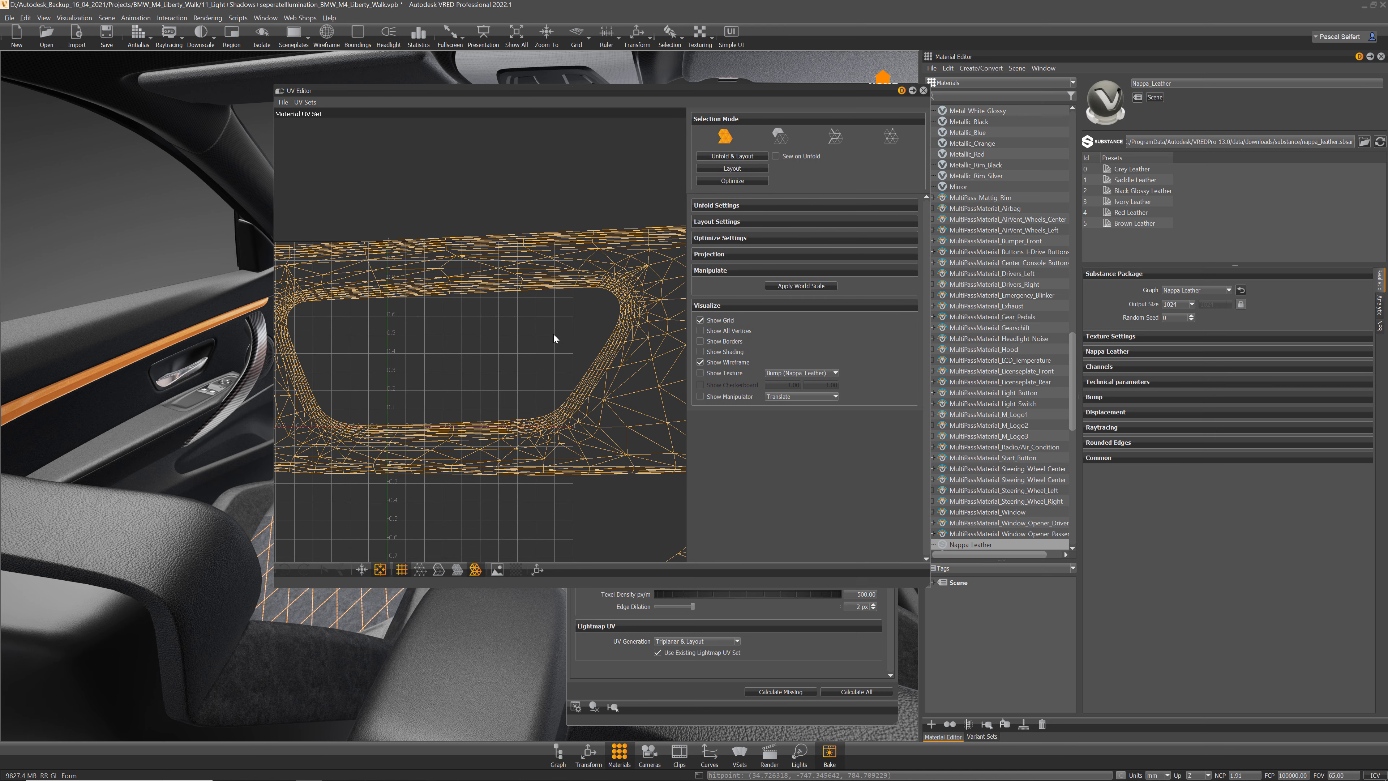
{"action": "scroll", "coordinate": [564, 364], "scroll_direction": "down", "scroll_amount": 2}
{"action": "scroll", "coordinate": [532, 301], "scroll_direction": "down", "scroll_amount": 3}
Step: Switch to the Lightmap UV Set and inspect the armrest and other door-trim parts' UVs
{"action": "left_click", "coordinate": [306, 102]}
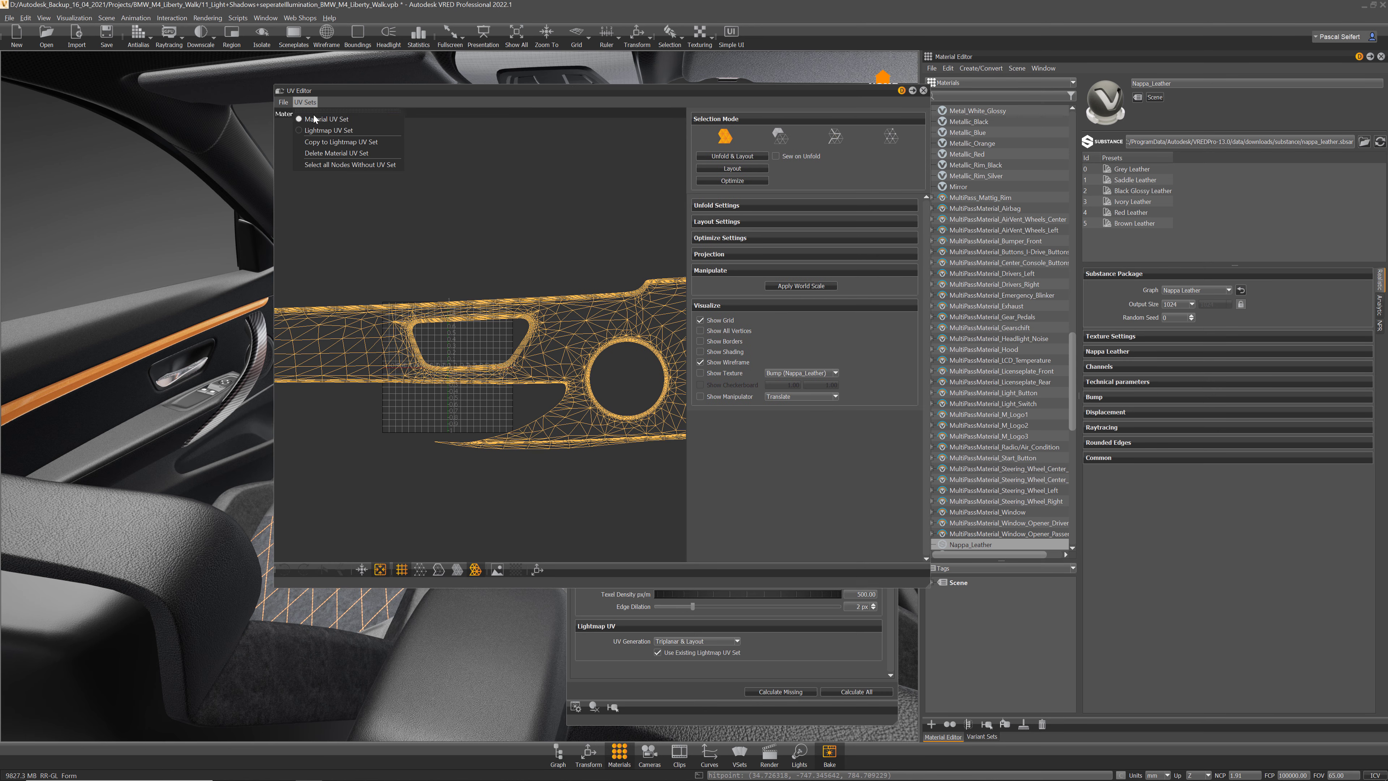
{"action": "left_click", "coordinate": [328, 131]}
{"action": "scroll", "coordinate": [498, 336], "scroll_direction": "up", "scroll_amount": 2}
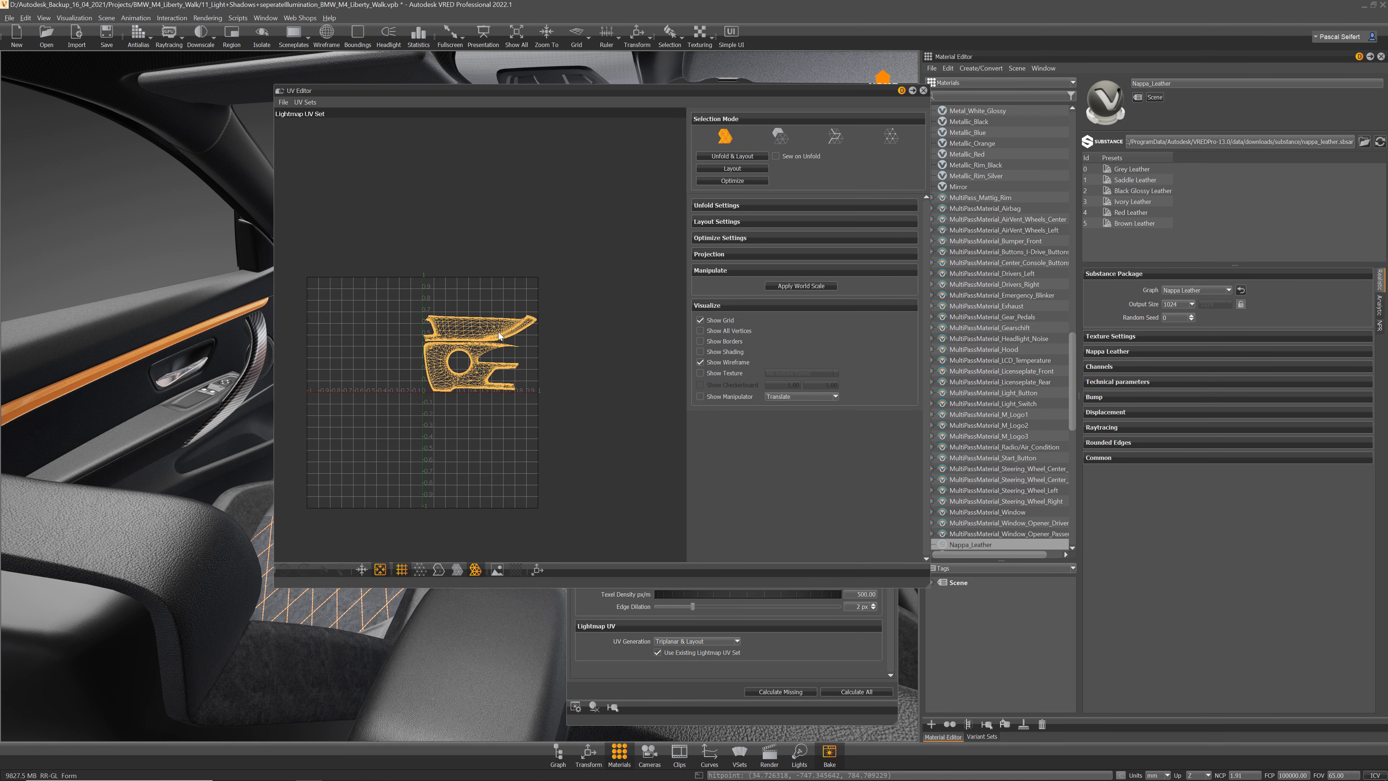
{"action": "key", "text": "w"}
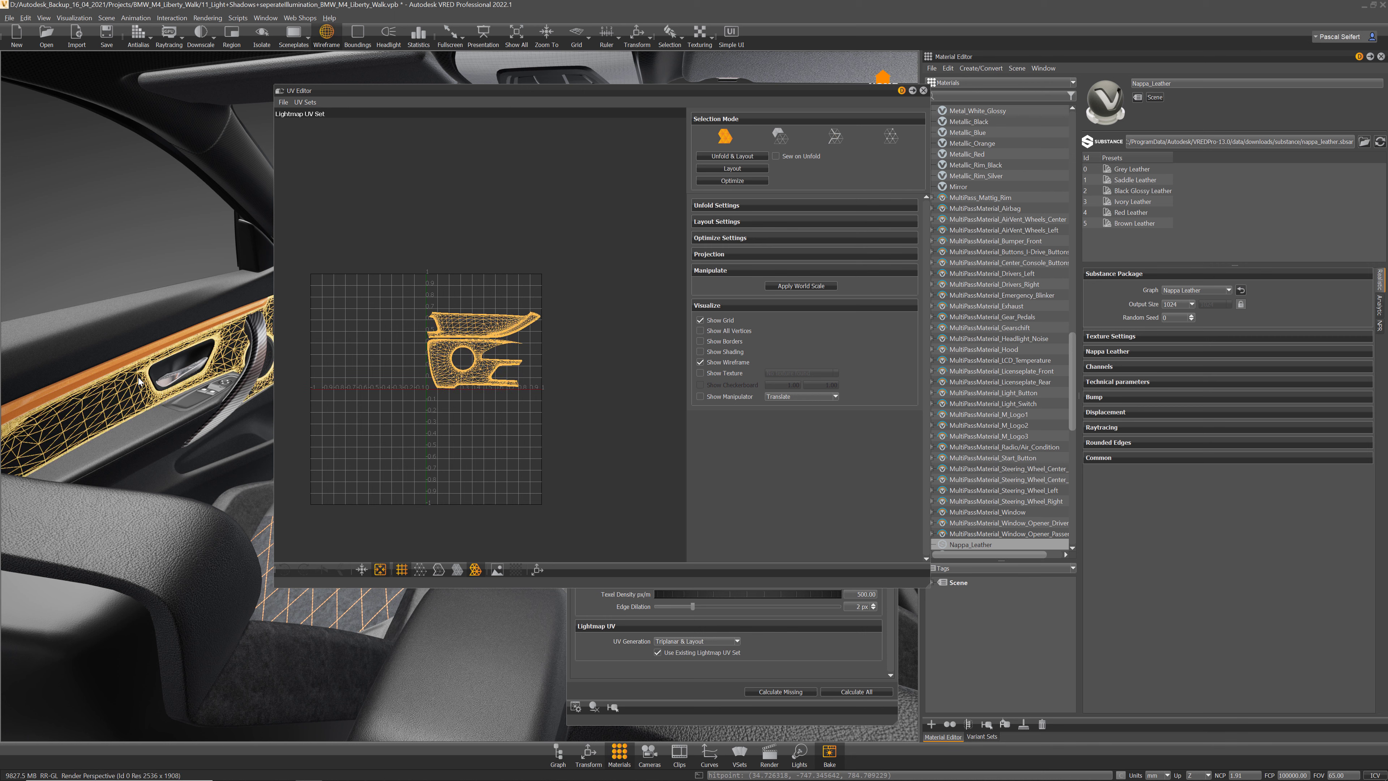
{"action": "scroll", "coordinate": [458, 345], "scroll_direction": "up", "scroll_amount": 1}
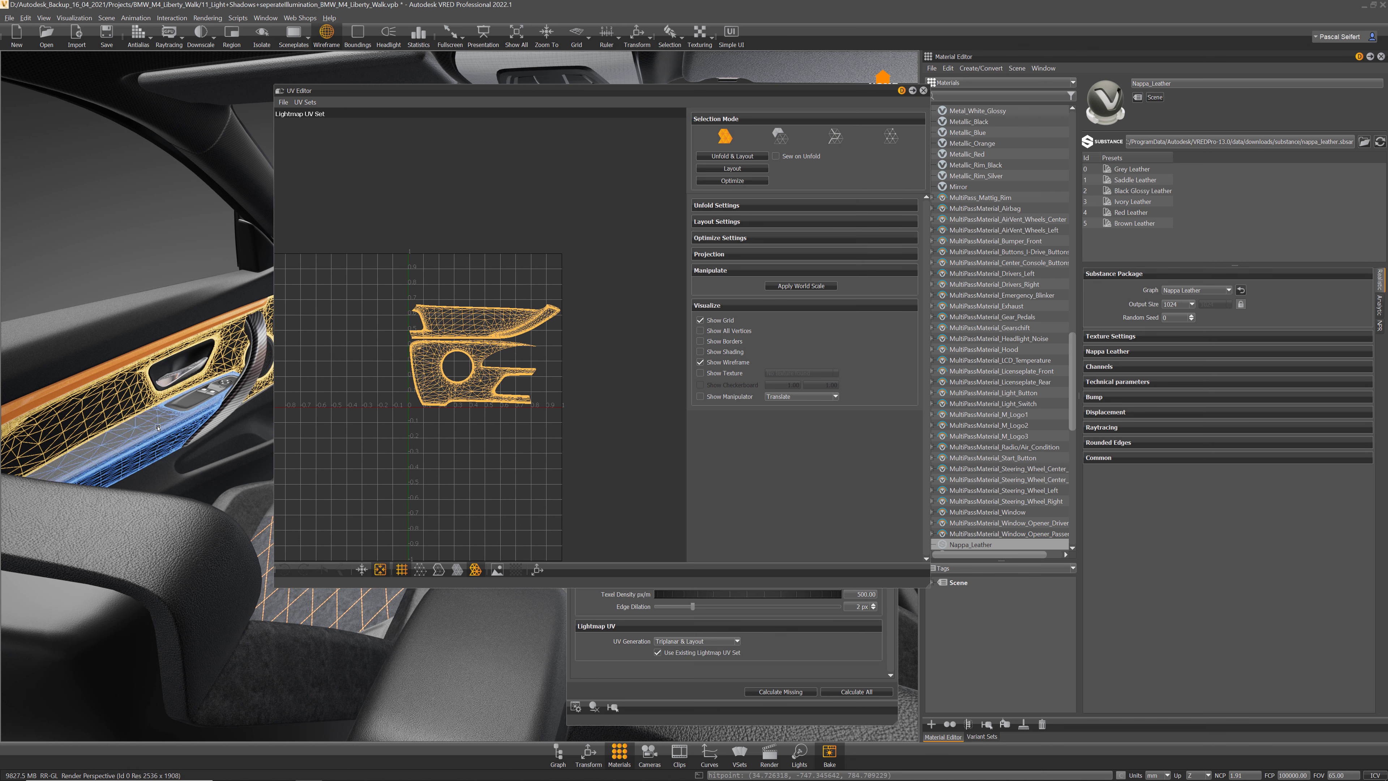
{"action": "left_click", "coordinate": [99, 441], "text": "shift"}
{"action": "left_click", "coordinate": [223, 310]}
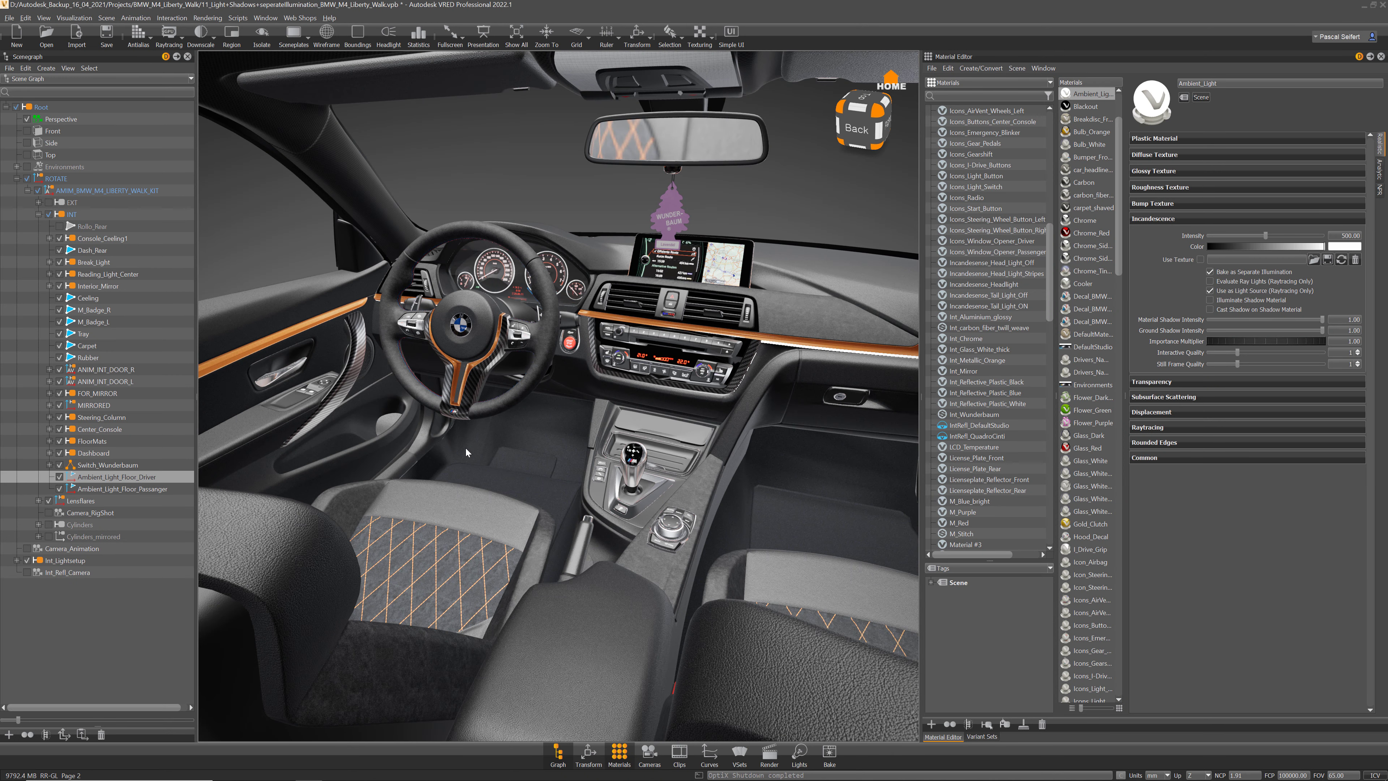
Step: Make Environments and the EXT exterior visible in the Scenegraph and switch to wireframe display
{"action": "left_click", "coordinate": [38, 214]}
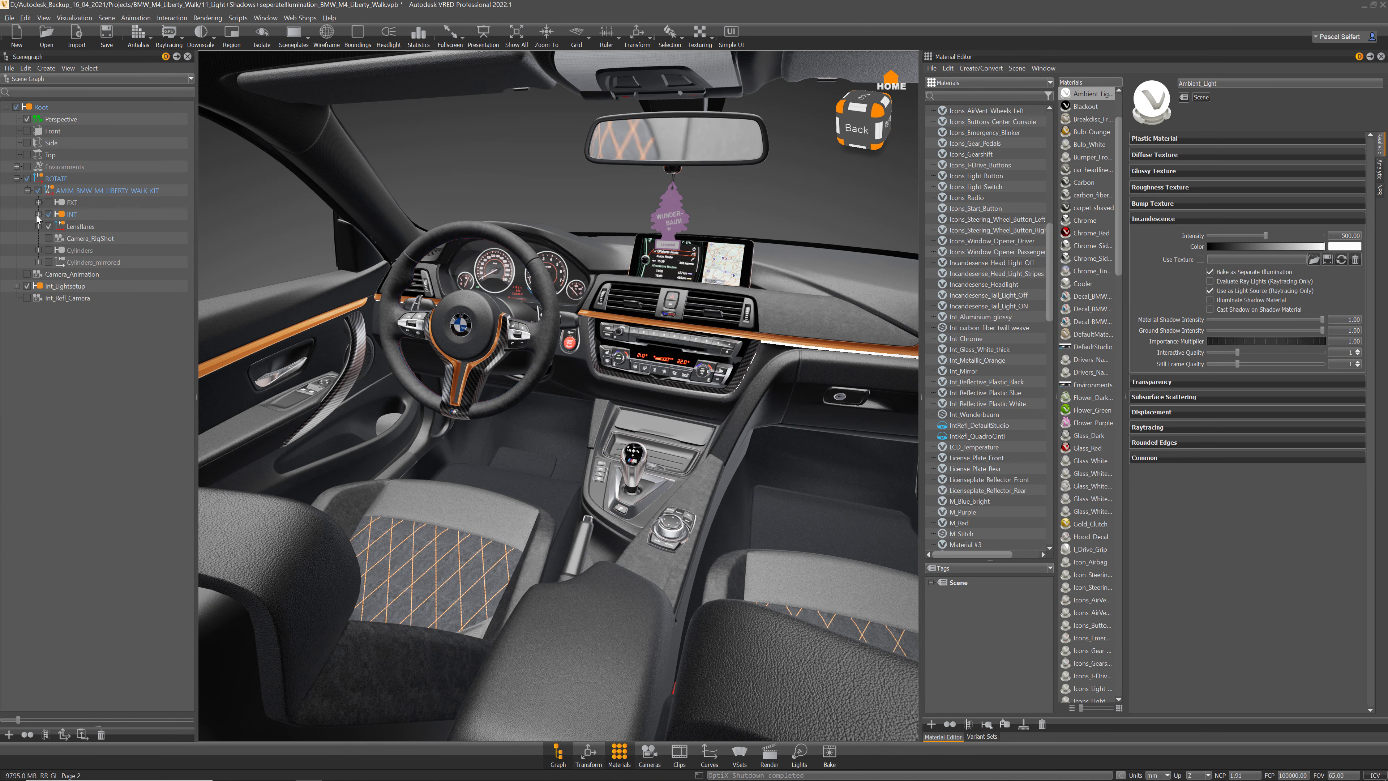
{"action": "left_click", "coordinate": [27, 167]}
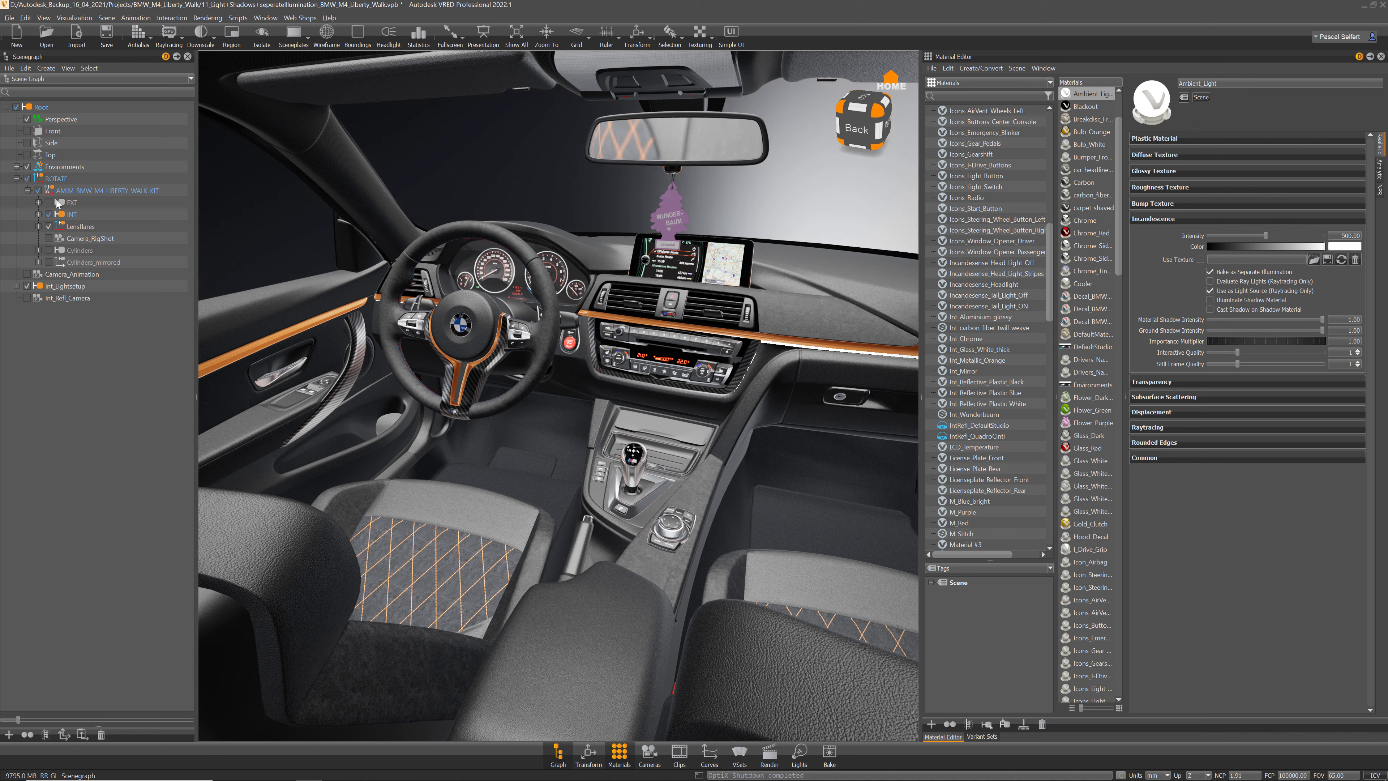
{"action": "left_click", "coordinate": [49, 203]}
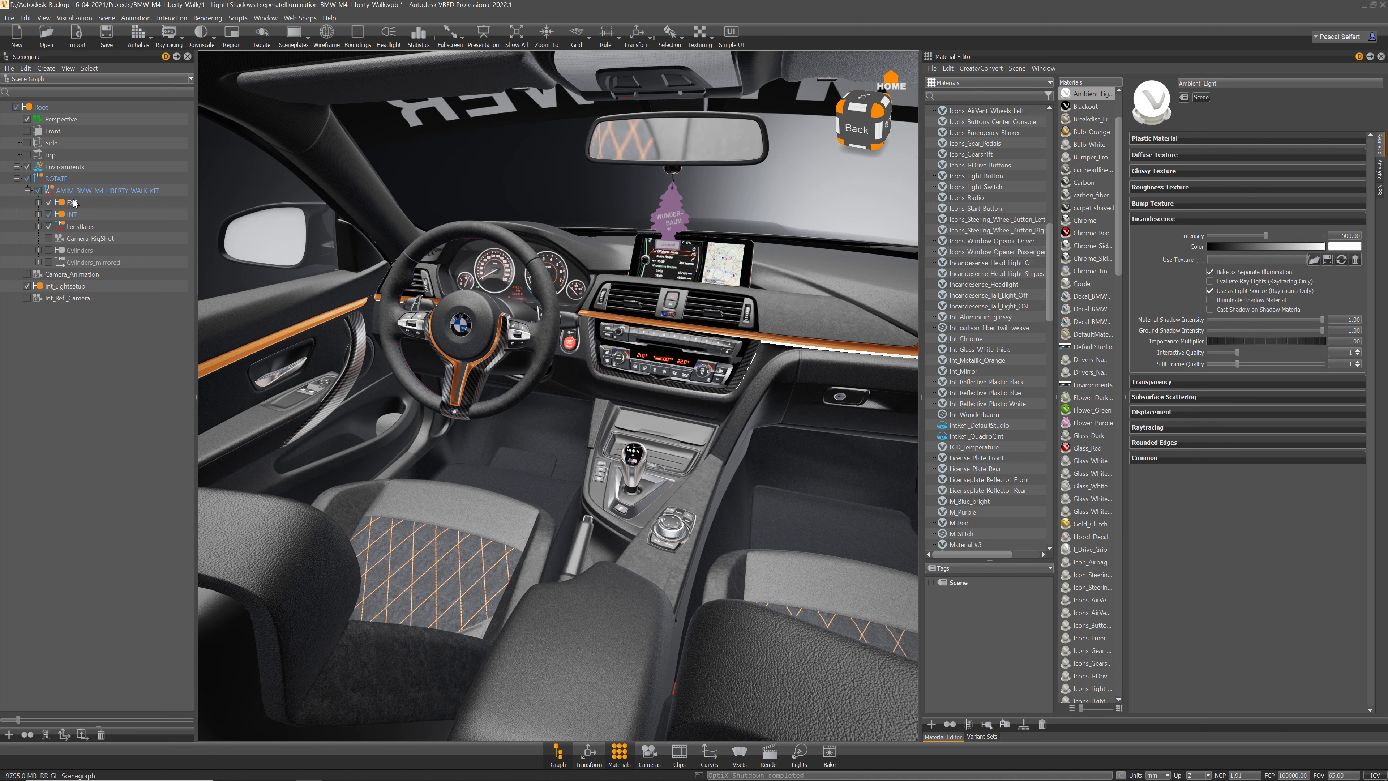
{"action": "left_click", "coordinate": [75, 216]}
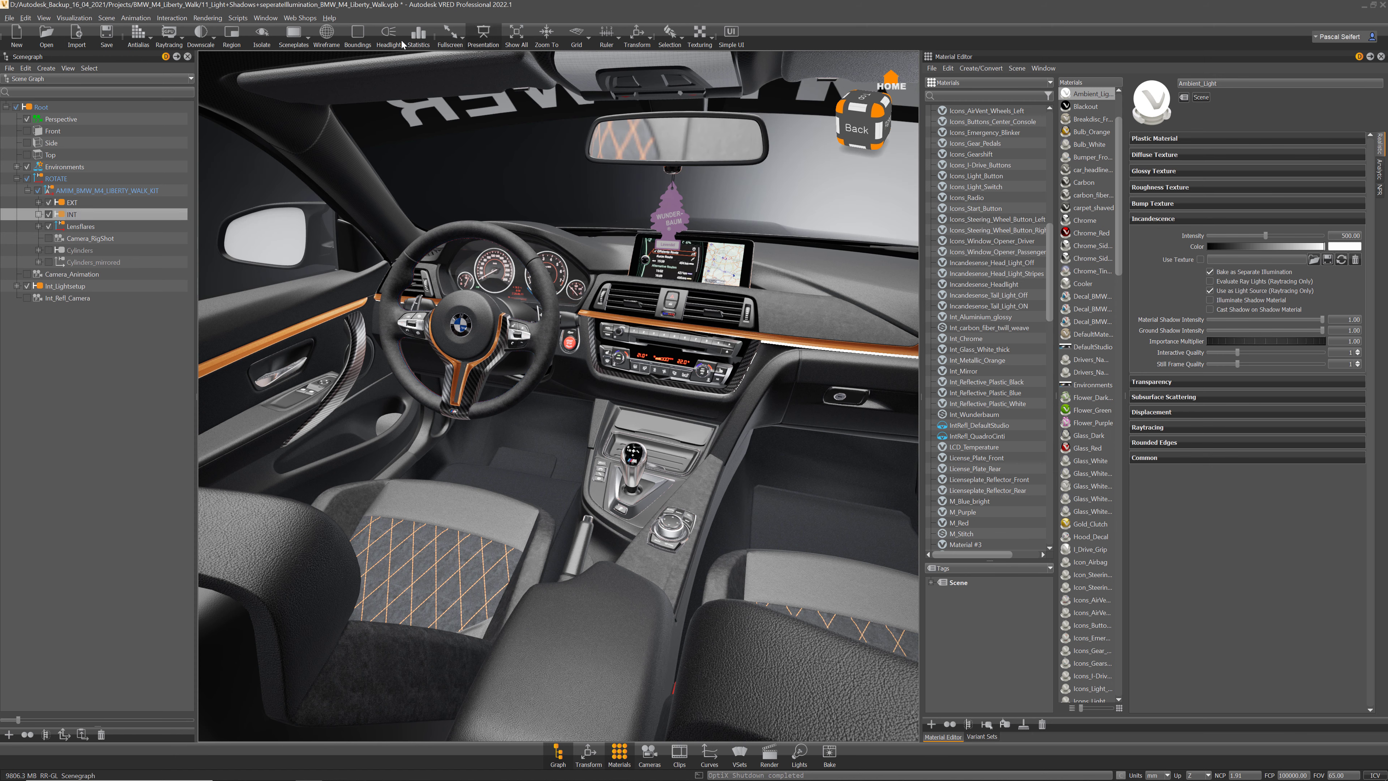
{"action": "left_click", "coordinate": [327, 34]}
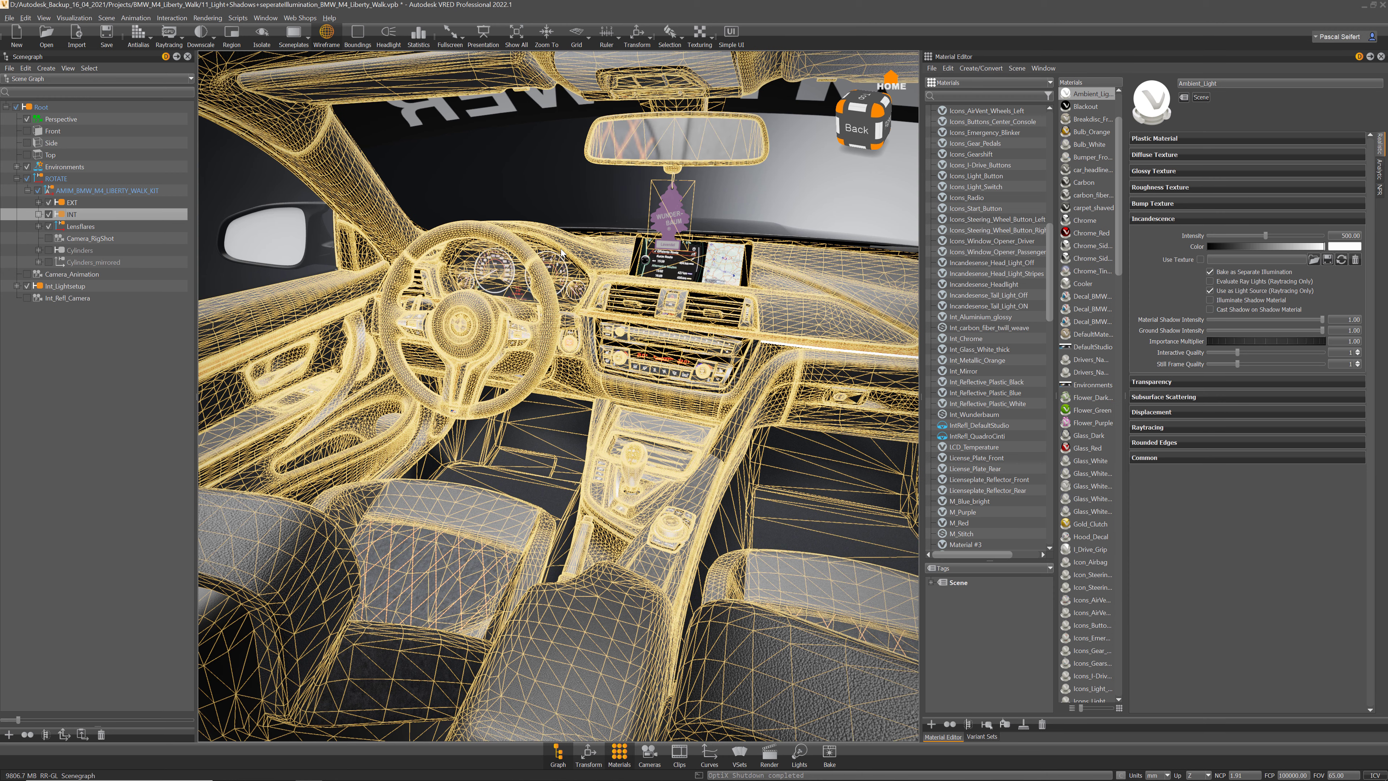
Step: Close the Material Editor to reveal Variant Sets and reopen Bake Light and Shadows
{"action": "left_click", "coordinate": [1047, 70]}
{"action": "left_click", "coordinate": [1060, 92]}
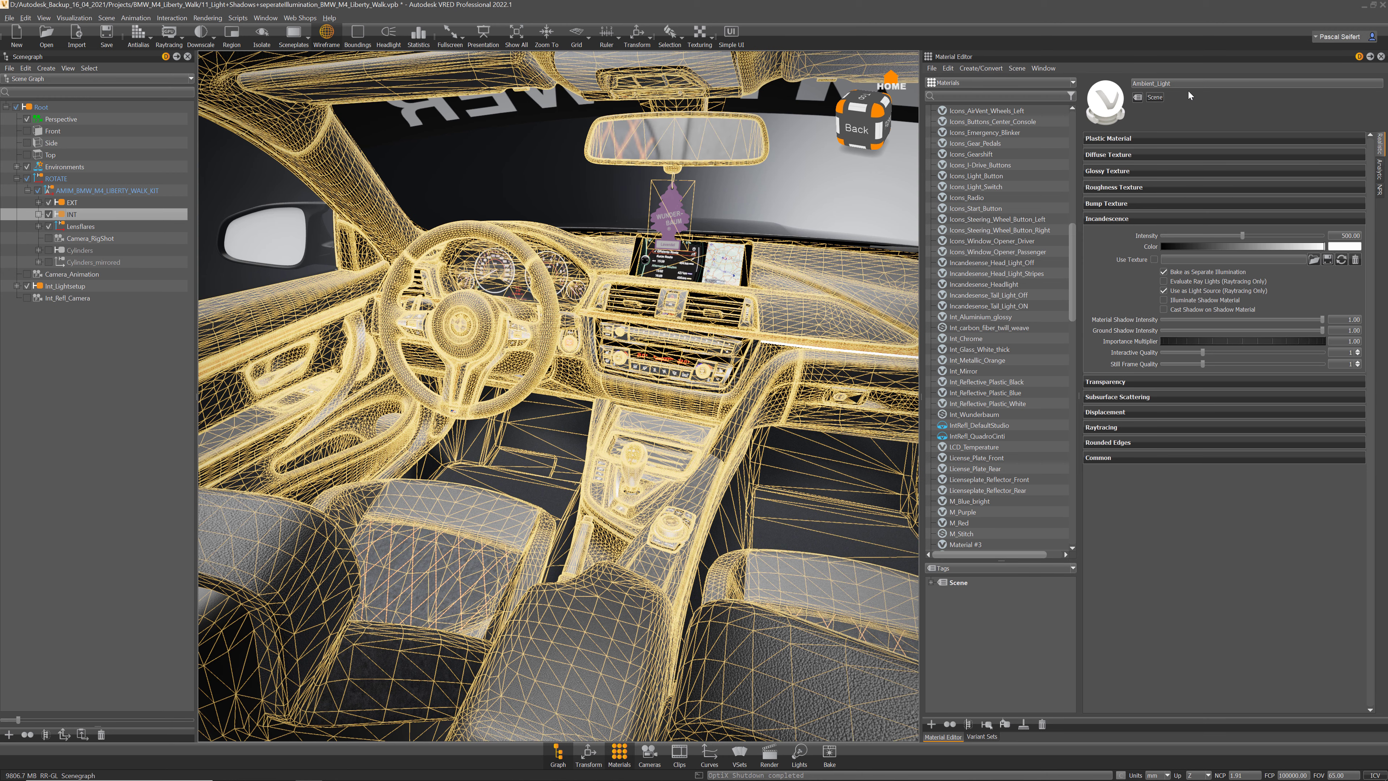
{"action": "left_click", "coordinate": [1381, 57]}
{"action": "left_click", "coordinate": [74, 17]}
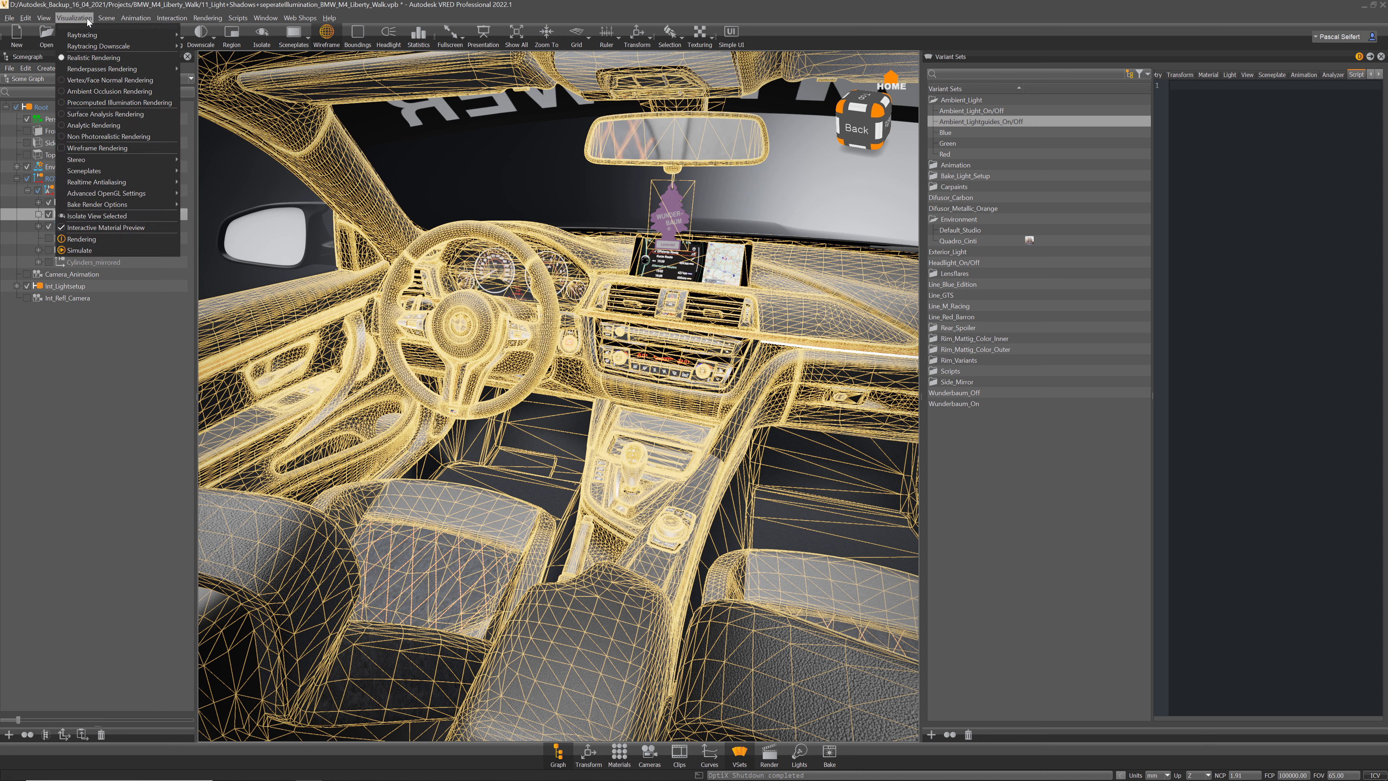
{"action": "mouse_move", "coordinate": [87, 36]}
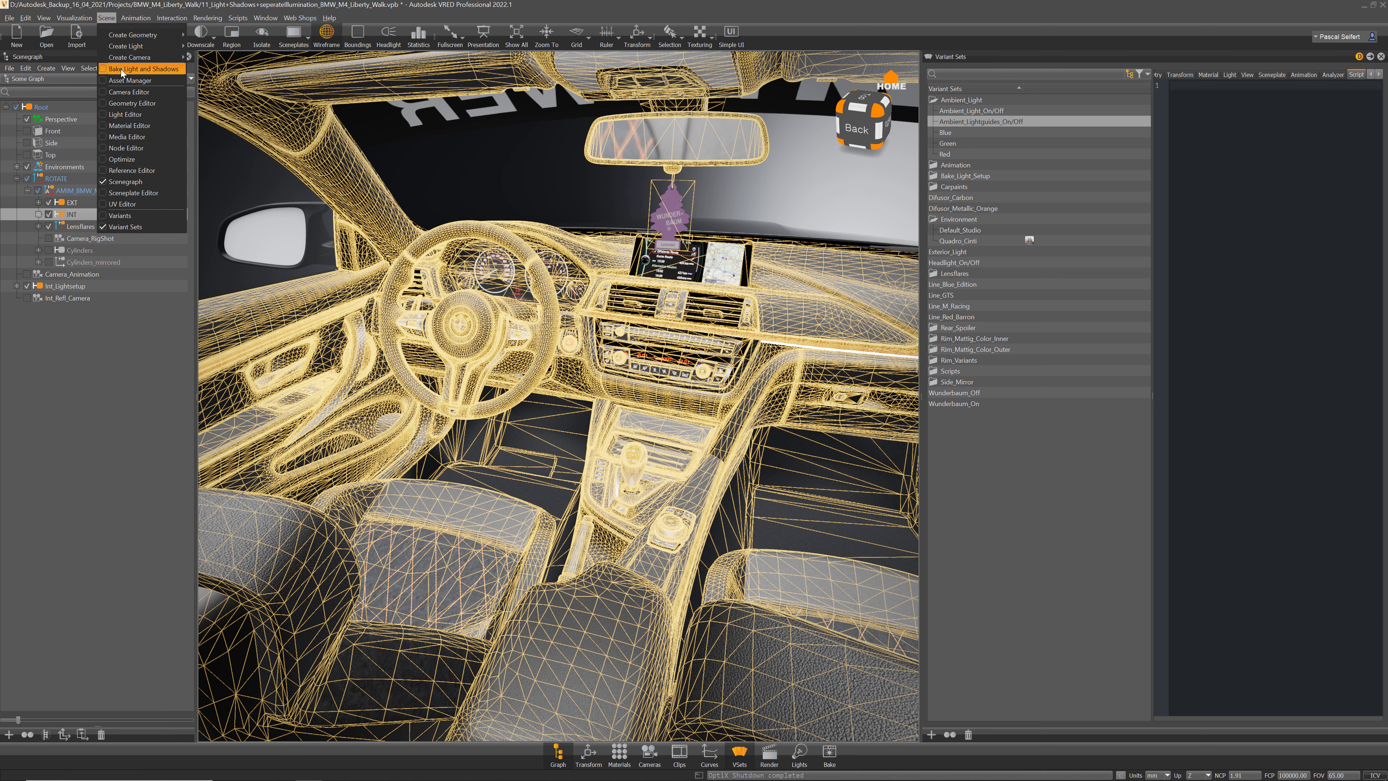
{"action": "left_click", "coordinate": [122, 70]}
Step: With wireframe off, run Calculate All to bake all 670 lightmaps, then close the bake dialog
{"action": "mouse_move", "coordinate": [663, 164]}
{"action": "left_mouse_down"}
{"action": "mouse_move", "coordinate": [696, 154]}
{"action": "mouse_move", "coordinate": [650, 95]}
{"action": "left_mouse_up"}
{"action": "left_click", "coordinate": [328, 38]}
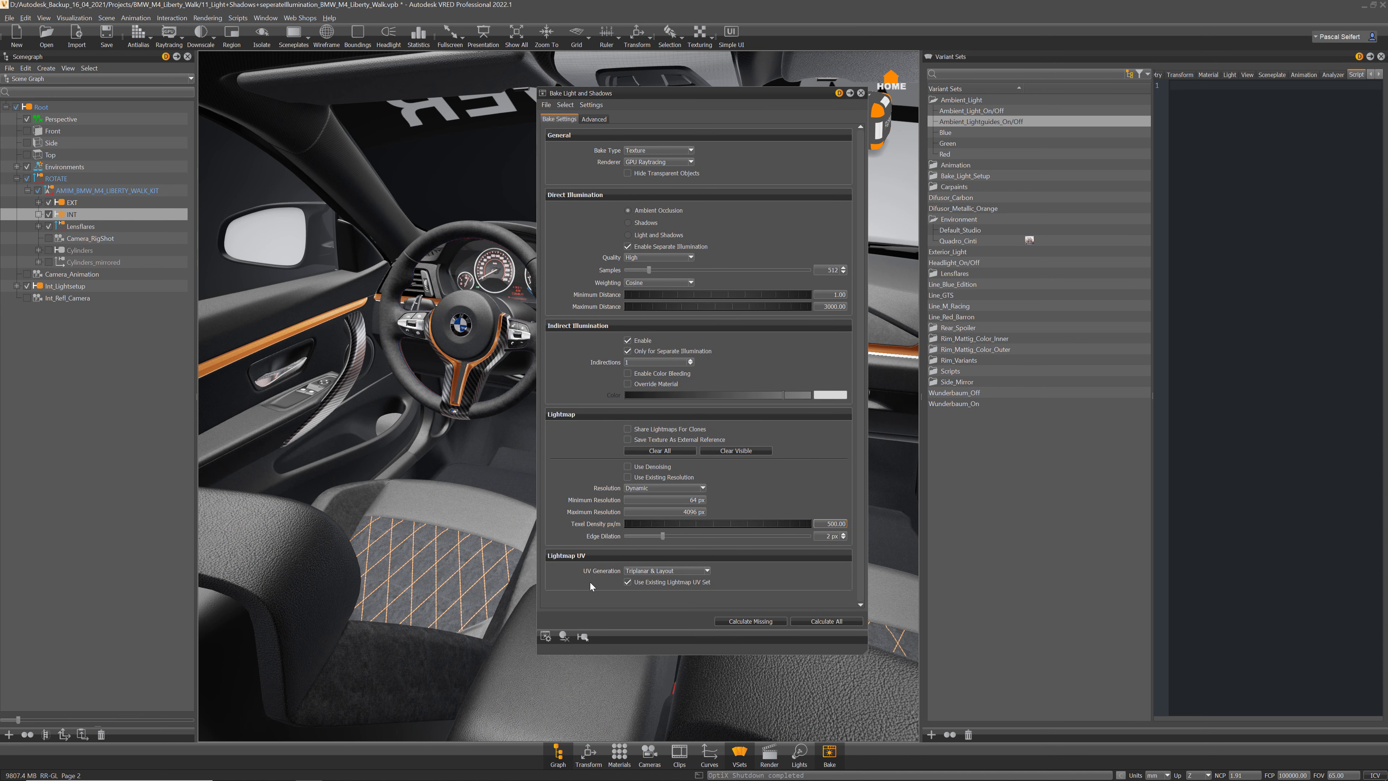
{"action": "left_click", "coordinate": [327, 34]}
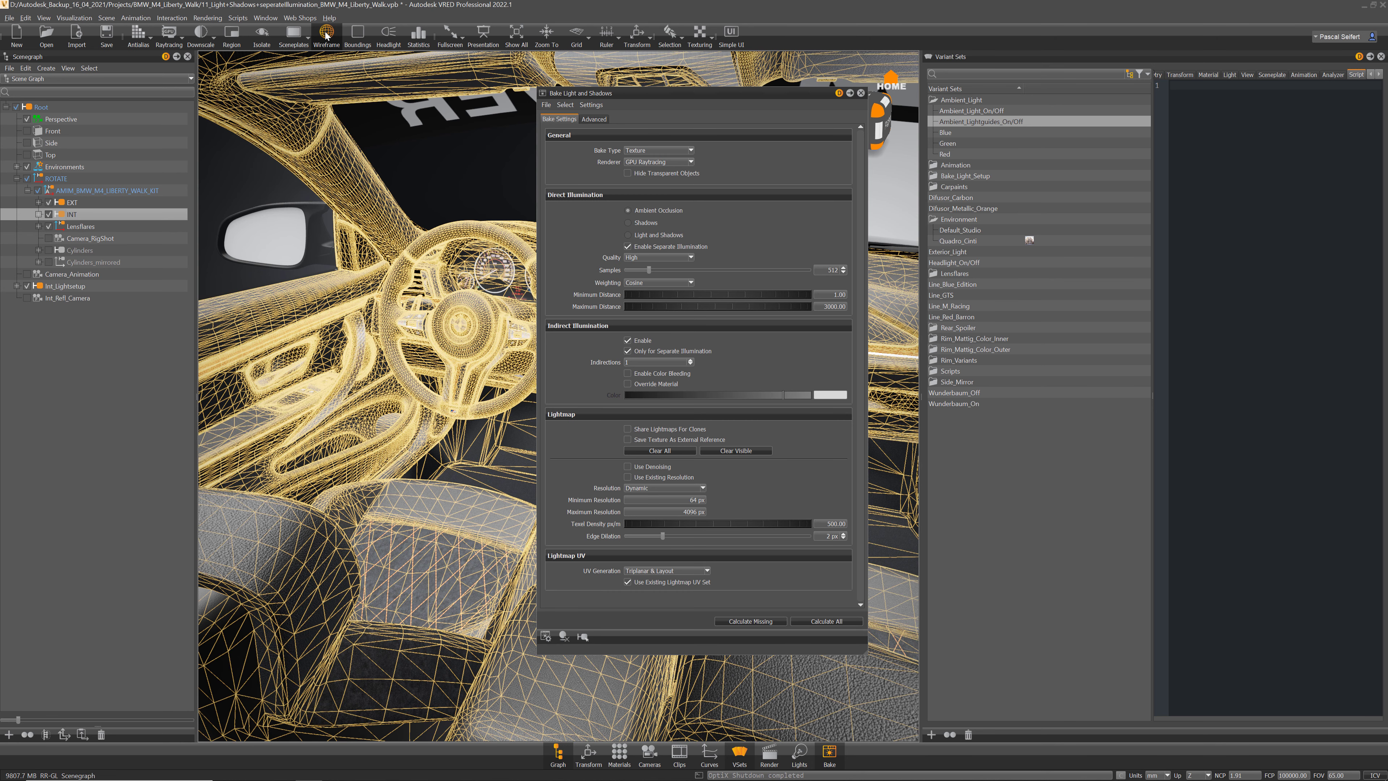
{"action": "left_click", "coordinate": [327, 35]}
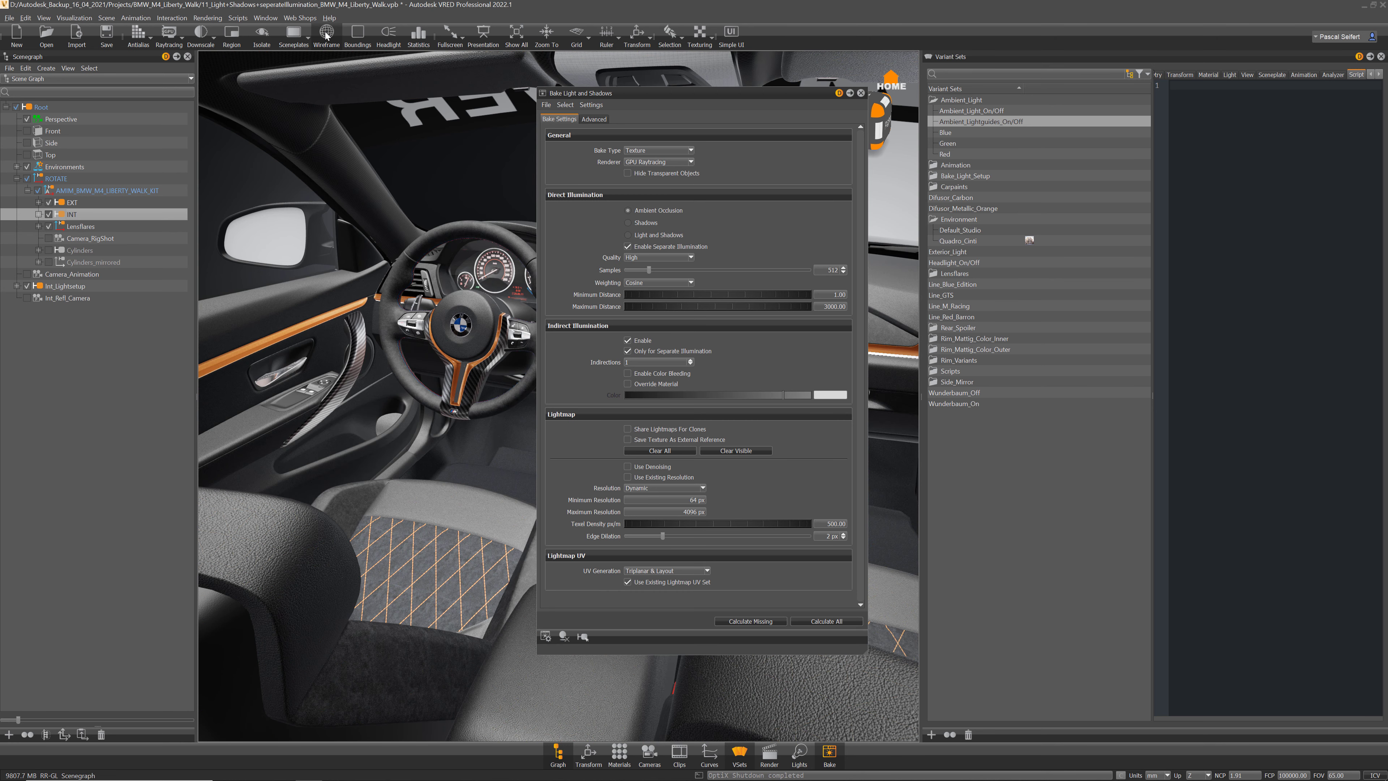
{"action": "left_click", "coordinate": [840, 623]}
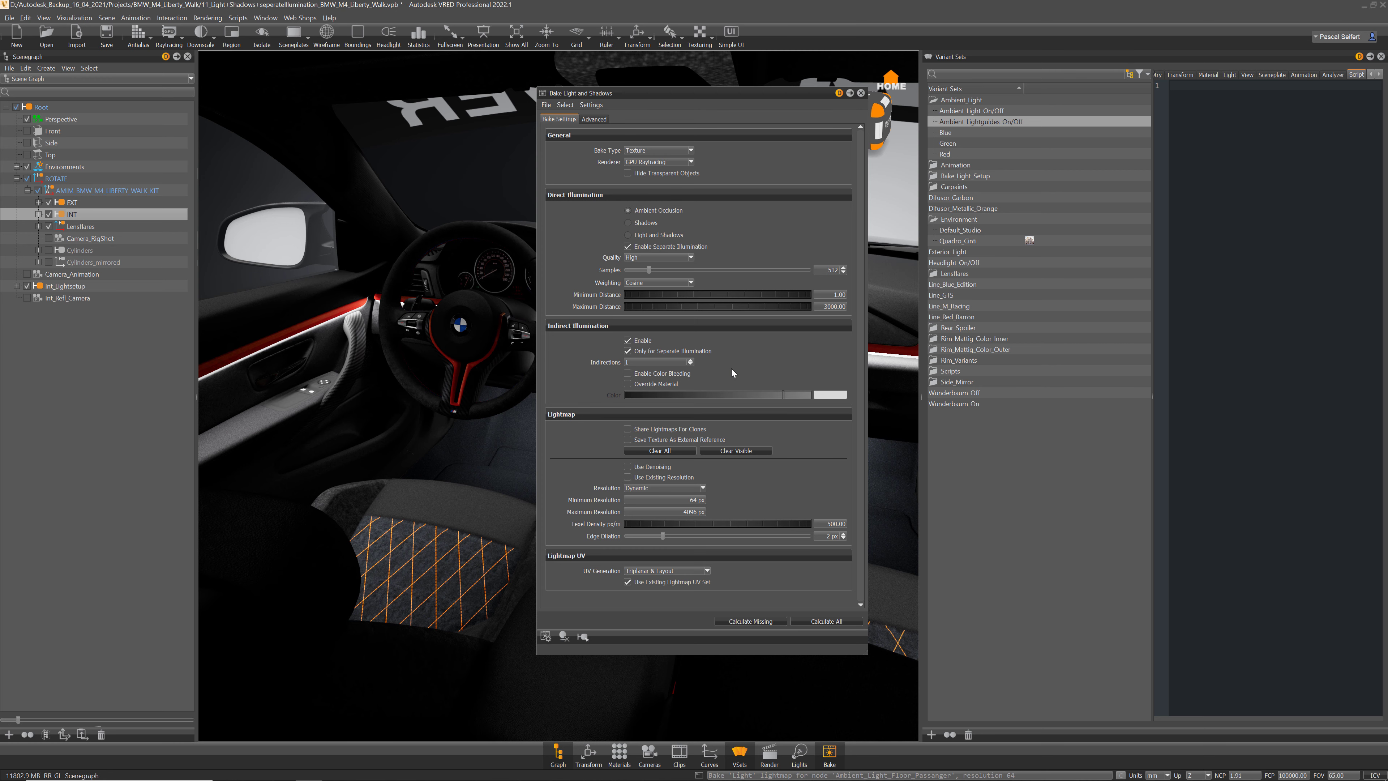
{"action": "left_click", "coordinate": [860, 94]}
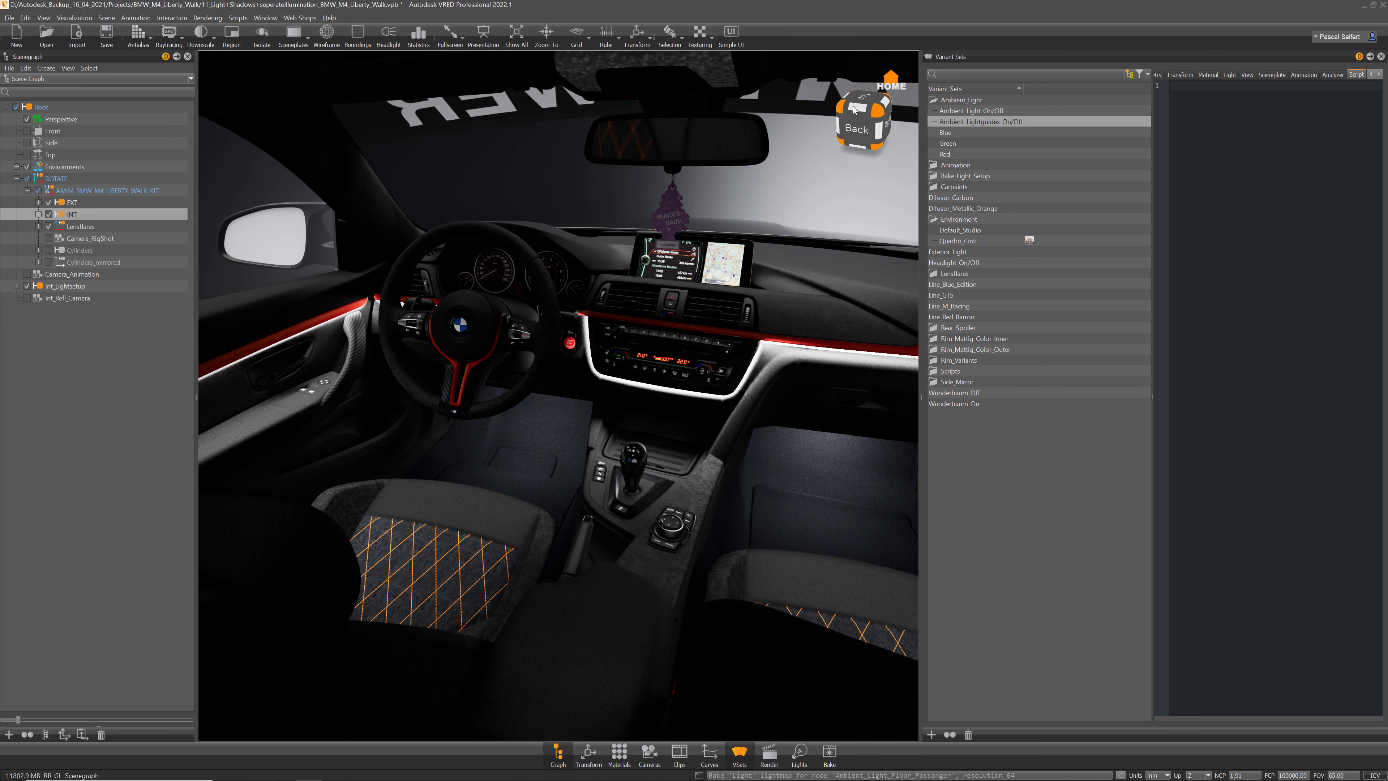
Step: Switch the viewport to Ambient Occlusion rendering and inspect the steering wheel and door panel
{"action": "left_click_drag", "start_coordinate": [741, 409], "coordinate": [699, 358]}
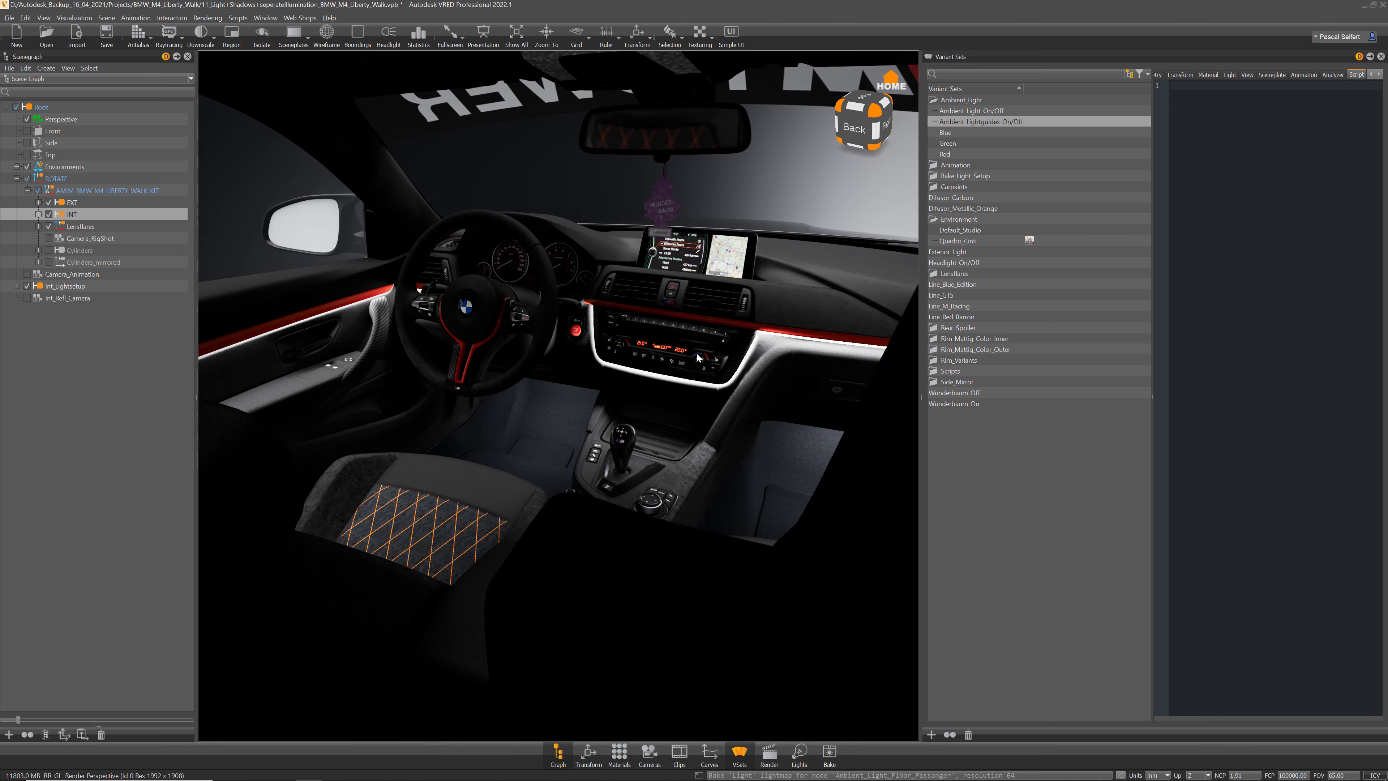
{"action": "scroll", "coordinate": [701, 366], "scroll_direction": "up", "scroll_amount": 2}
{"action": "scroll", "coordinate": [700, 370], "scroll_direction": "down", "scroll_amount": 3}
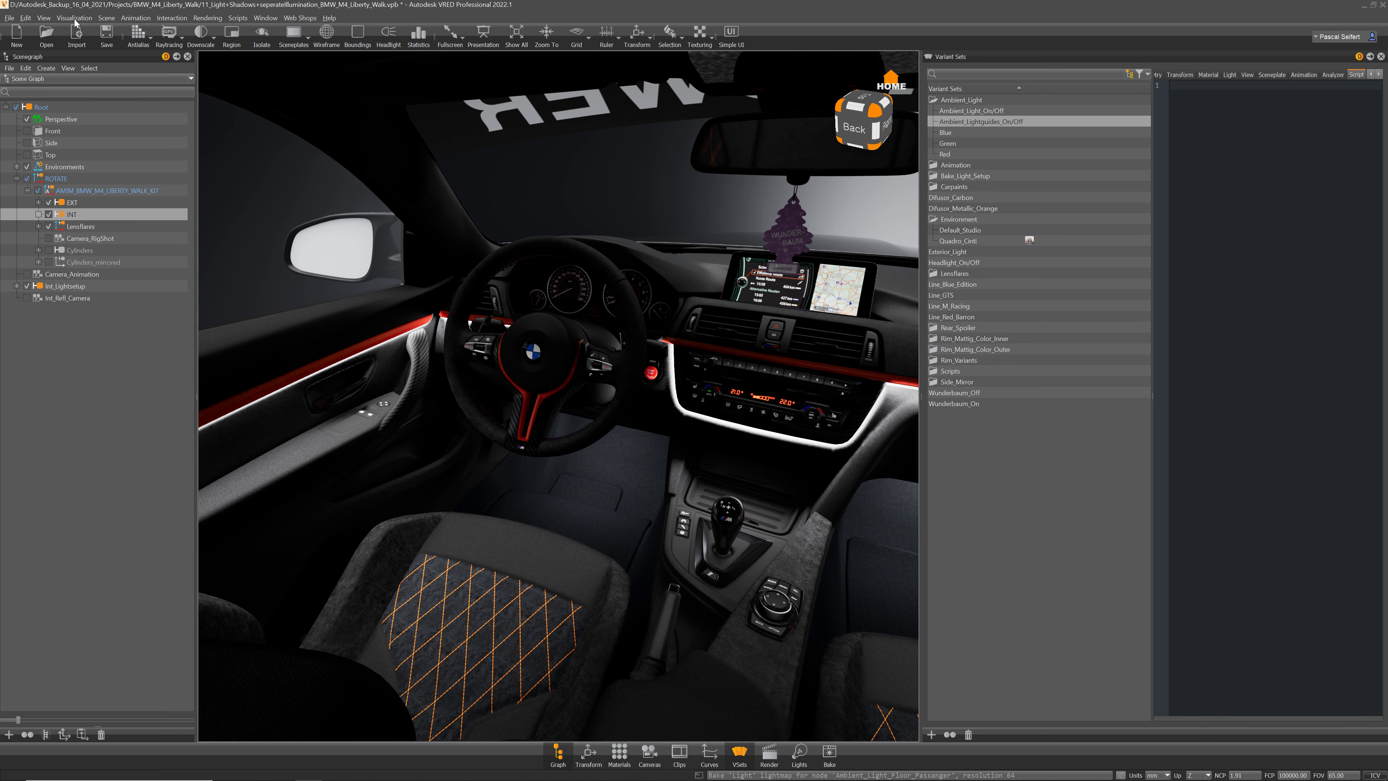
{"action": "left_click", "coordinate": [76, 18]}
{"action": "left_click", "coordinate": [95, 91]}
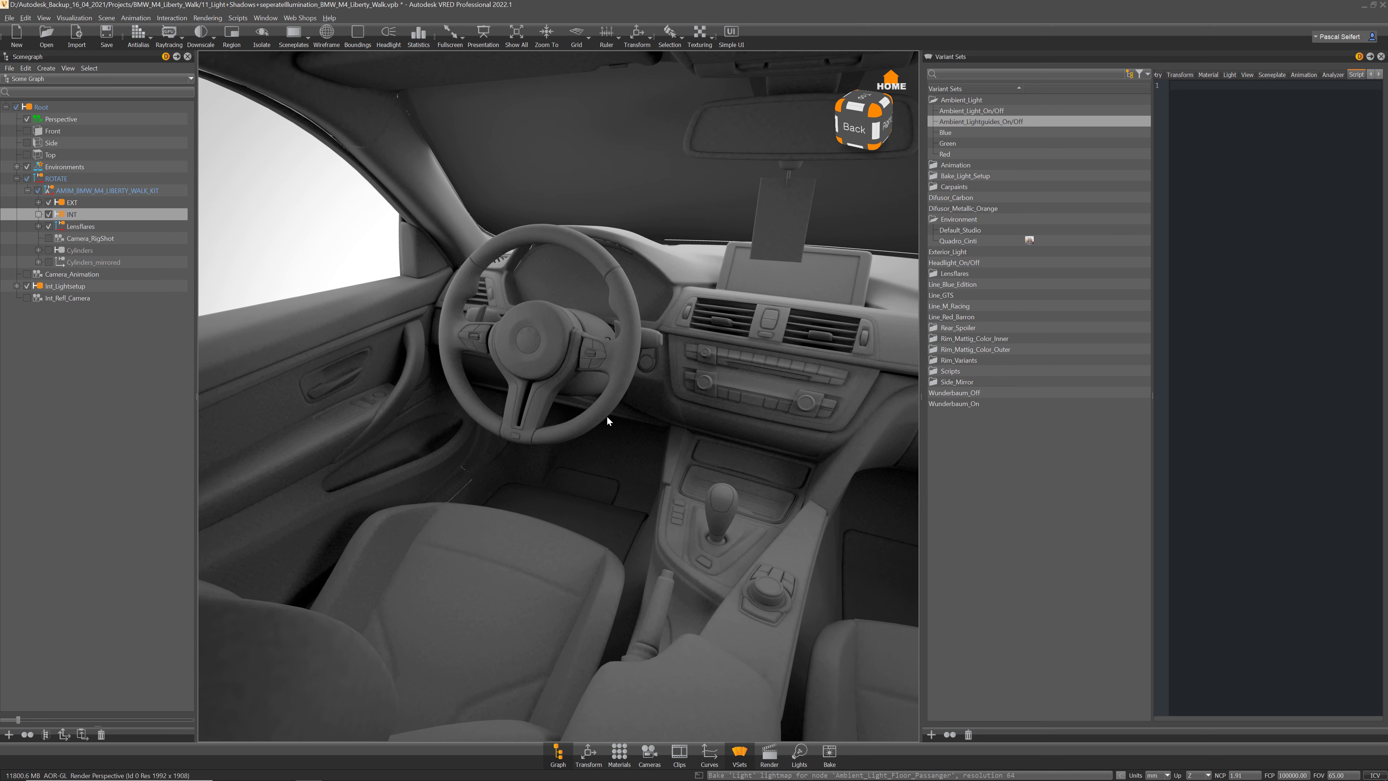
{"action": "scroll", "coordinate": [526, 395], "scroll_direction": "up", "scroll_amount": 3}
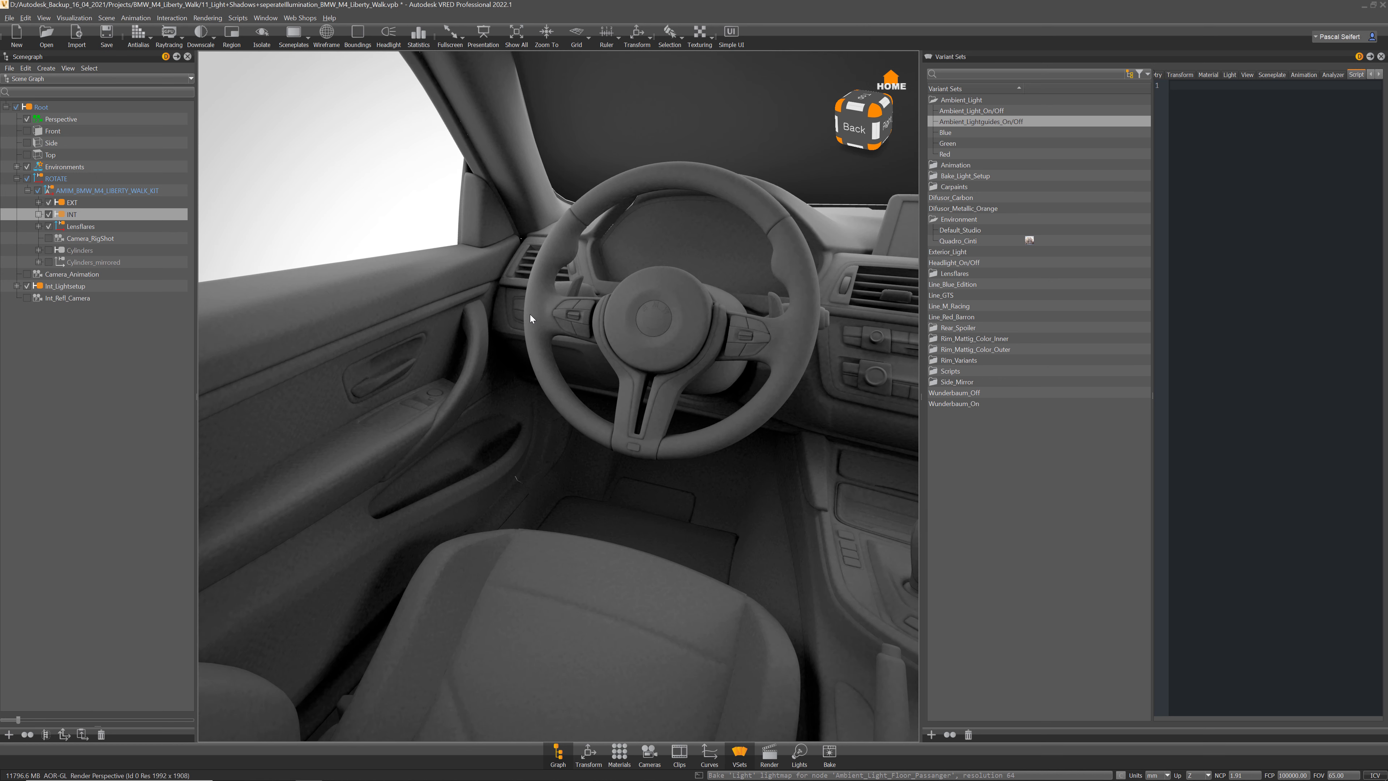
{"action": "right_click_drag", "start_coordinate": [530, 315], "coordinate": [550, 392]}
{"action": "middle_click_drag", "start_coordinate": [550, 392], "coordinate": [565, 307]}
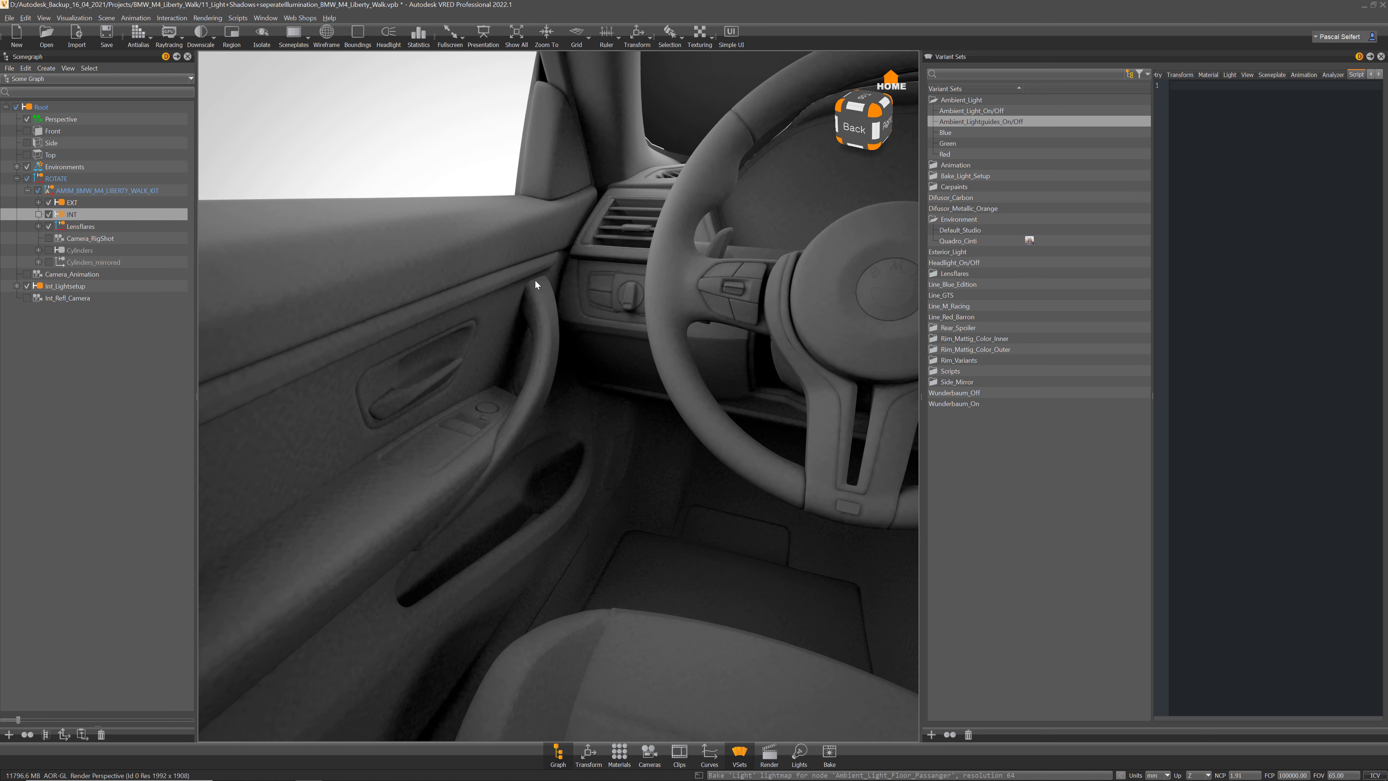
{"action": "left_click_drag", "start_coordinate": [568, 382], "coordinate": [500, 398]}
{"action": "left_click_drag", "start_coordinate": [587, 397], "coordinate": [607, 385]}
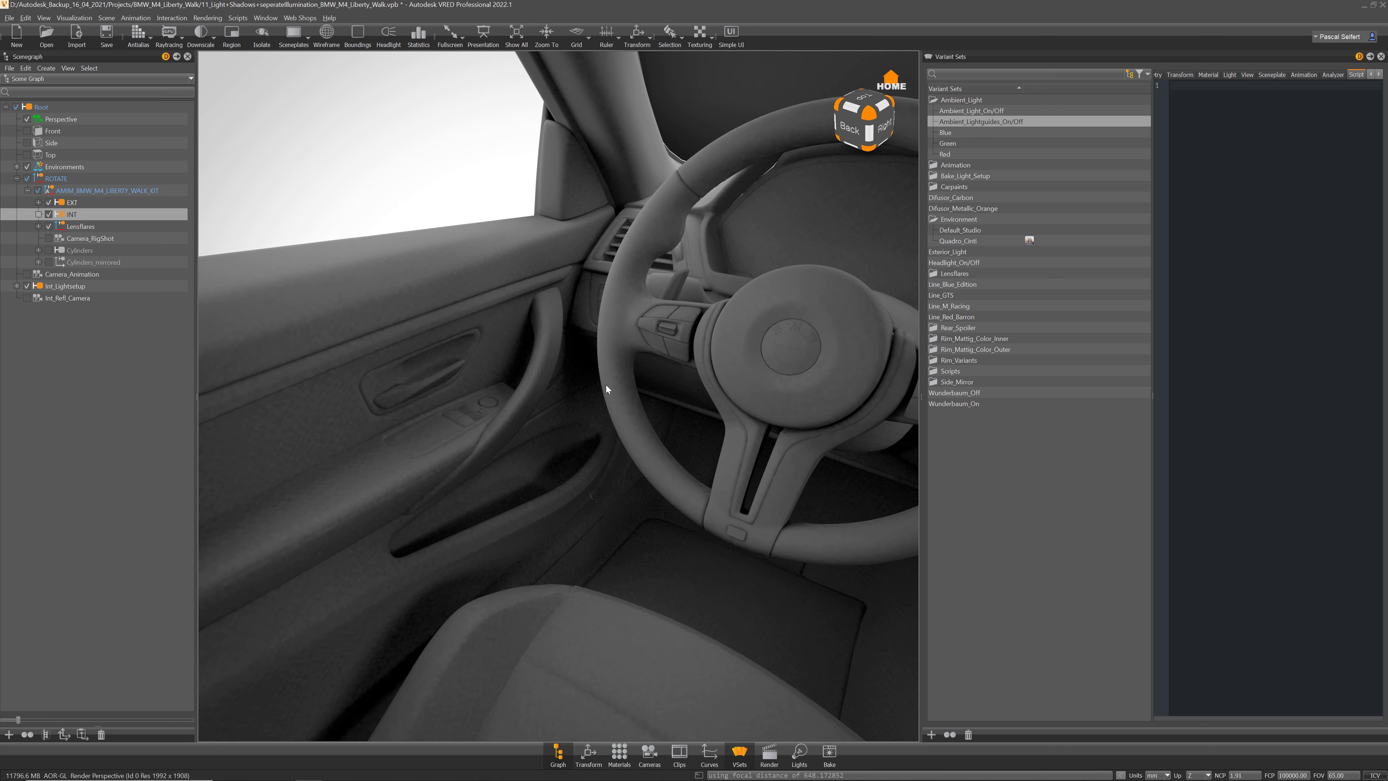
Step: Switch to Precomputed Illumination rendering and pull back to view the centre console and interior
{"action": "left_click", "coordinate": [75, 18]}
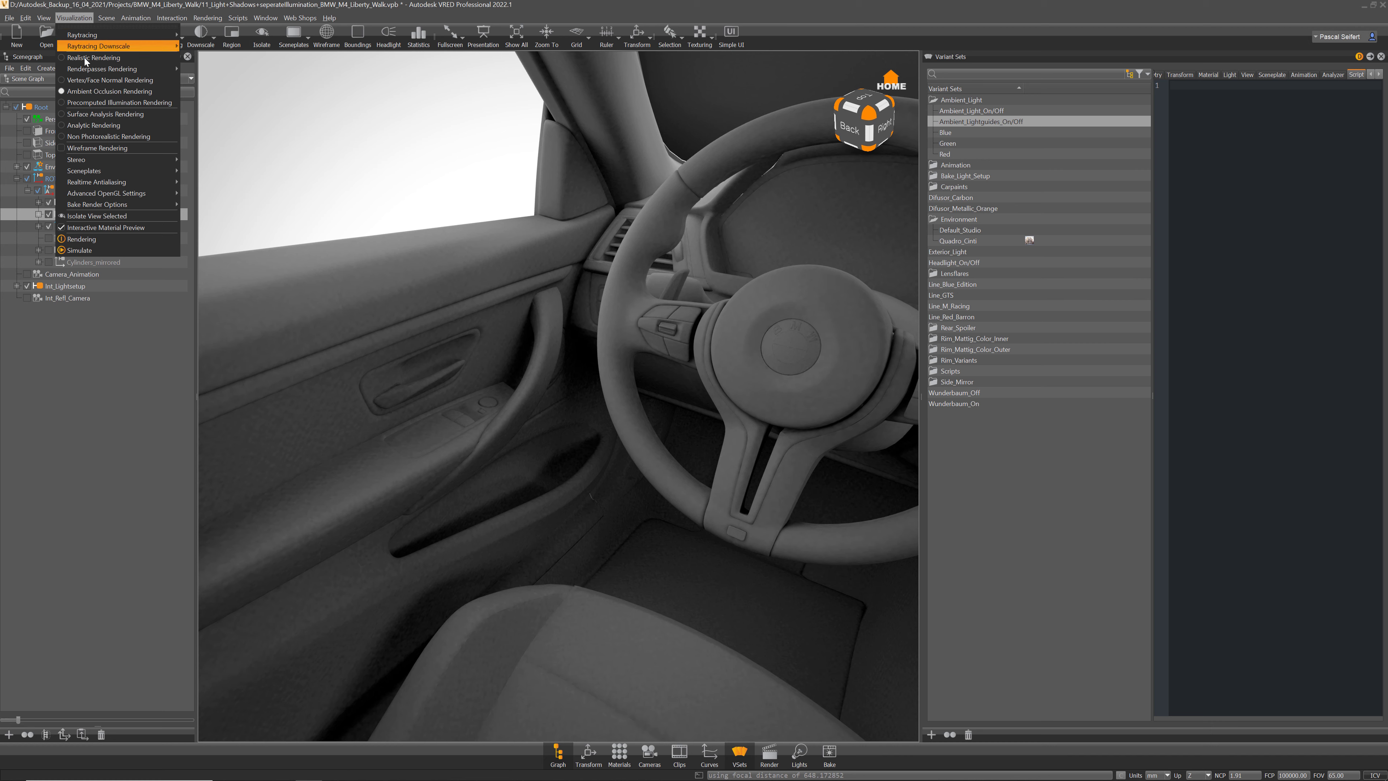
{"action": "left_click", "coordinate": [89, 105]}
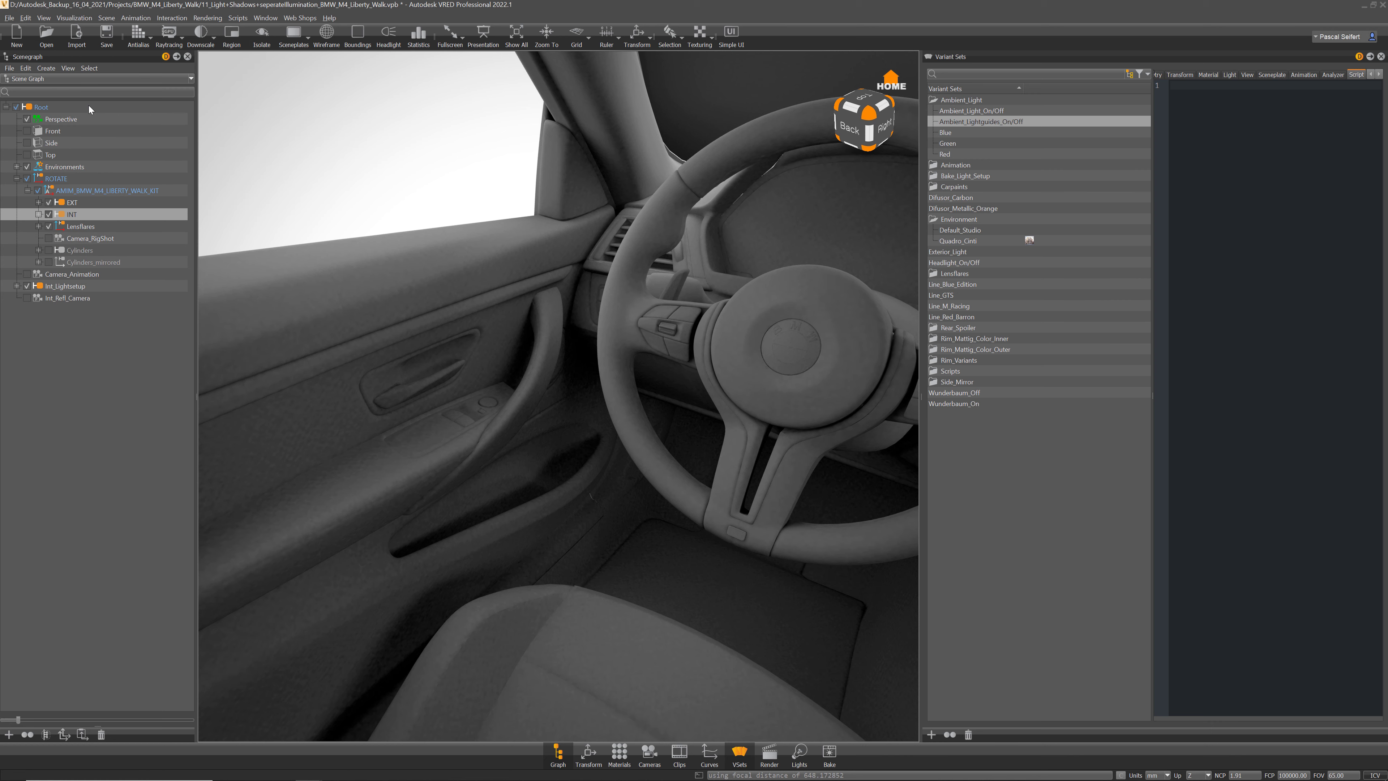
{"action": "right_click_drag", "start_coordinate": [702, 469], "coordinate": [760, 444]}
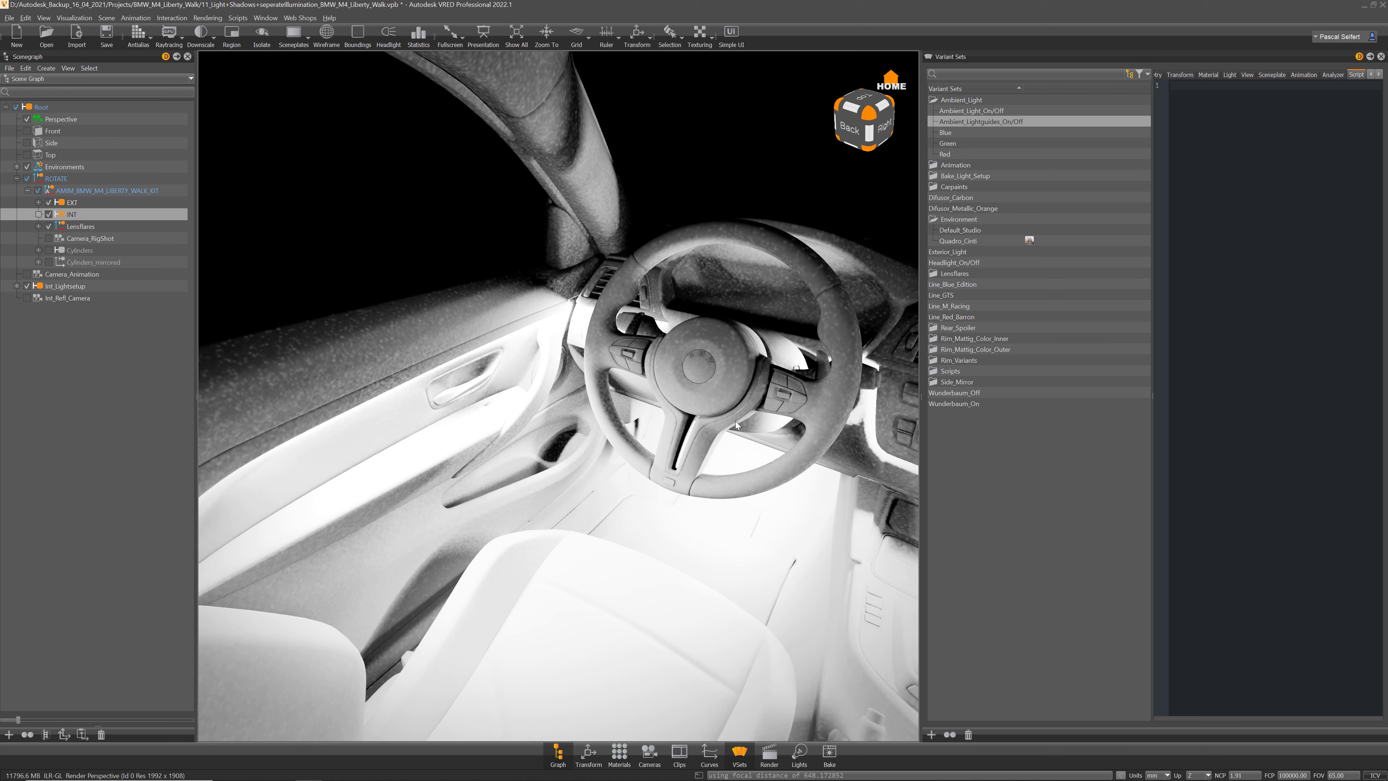
{"action": "middle_click_drag", "start_coordinate": [760, 443], "coordinate": [514, 376]}
{"action": "right_click_drag", "start_coordinate": [793, 553], "coordinate": [777, 495]}
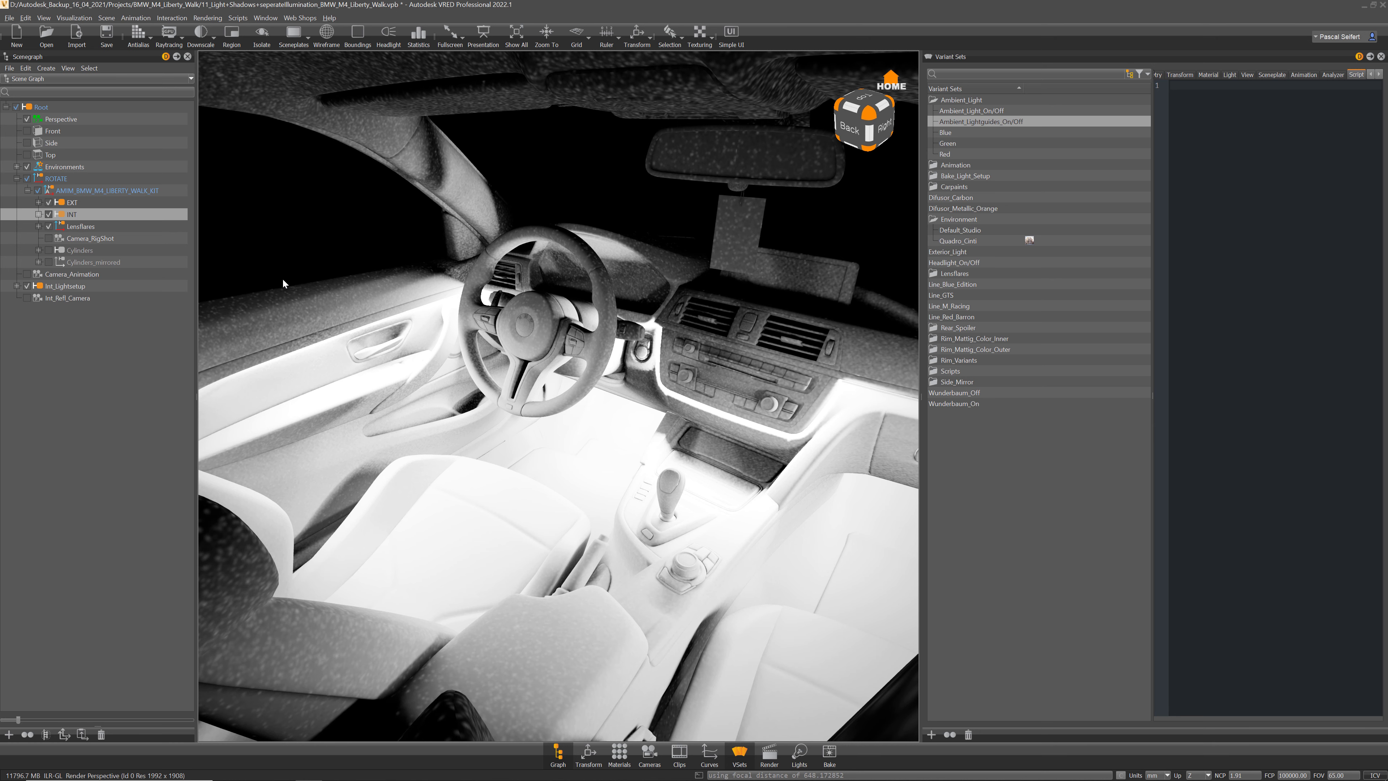
{"action": "left_click", "coordinate": [78, 21]}
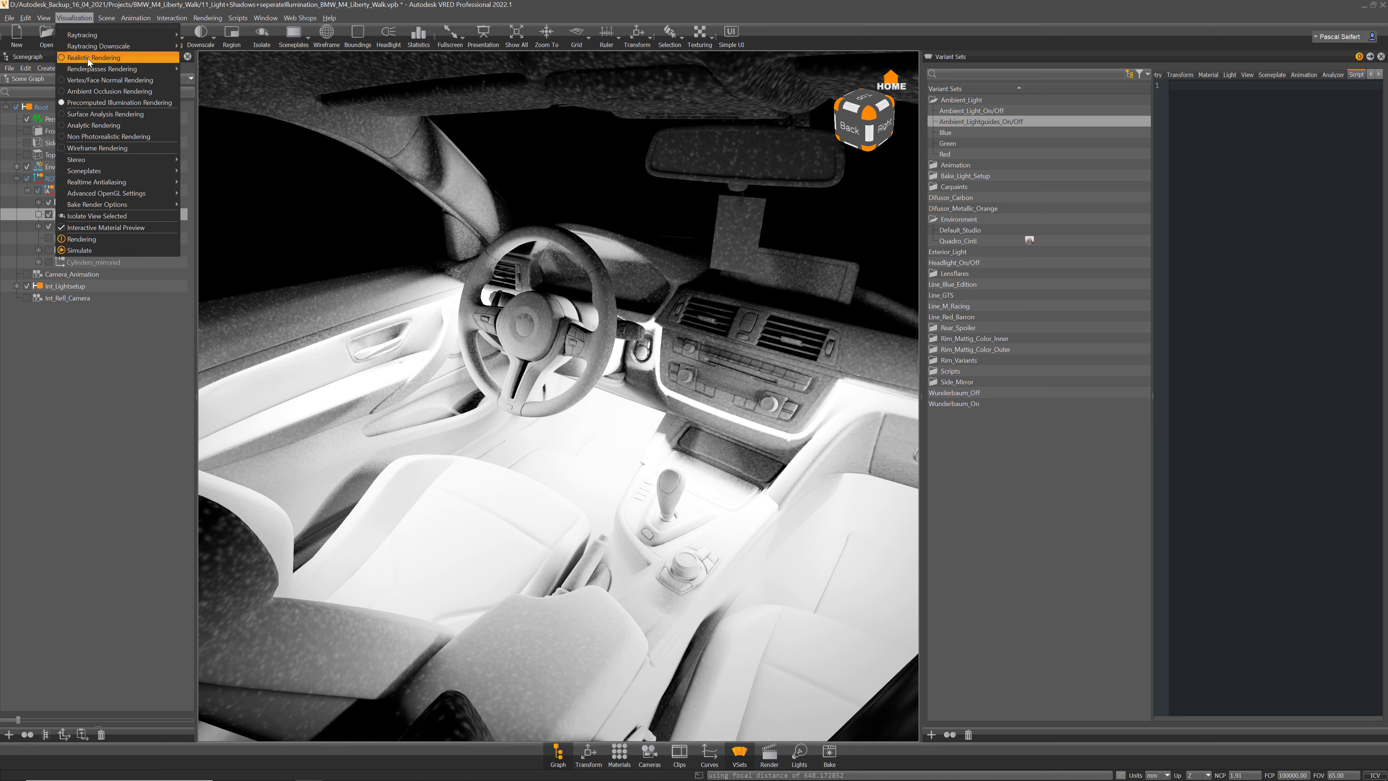
Step: Return to Realistic Rendering and check the camera's Tonemapping ISO value in the Camera Editor
{"action": "left_click", "coordinate": [84, 57]}
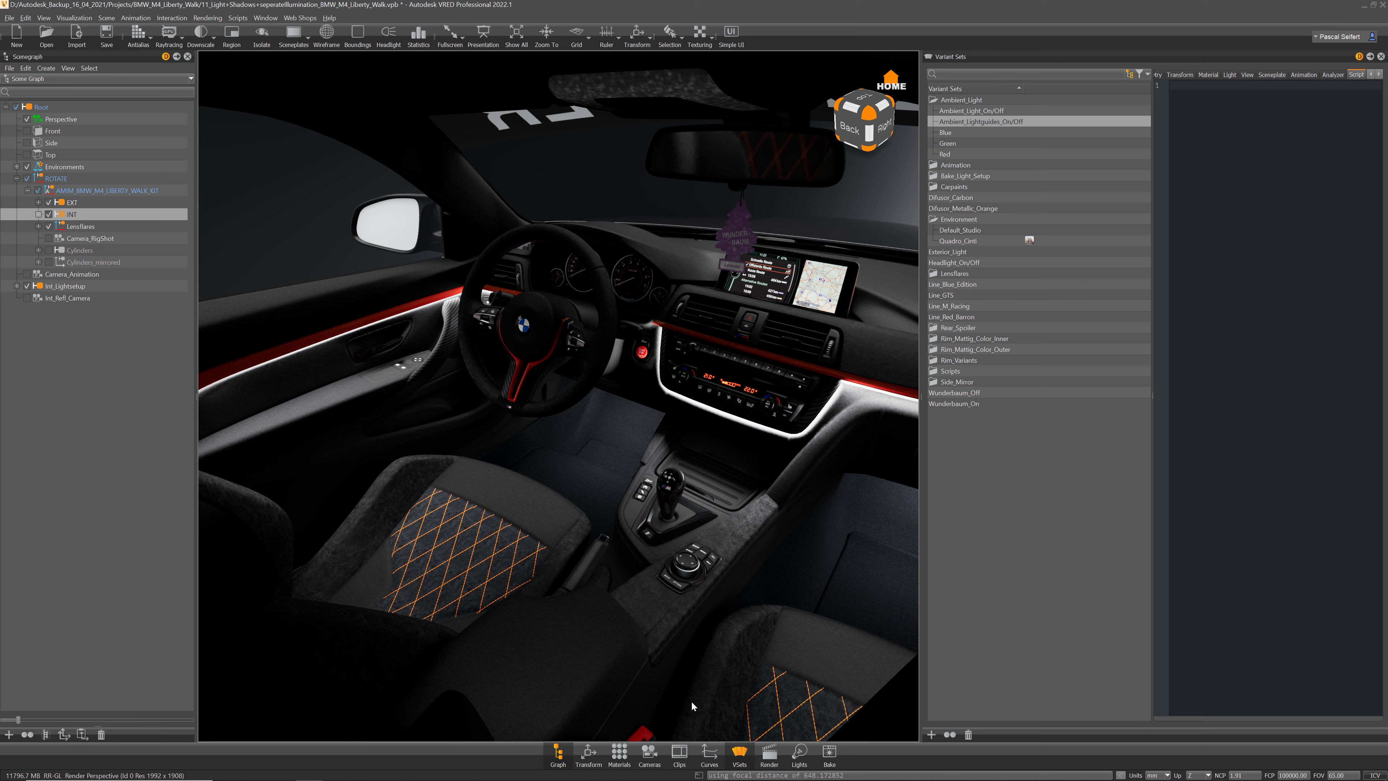
{"action": "left_click", "coordinate": [650, 753]}
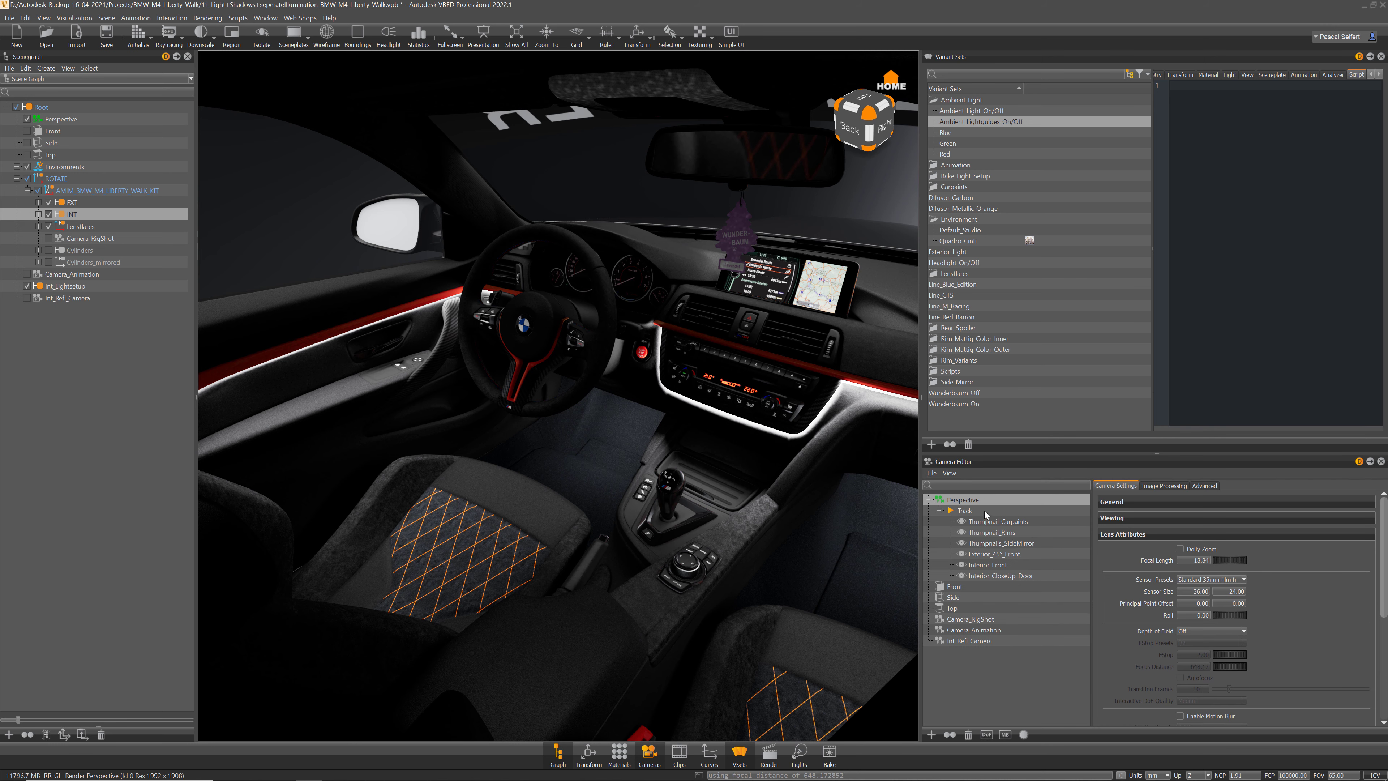
{"action": "left_click", "coordinate": [1179, 487]}
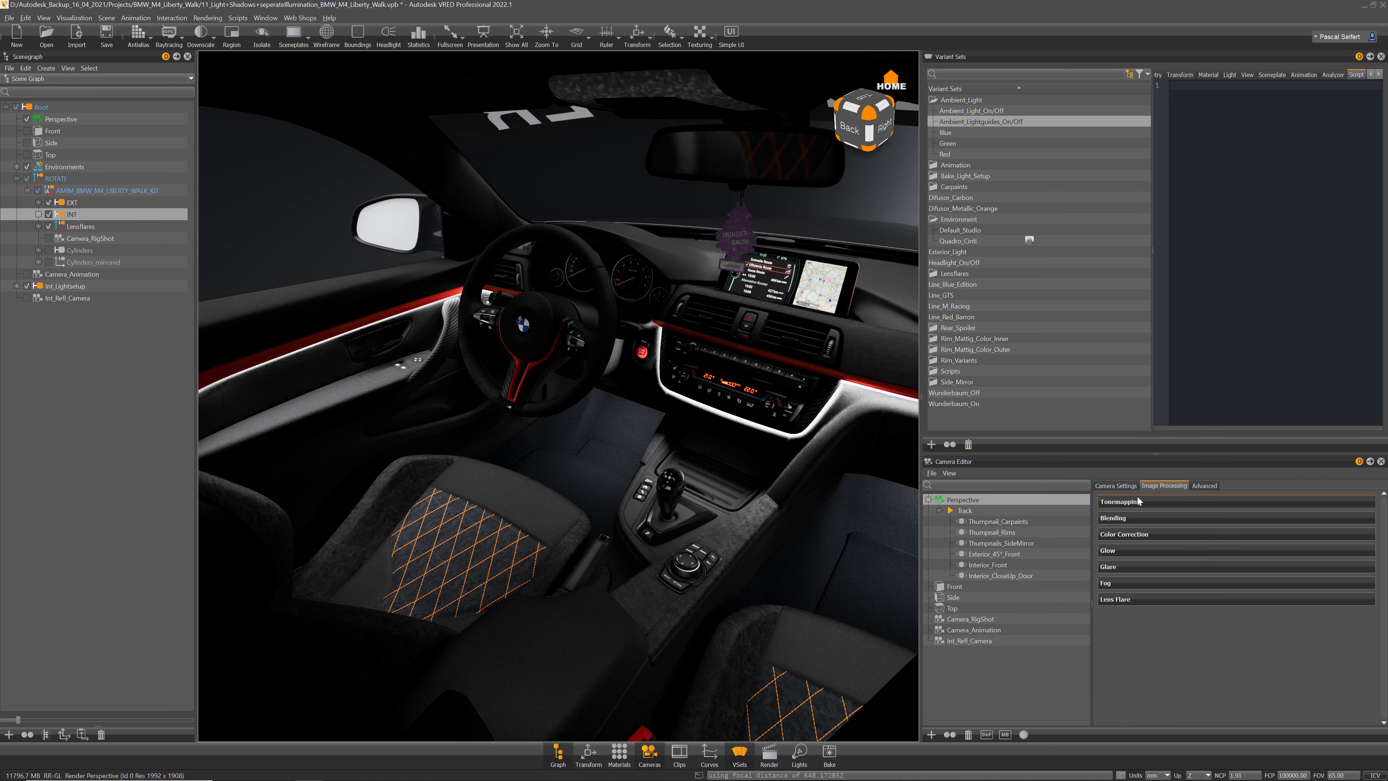
{"action": "left_click", "coordinate": [1181, 501]}
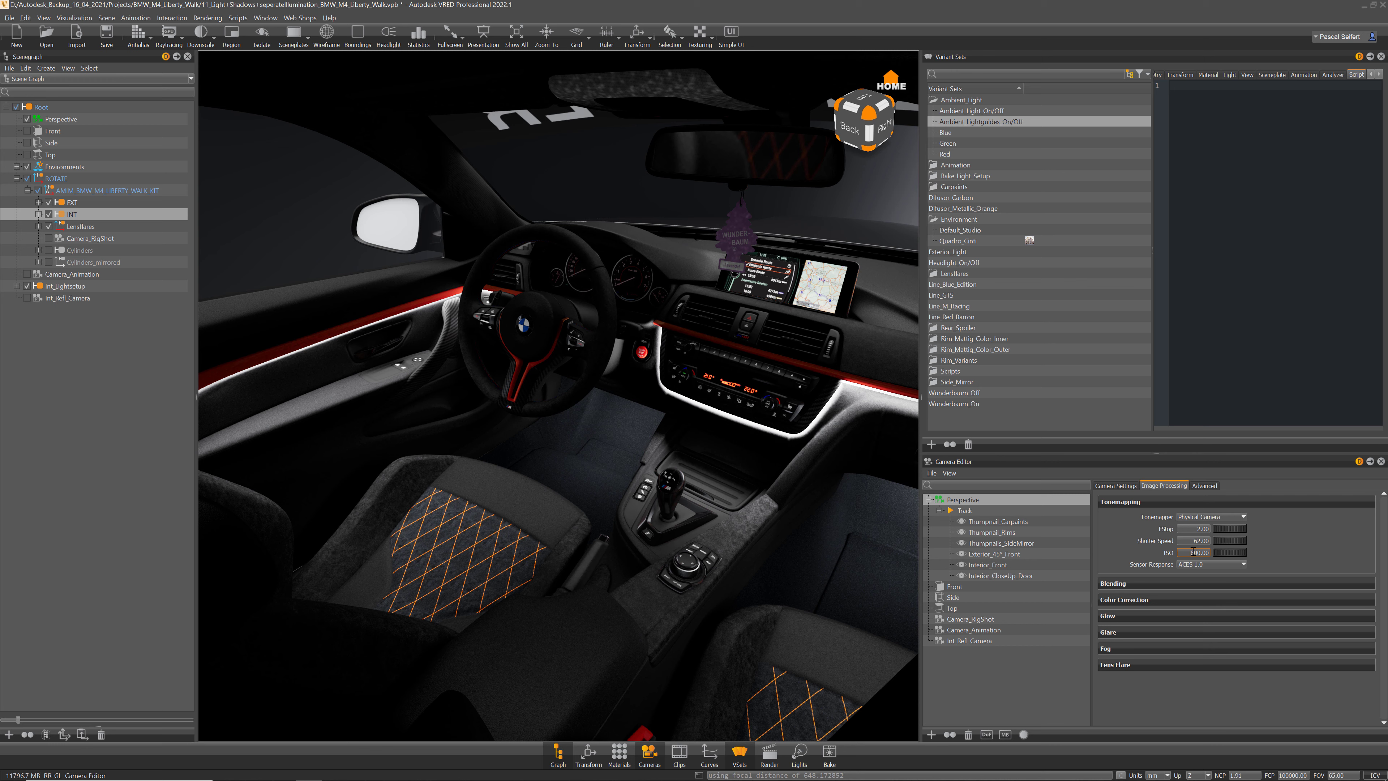
{"action": "left_click", "coordinate": [1189, 553]}
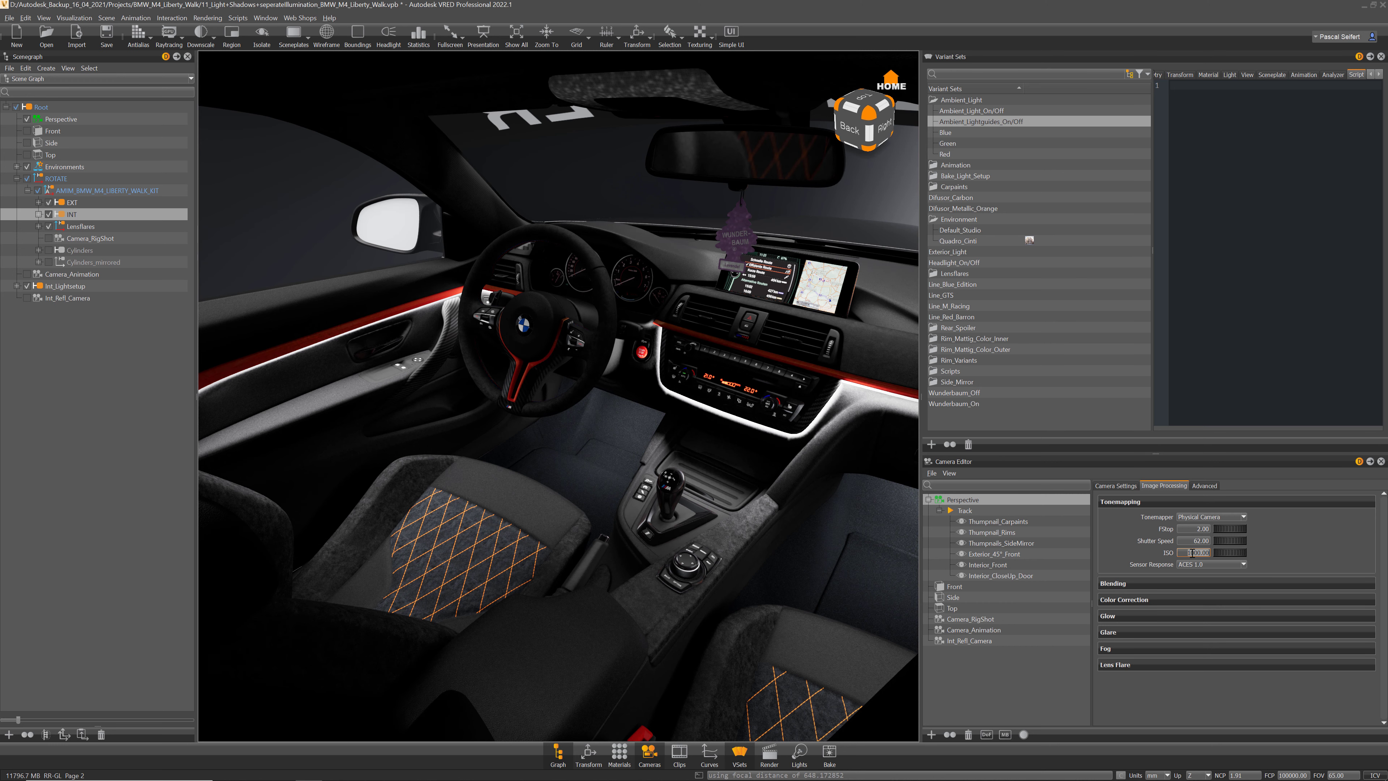
{"action": "left_click", "coordinate": [1381, 461]}
{"action": "mouse_move", "coordinate": [725, 409]}
{"action": "left_mouse_down"}
{"action": "mouse_move", "coordinate": [786, 407]}
{"action": "mouse_move", "coordinate": [734, 410]}
{"action": "left_mouse_up"}
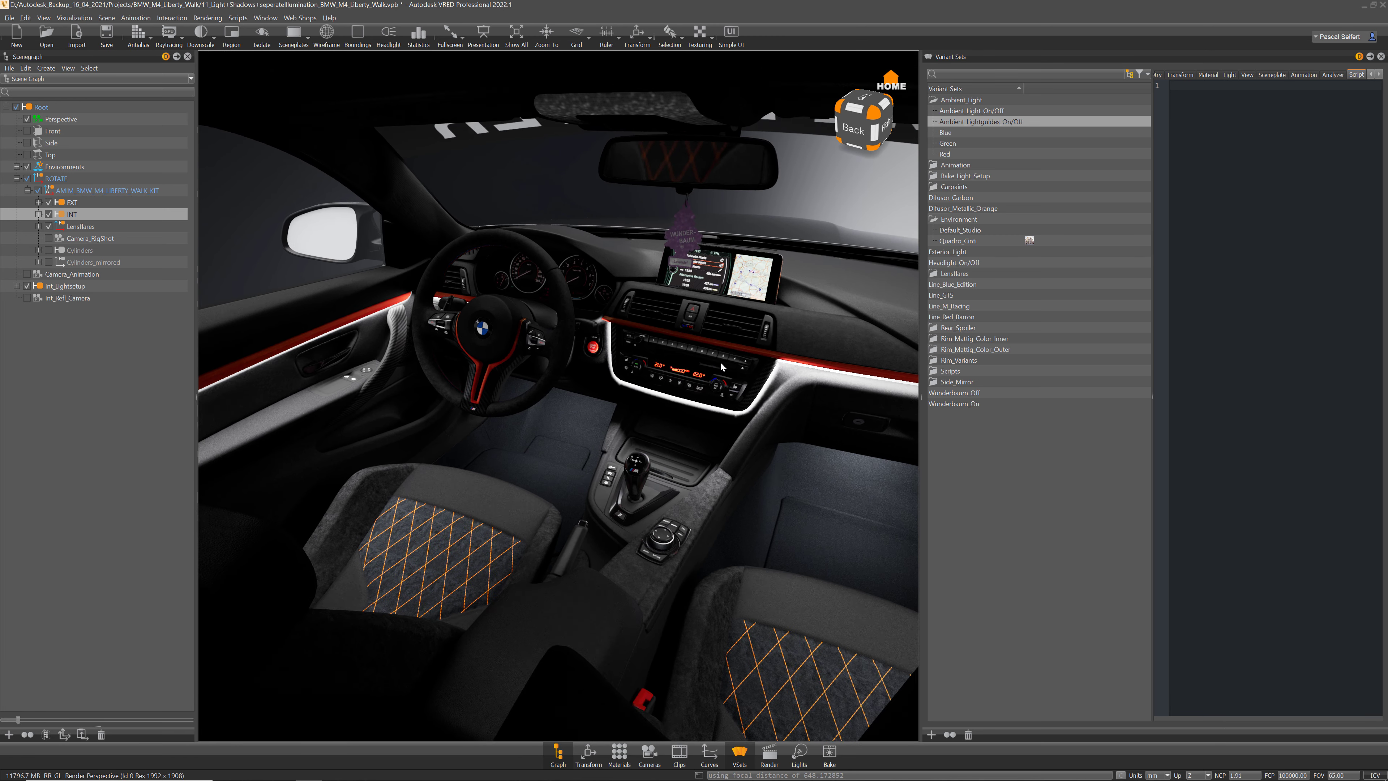
{"action": "scroll", "coordinate": [734, 410], "scroll_direction": "up", "scroll_amount": 3}
Step: Open the separate illumination options and set the ambient light colour to a pale red
{"action": "left_click", "coordinate": [106, 18]}
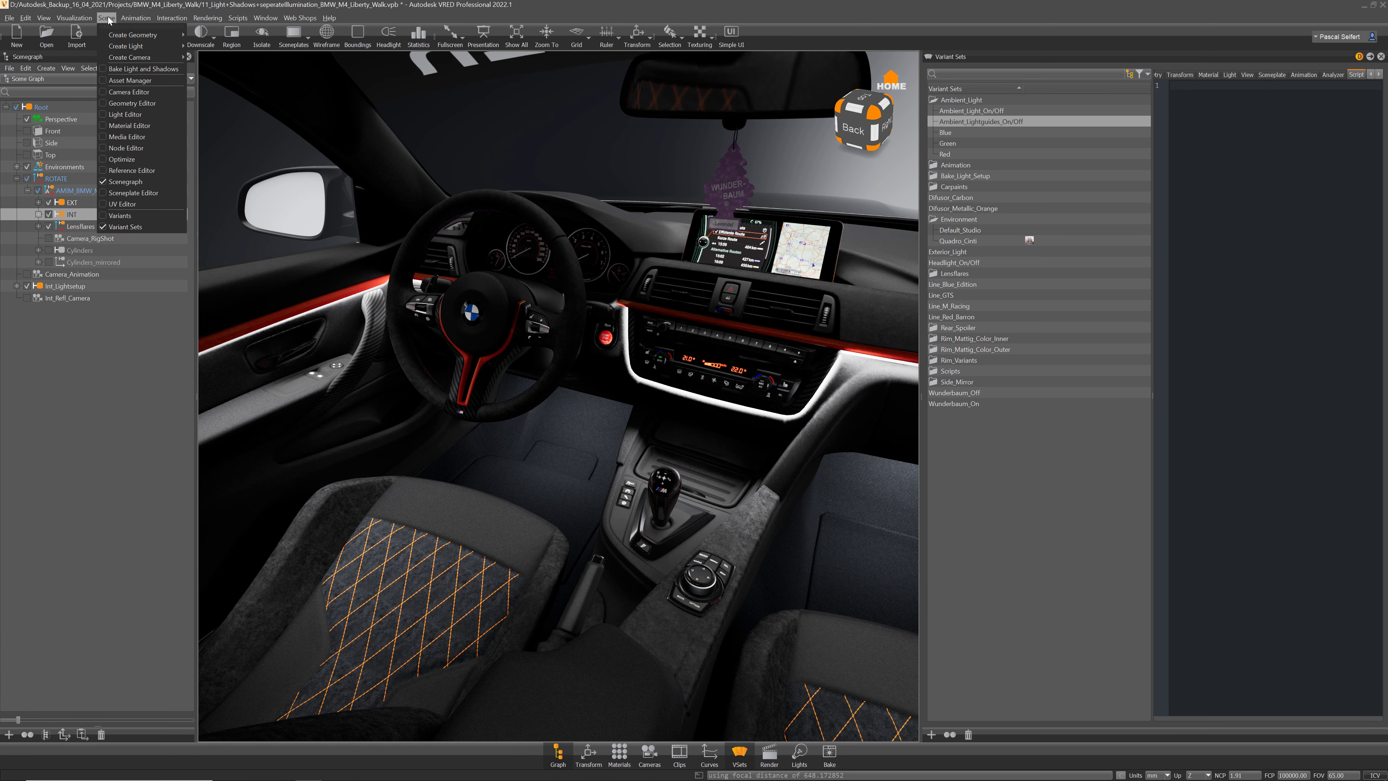
{"action": "mouse_move", "coordinate": [75, 17]}
{"action": "mouse_move", "coordinate": [111, 206]}
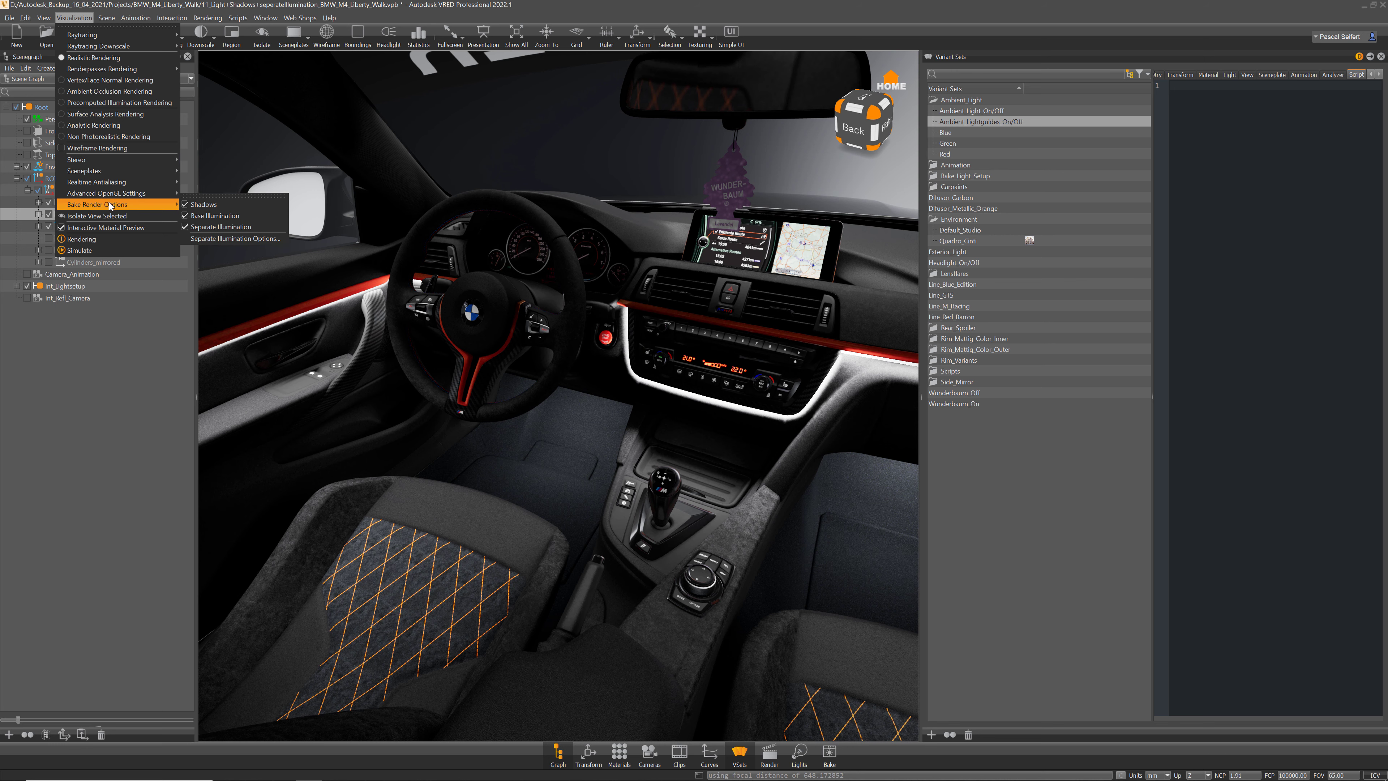
{"action": "left_click", "coordinate": [235, 238]}
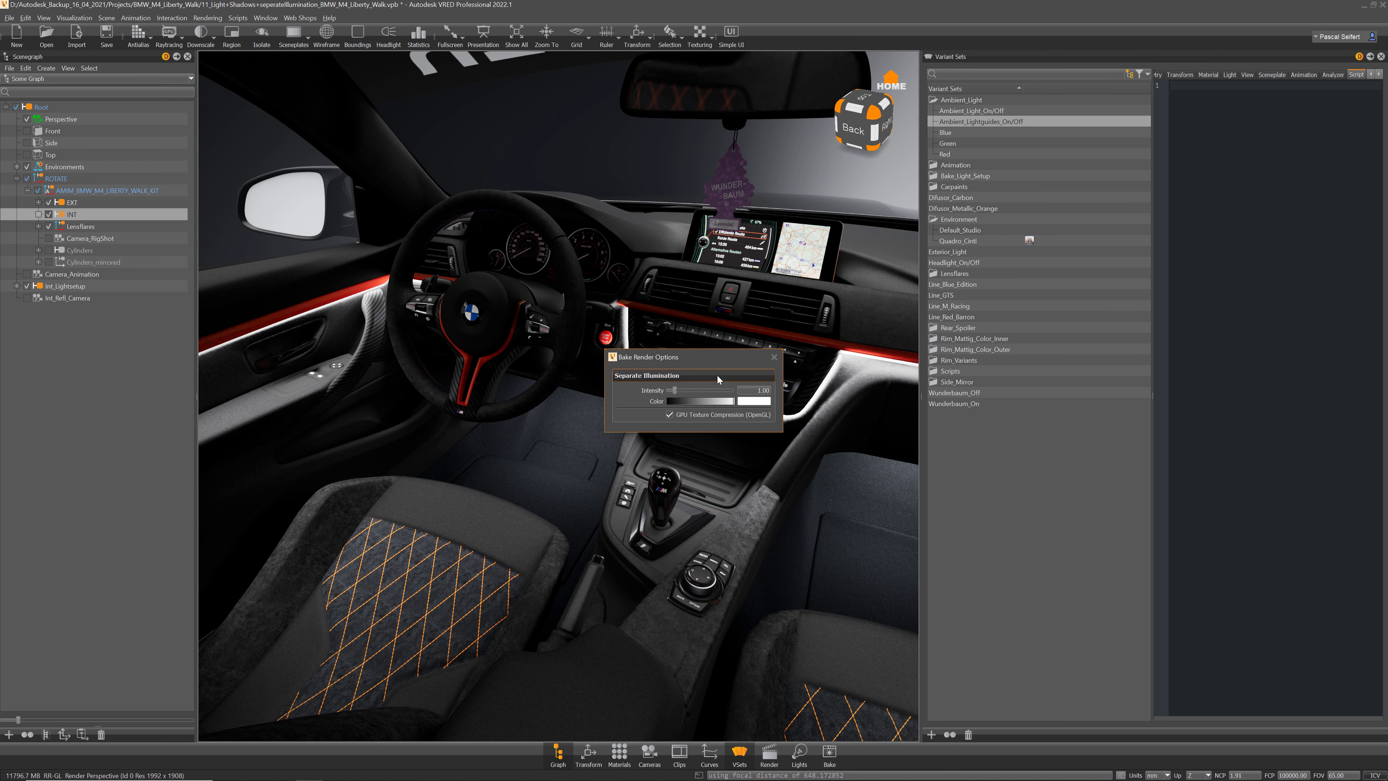
{"action": "left_click_drag", "start_coordinate": [714, 356], "coordinate": [722, 239]}
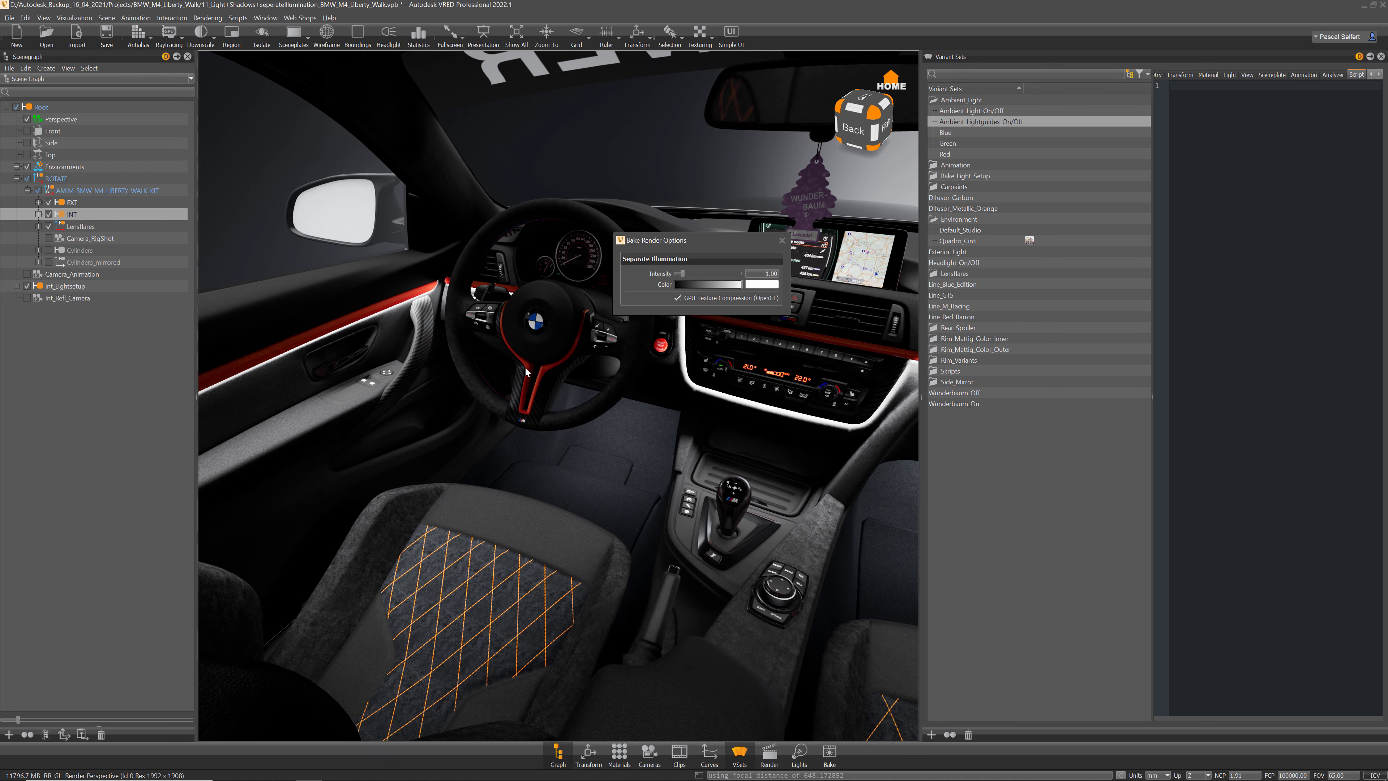
{"action": "left_click", "coordinate": [761, 285]}
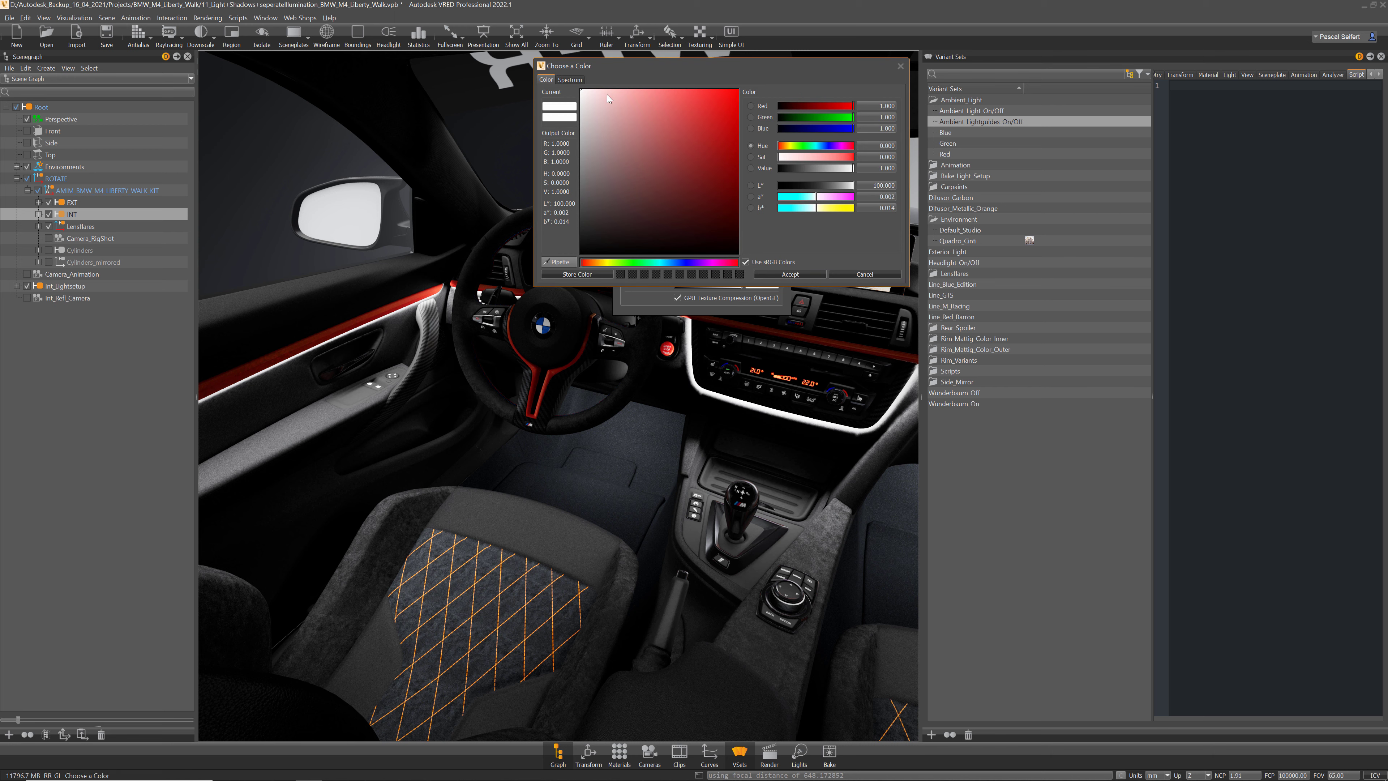
{"action": "left_click", "coordinate": [606, 88]}
{"action": "left_click_drag", "start_coordinate": [609, 81], "coordinate": [631, 82]}
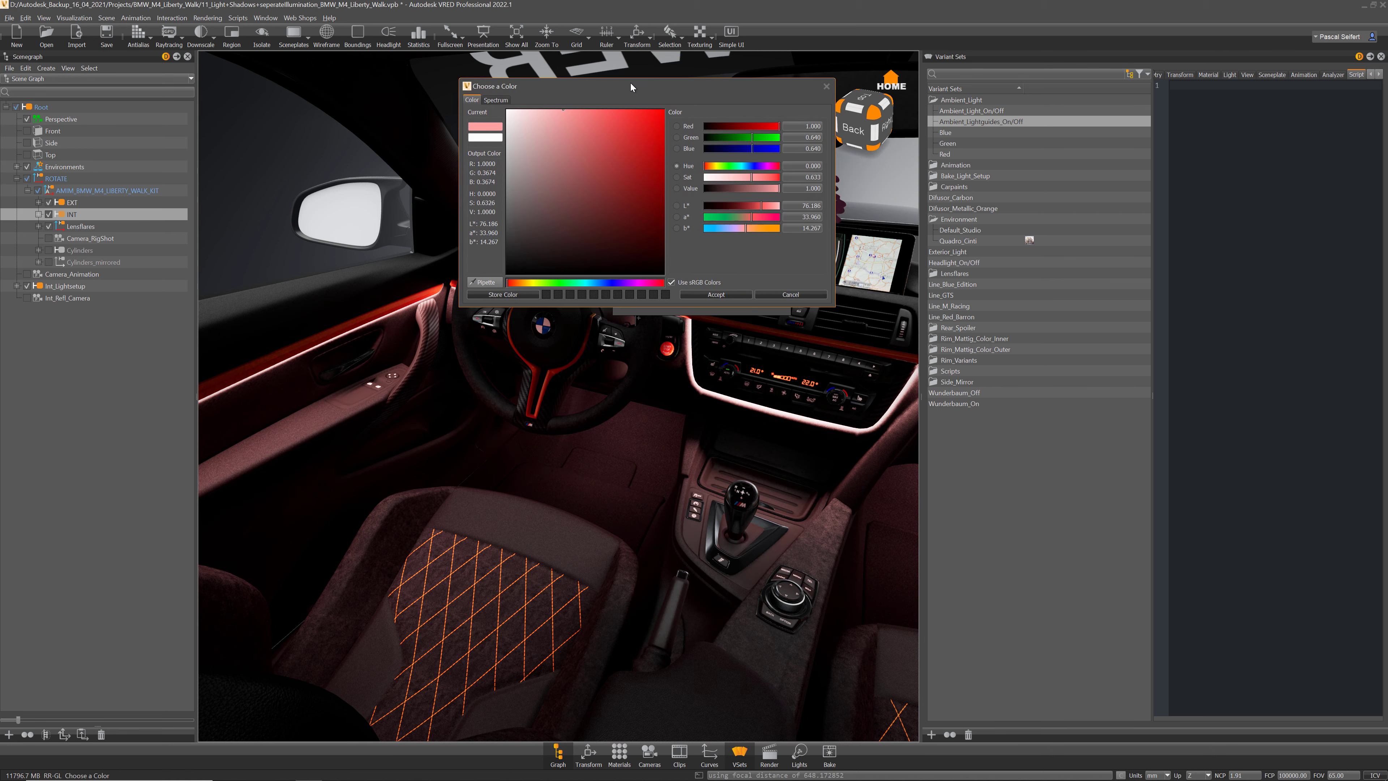
{"action": "left_click", "coordinate": [743, 296]}
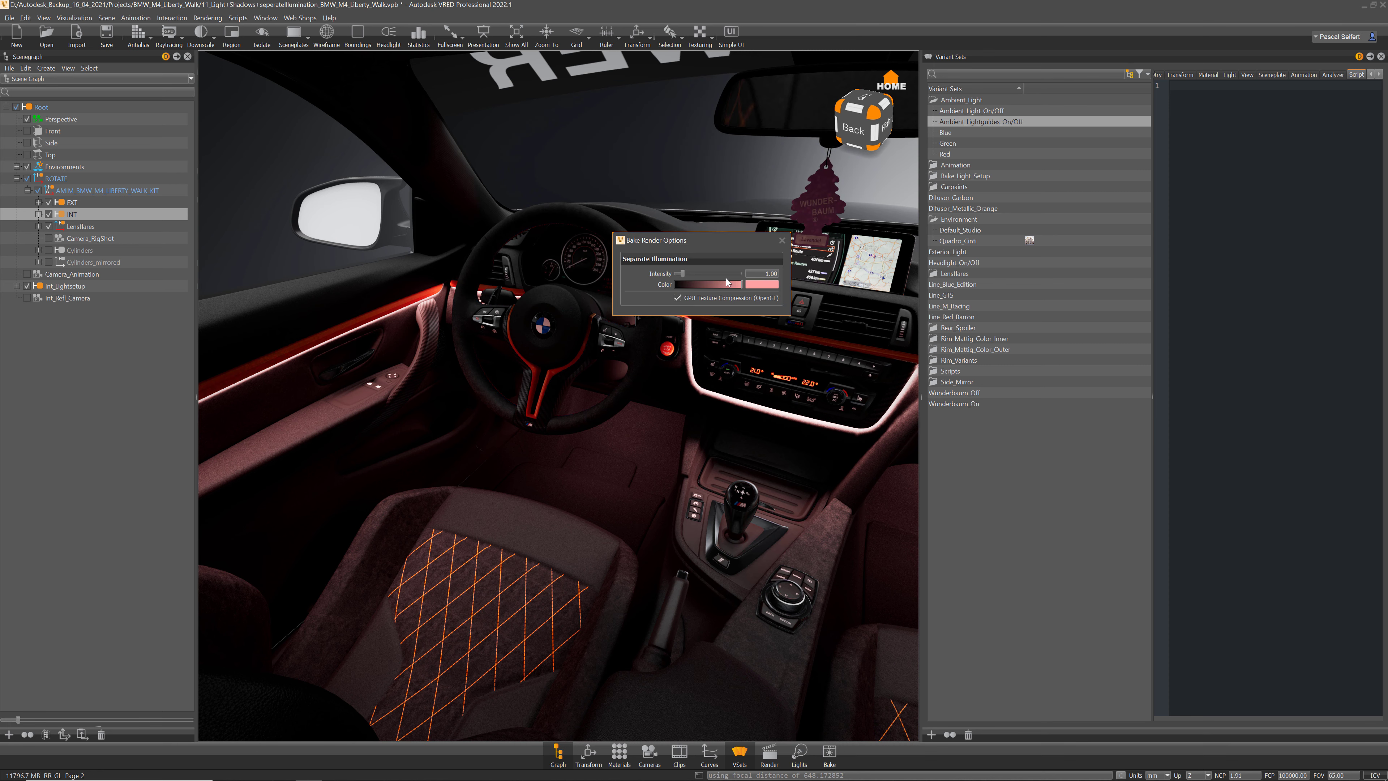
Step: Set the separate illumination intensity to about 1.14
{"action": "left_click_drag", "start_coordinate": [694, 273], "coordinate": [664, 277]}
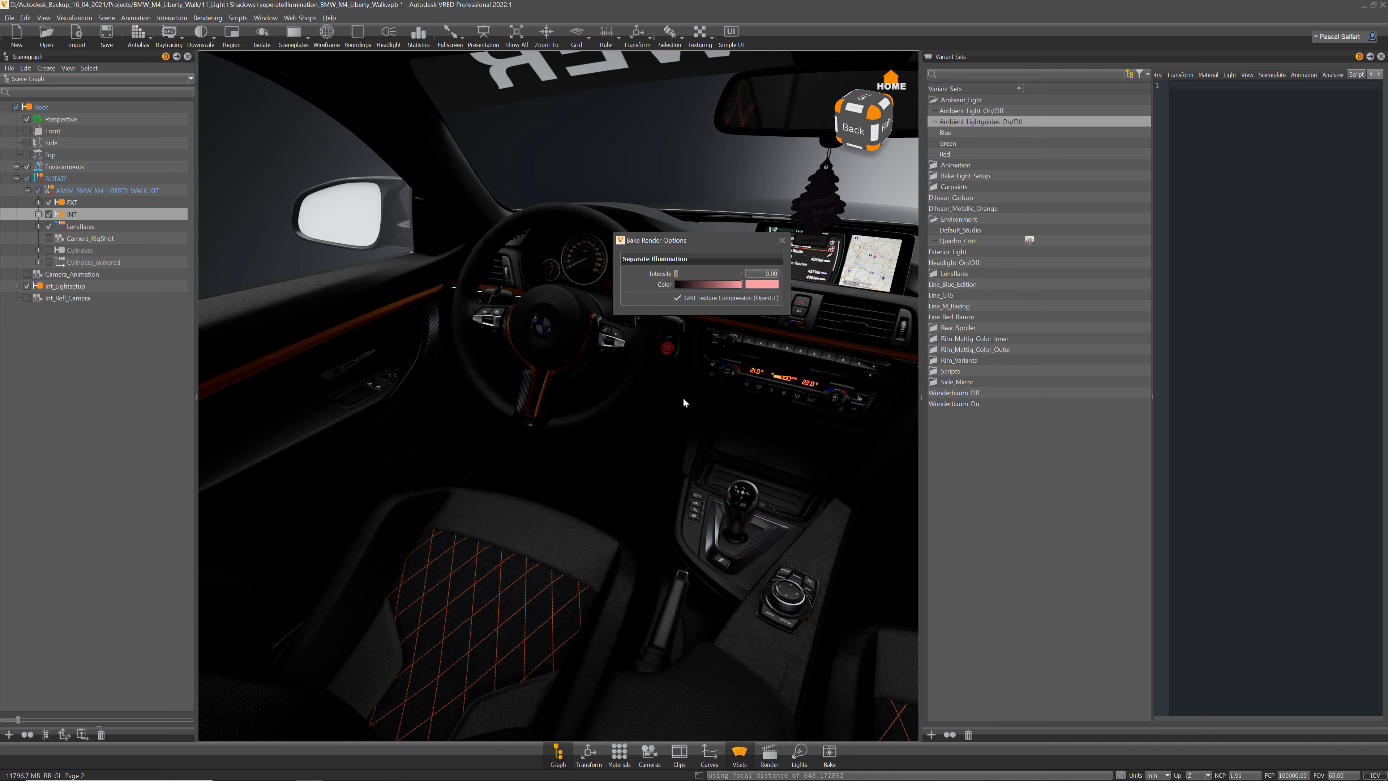
{"action": "left_click_drag", "start_coordinate": [682, 397], "coordinate": [602, 382]}
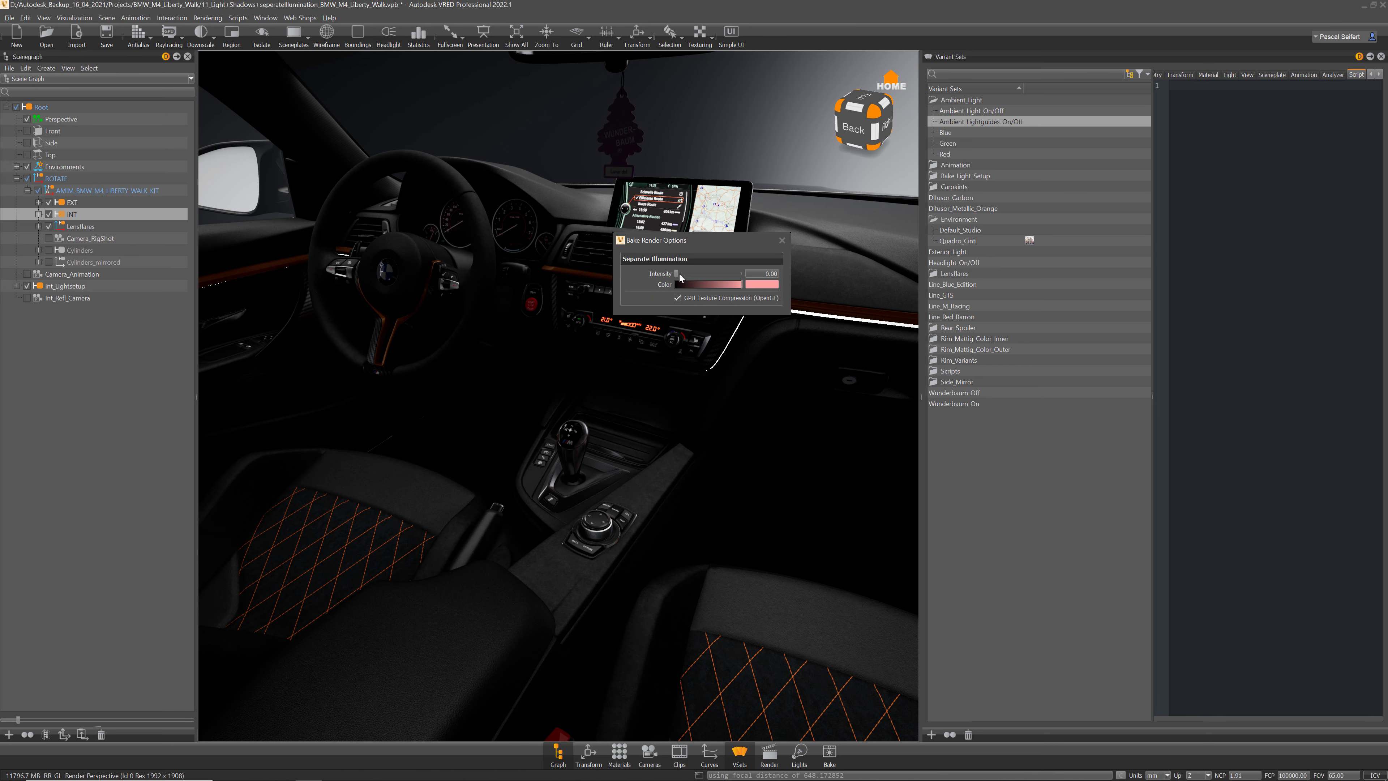
{"action": "mouse_move", "coordinate": [676, 273]}
{"action": "left_mouse_down"}
{"action": "mouse_move", "coordinate": [695, 276]}
{"action": "mouse_move", "coordinate": [685, 279]}
{"action": "left_mouse_up"}
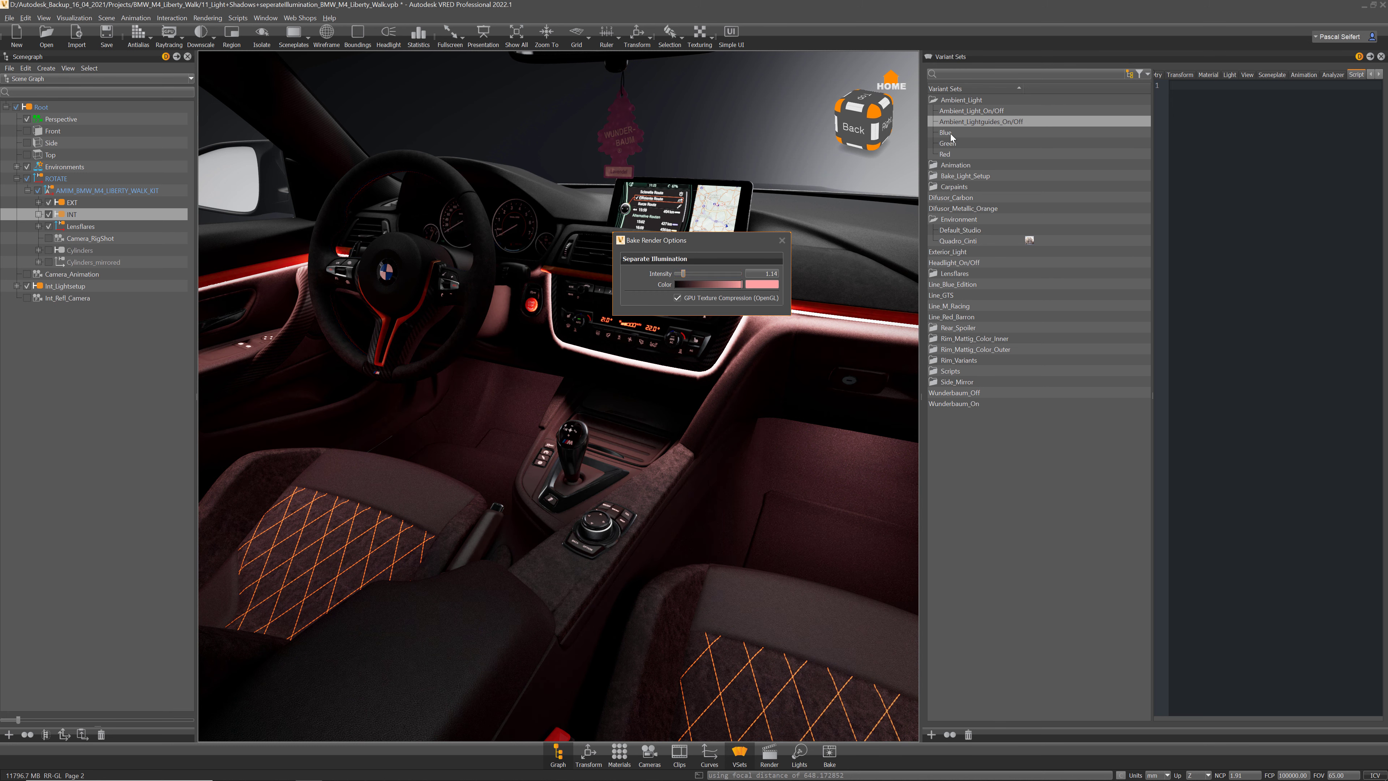
Step: Close Bake Render Options and cycle through the Blue, Green and Red variant sets, ending on Blue
{"action": "left_click", "coordinate": [782, 240]}
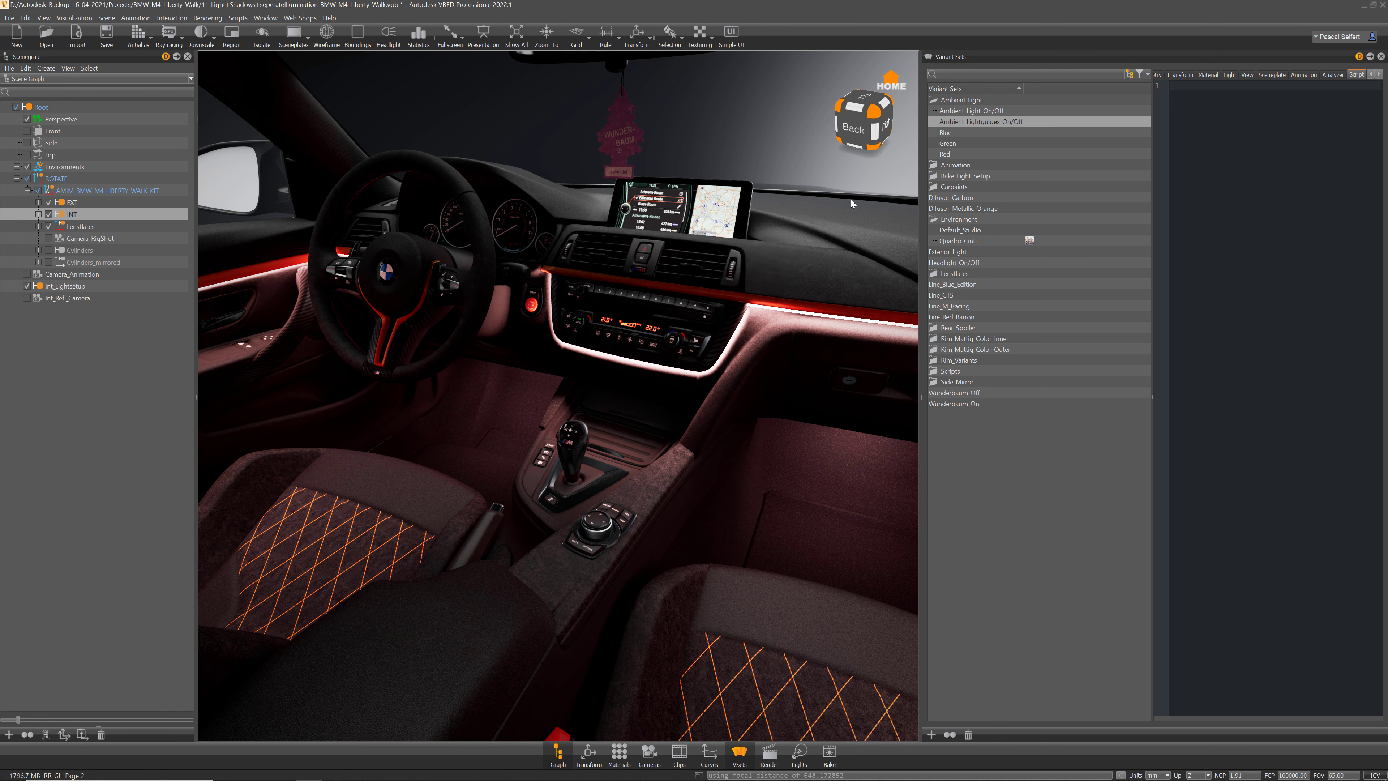
{"action": "double_click", "coordinate": [945, 132]}
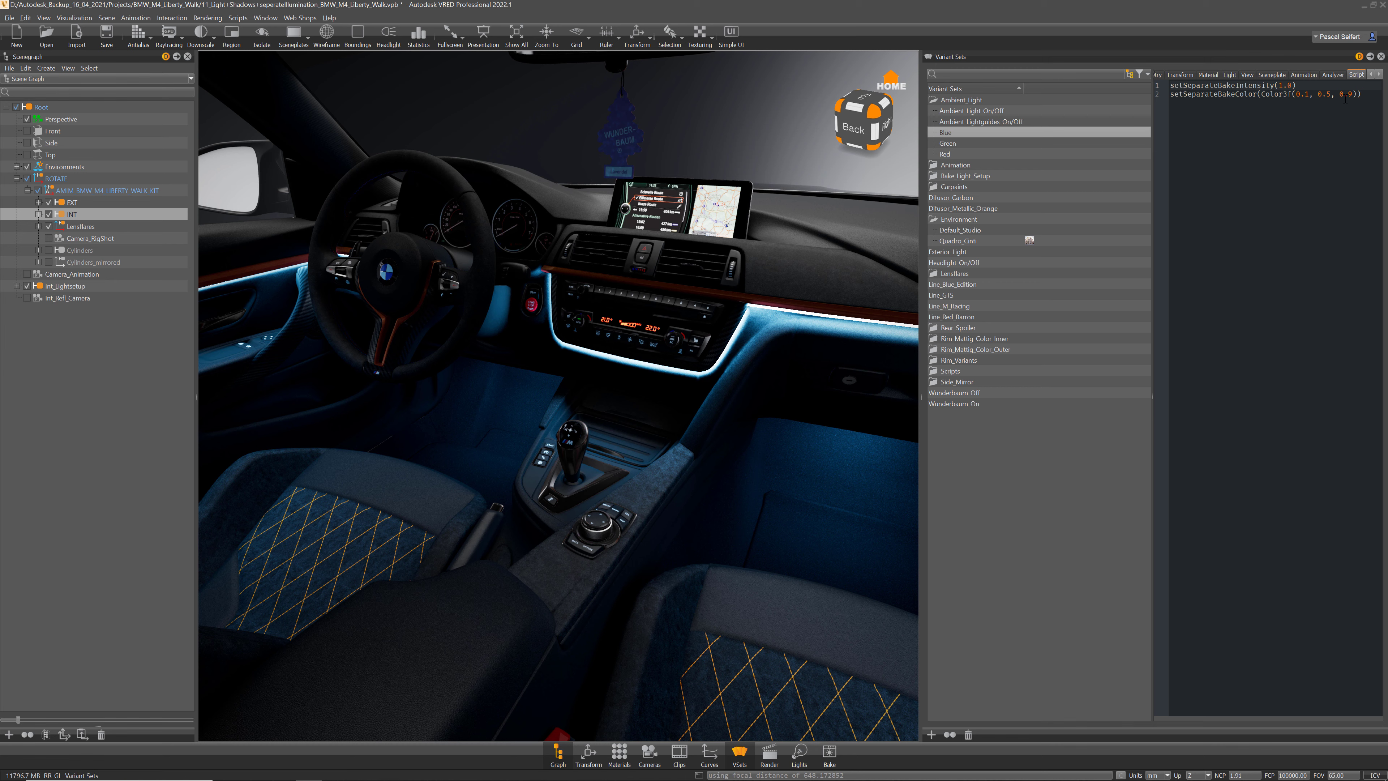
{"action": "left_click_drag", "start_coordinate": [1363, 94], "coordinate": [1171, 97]}
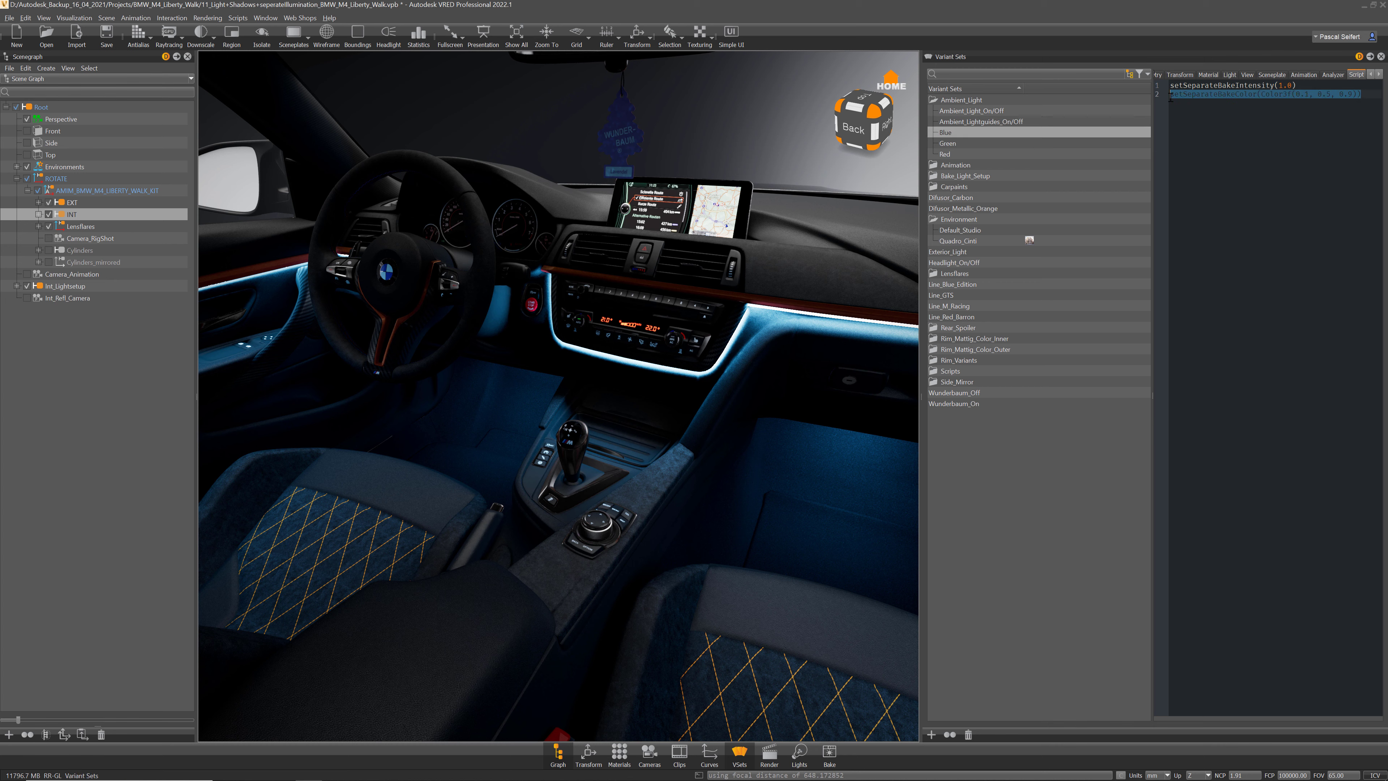
{"action": "double_click", "coordinate": [958, 143]}
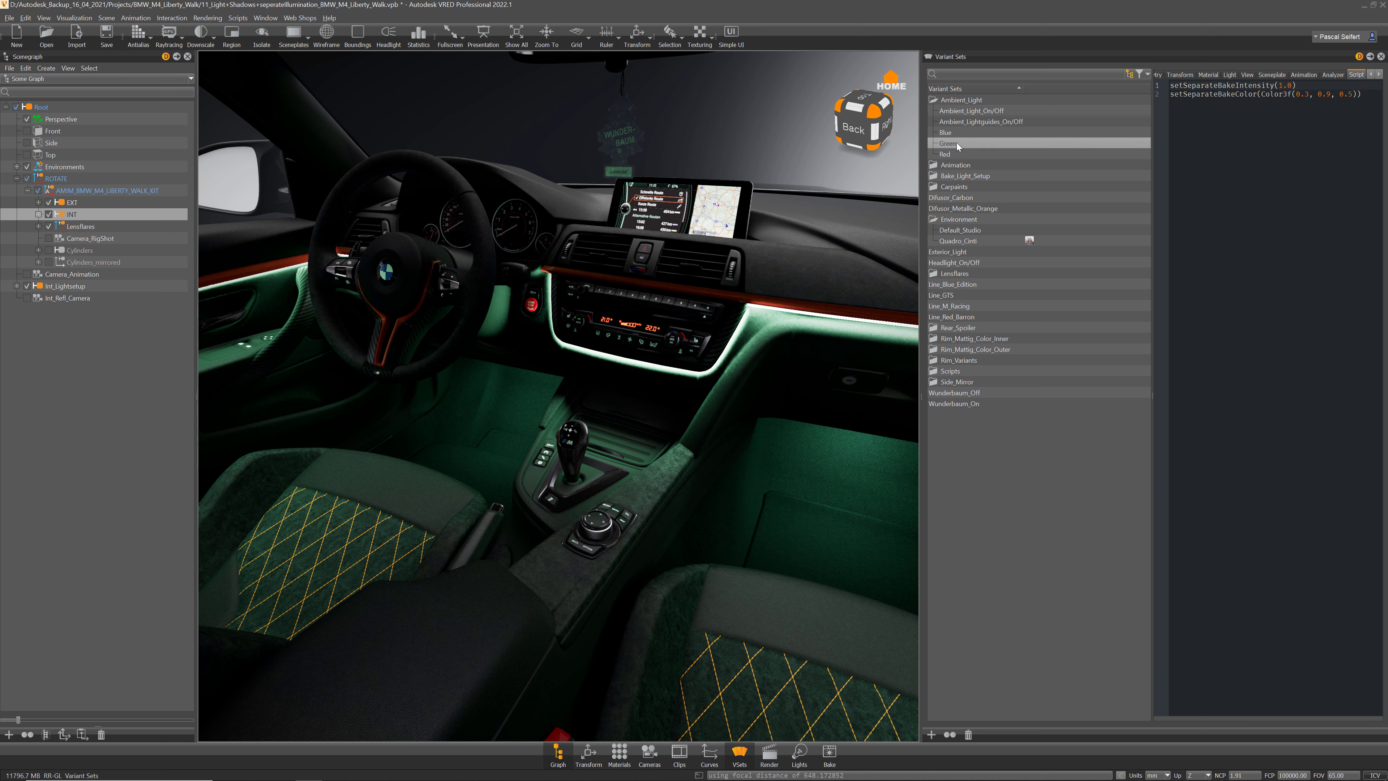
{"action": "double_click", "coordinate": [956, 155]}
{"action": "double_click", "coordinate": [959, 133]}
{"action": "double_click", "coordinate": [959, 143]}
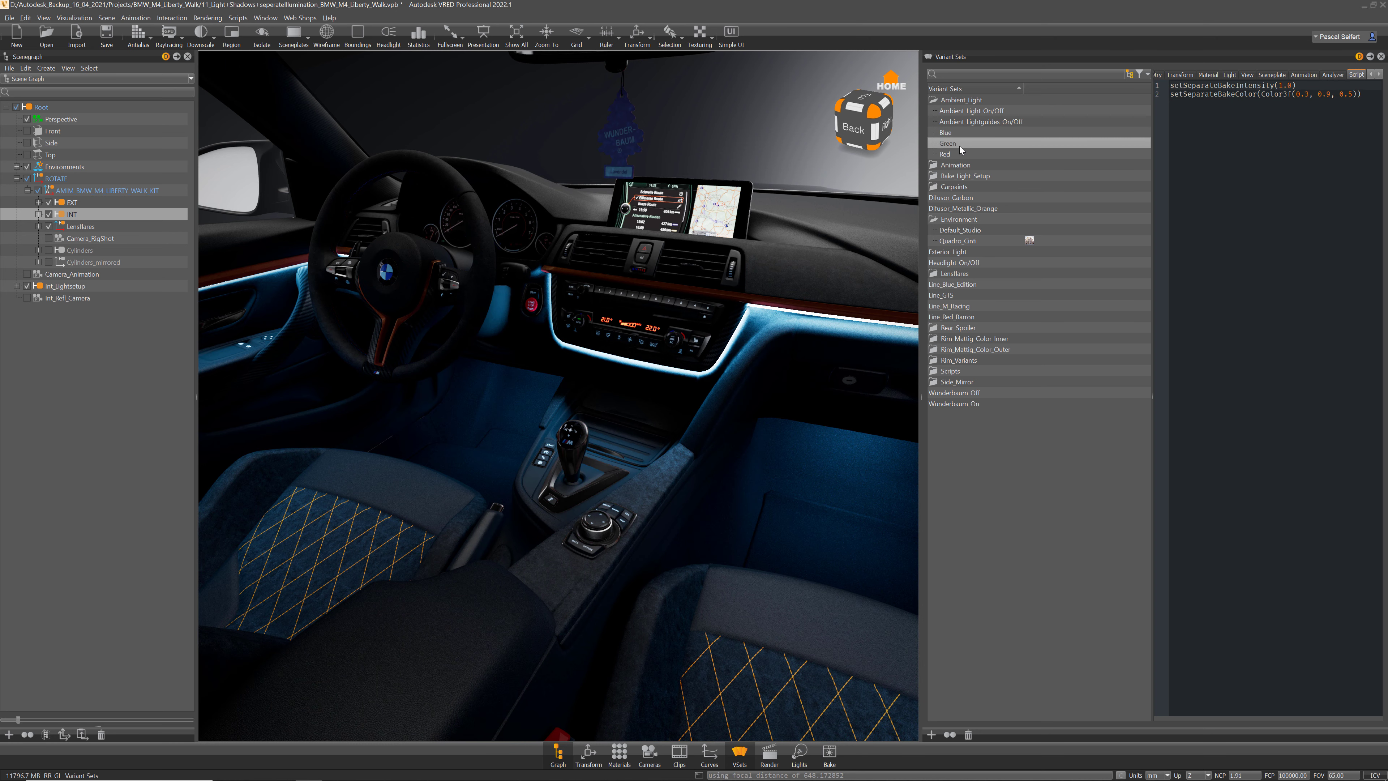
{"action": "double_click", "coordinate": [958, 153]}
{"action": "double_click", "coordinate": [959, 134]}
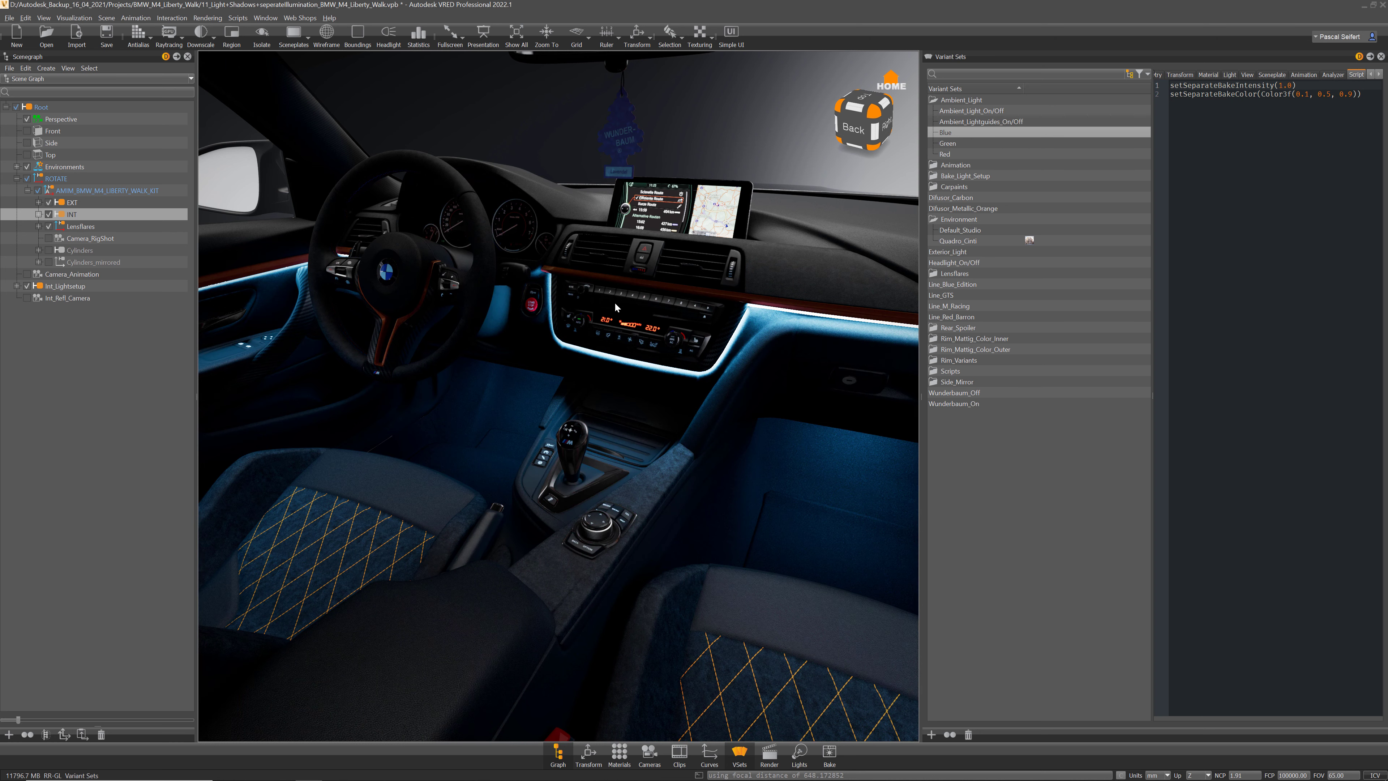
{"action": "middle_click_drag", "start_coordinate": [339, 292], "coordinate": [409, 318]}
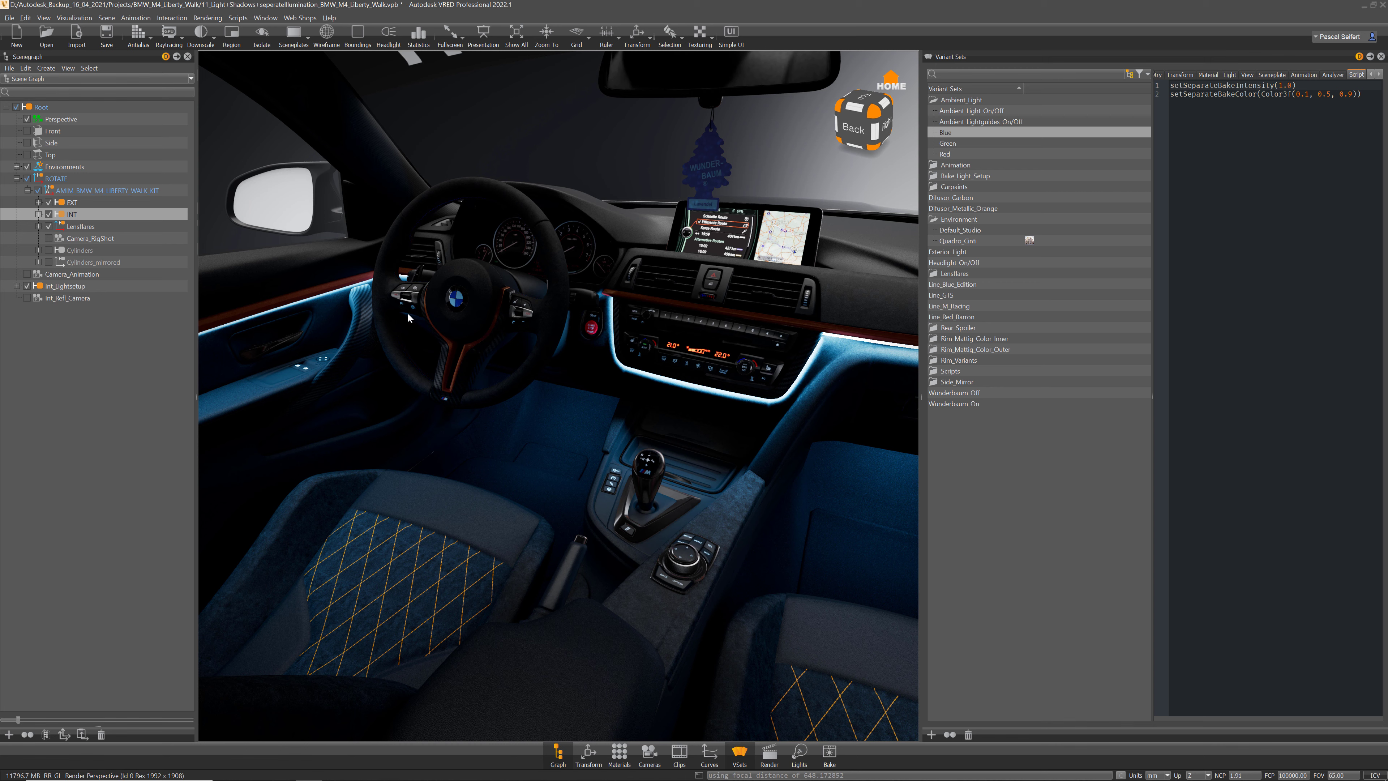
Step: Open Bake Light and Shadows and set Ultra High quality with 4096 samples
{"action": "left_click", "coordinate": [91, 18]}
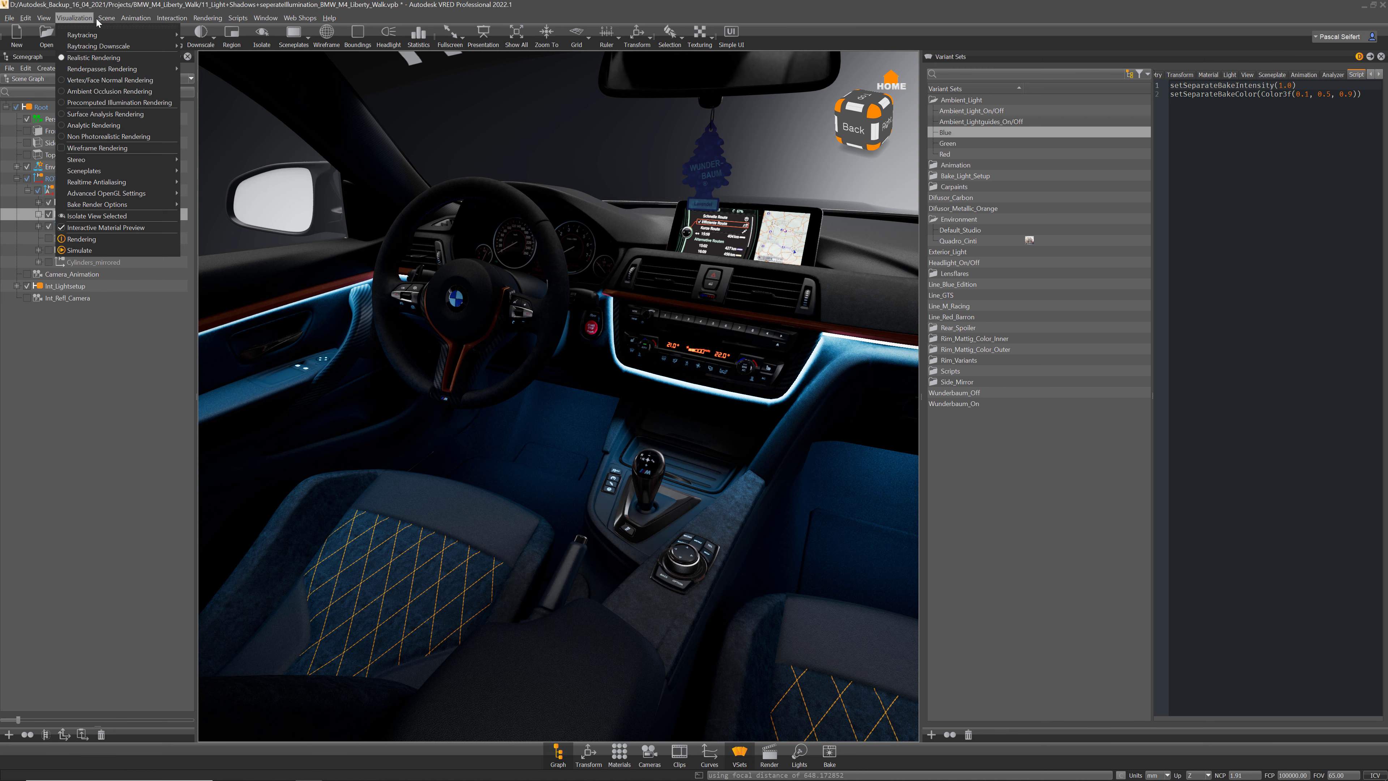
{"action": "mouse_move", "coordinate": [107, 18]}
{"action": "left_click", "coordinate": [132, 68]}
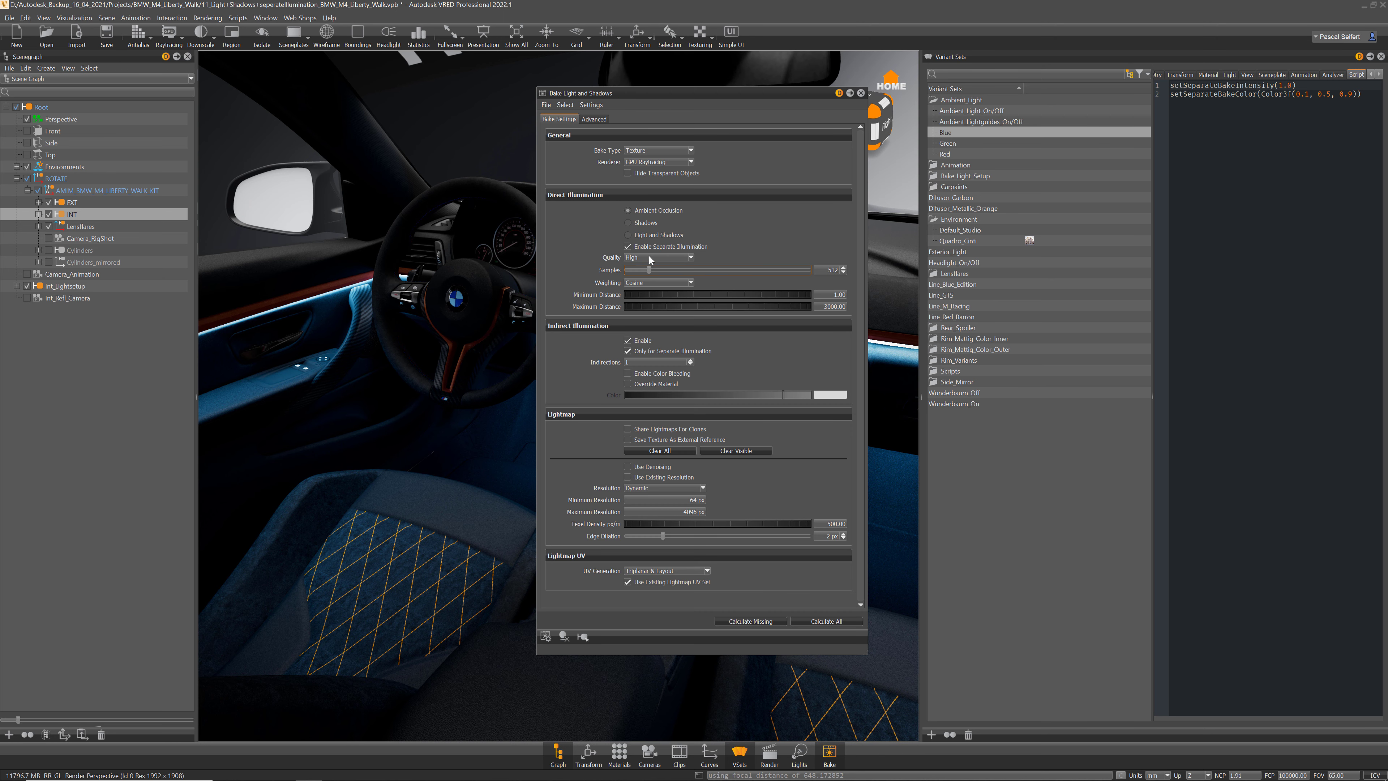
{"action": "left_click", "coordinate": [650, 255]}
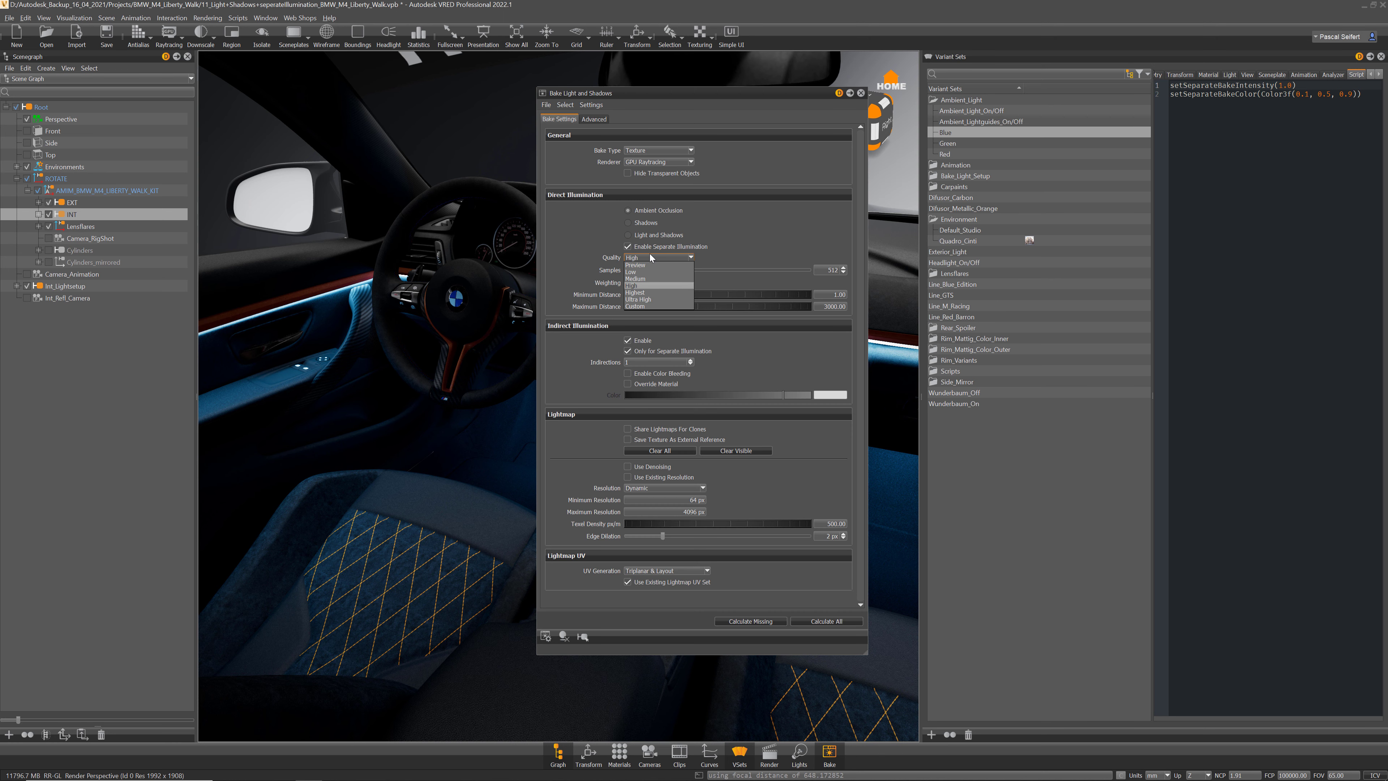
{"action": "left_click", "coordinate": [650, 299]}
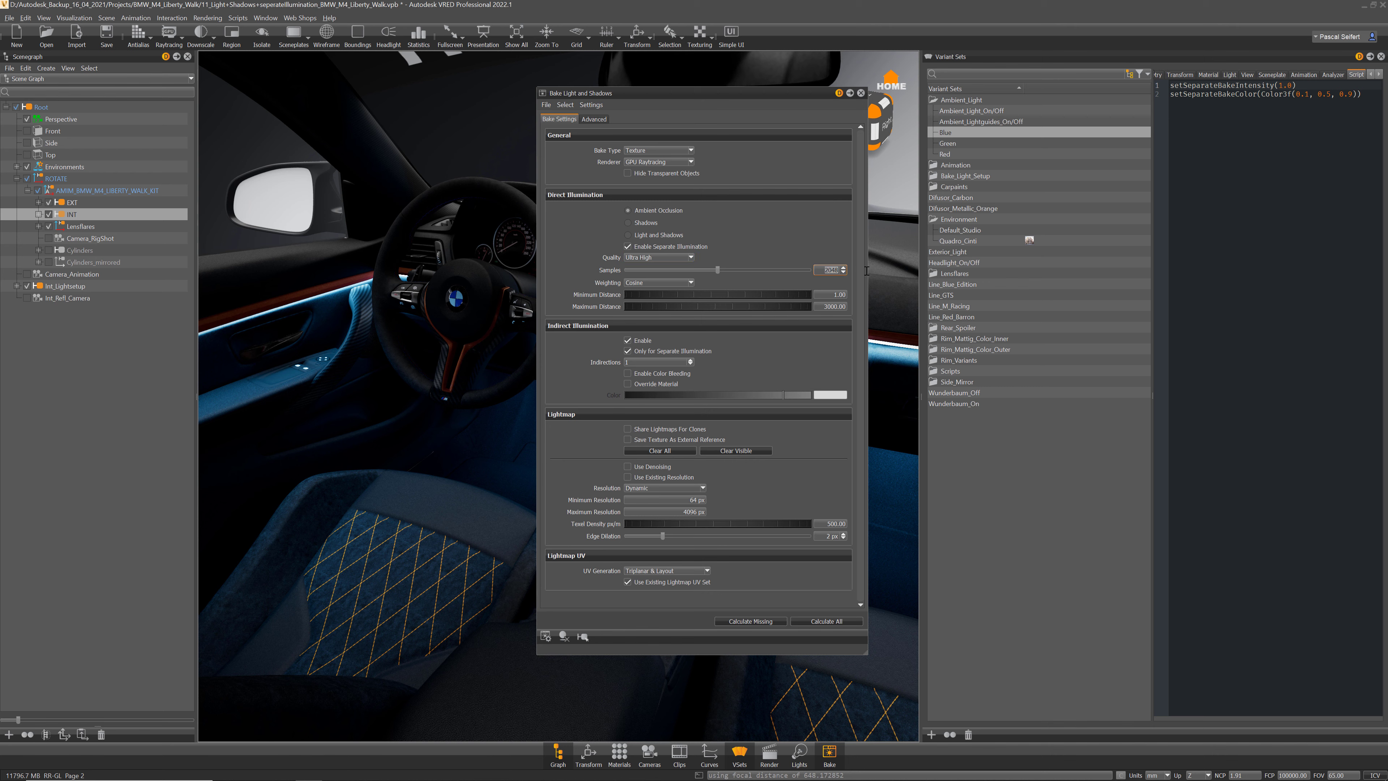
{"action": "type", "text": "4096"}
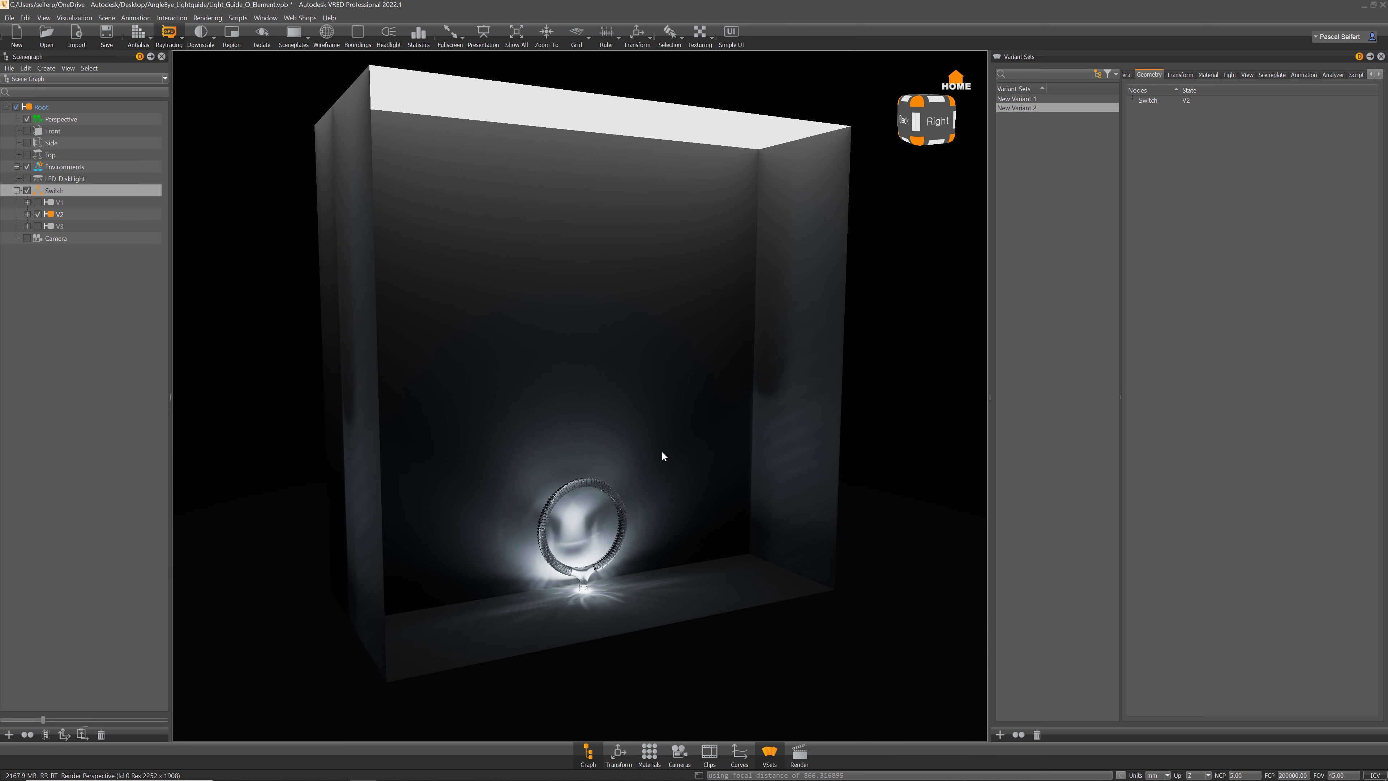
{"action": "right_click_drag", "start_coordinate": [661, 450], "coordinate": [695, 654]}
{"action": "middle_click_drag", "start_coordinate": [699, 580], "coordinate": [713, 397]}
{"action": "right_click_drag", "start_coordinate": [712, 397], "coordinate": [719, 427]}
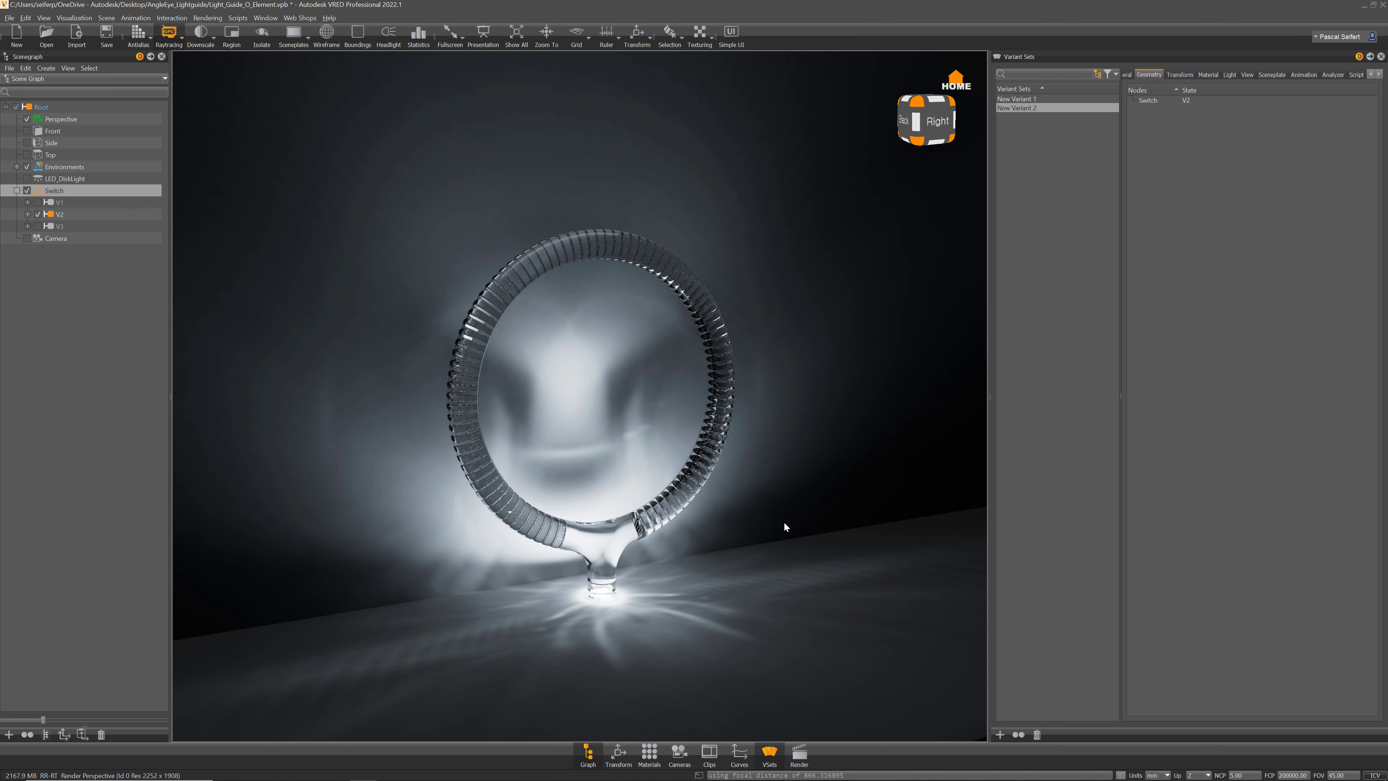
{"action": "right_click_drag", "start_coordinate": [784, 520], "coordinate": [711, 497]}
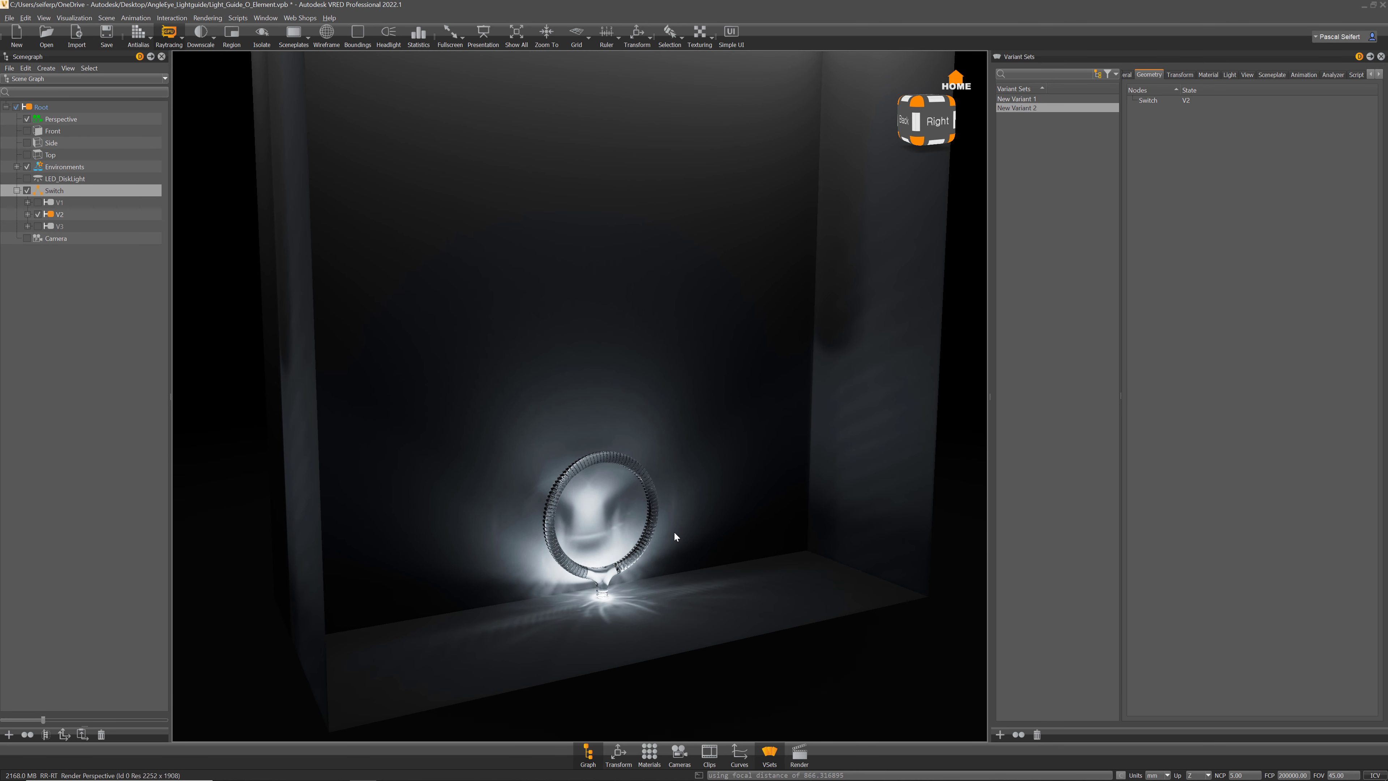
{"action": "middle_click_drag", "start_coordinate": [704, 500], "coordinate": [713, 442]}
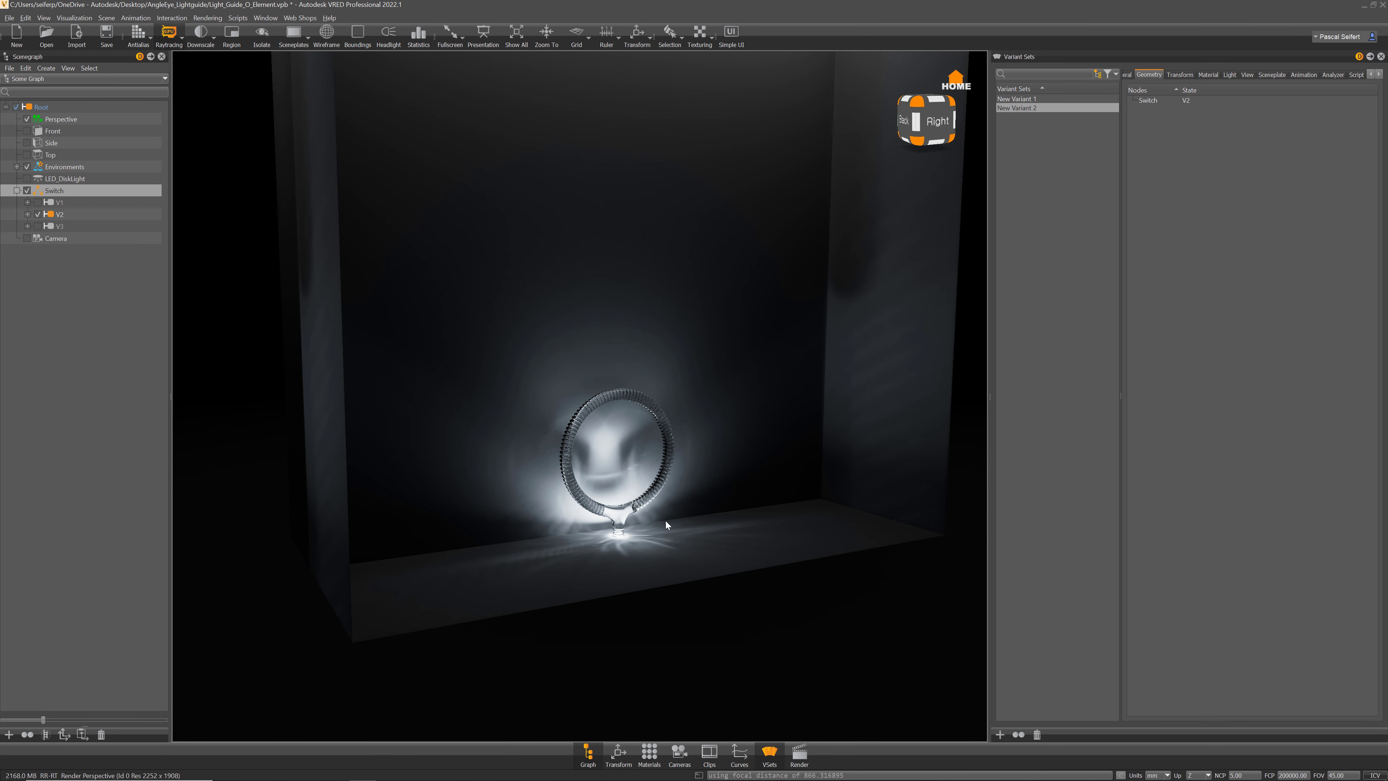
{"action": "right_click_drag", "start_coordinate": [834, 434], "coordinate": [818, 458]}
{"action": "middle_click_drag", "start_coordinate": [817, 459], "coordinate": [803, 415]}
{"action": "right_click_drag", "start_coordinate": [803, 415], "coordinate": [785, 472]}
{"action": "middle_click_drag", "start_coordinate": [784, 472], "coordinate": [792, 460]}
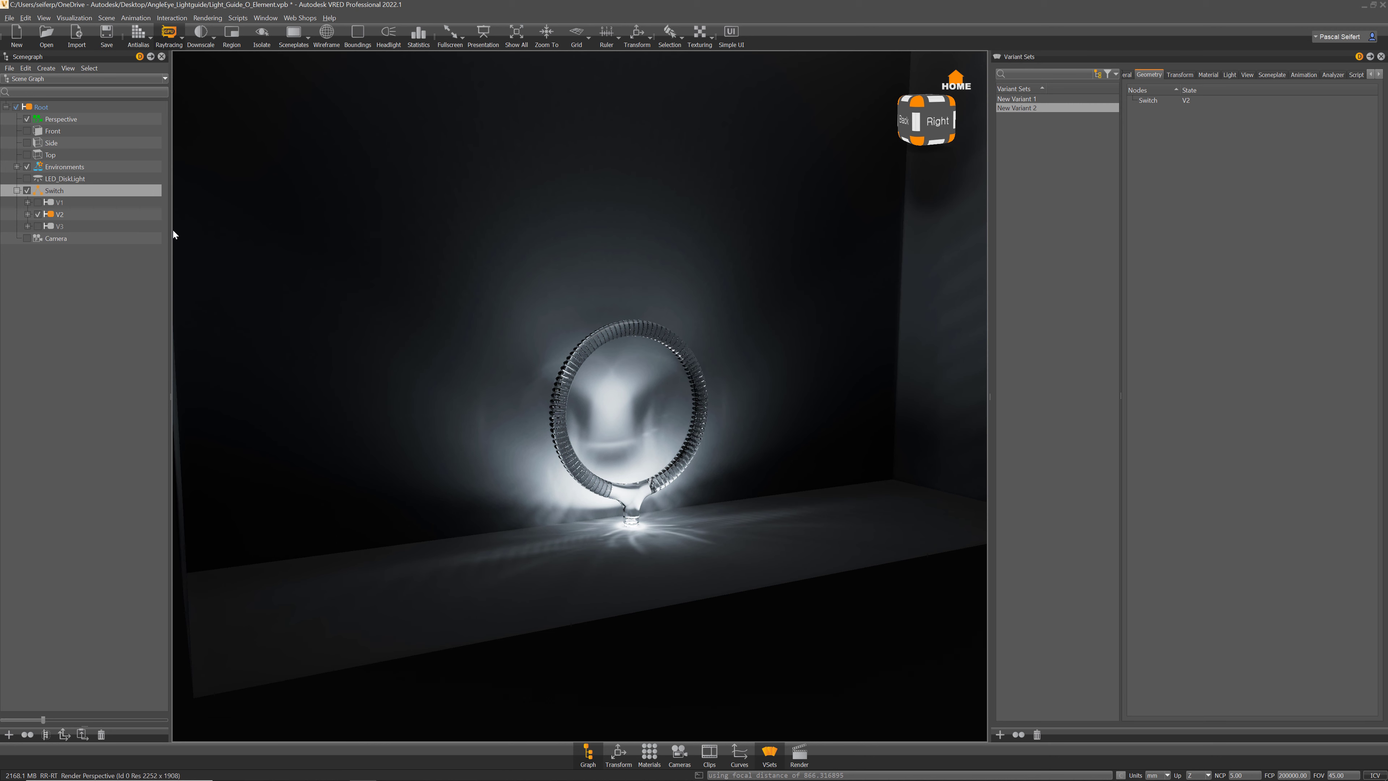
{"action": "left_click", "coordinate": [107, 17]}
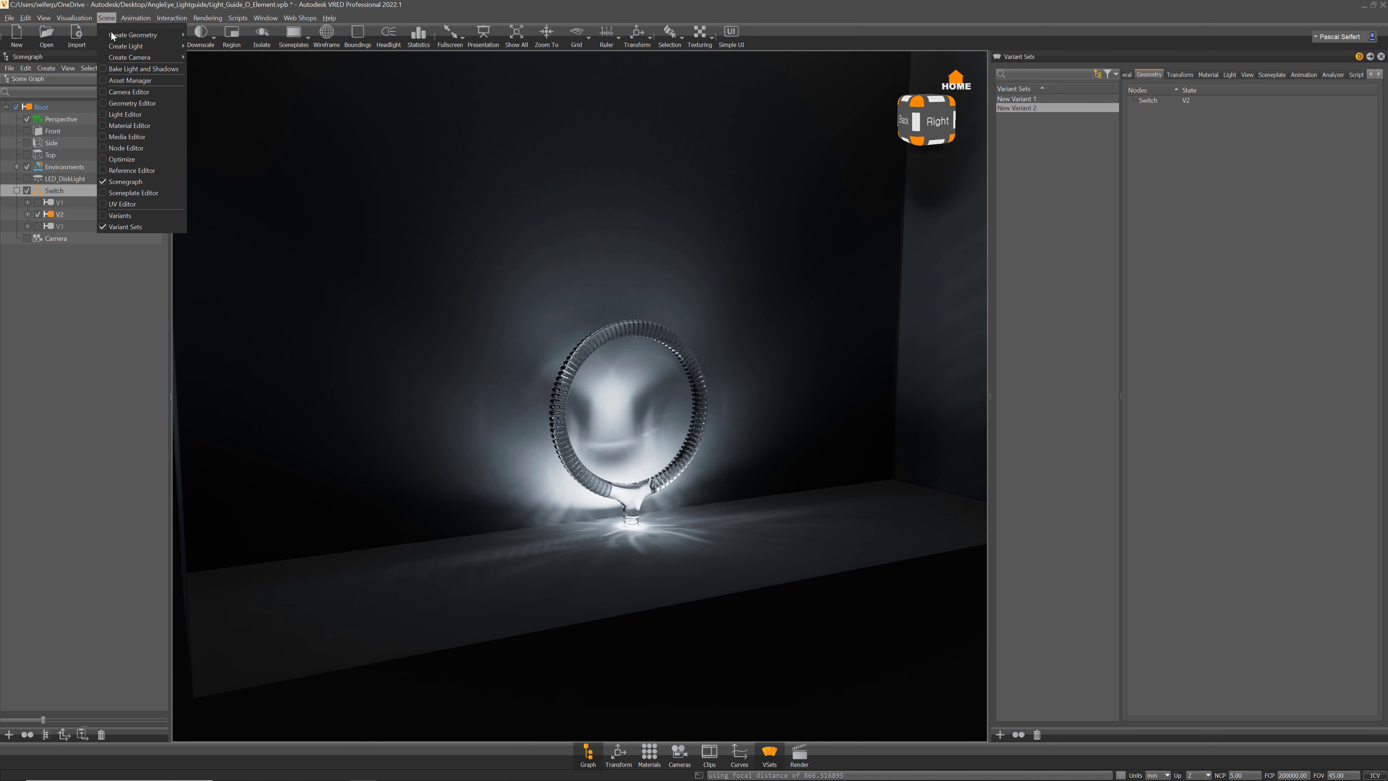
Step: Reopen Bake Light and Shadows, select the Wall to view its lightmap, and activate New Variant 1
{"action": "left_click", "coordinate": [126, 68]}
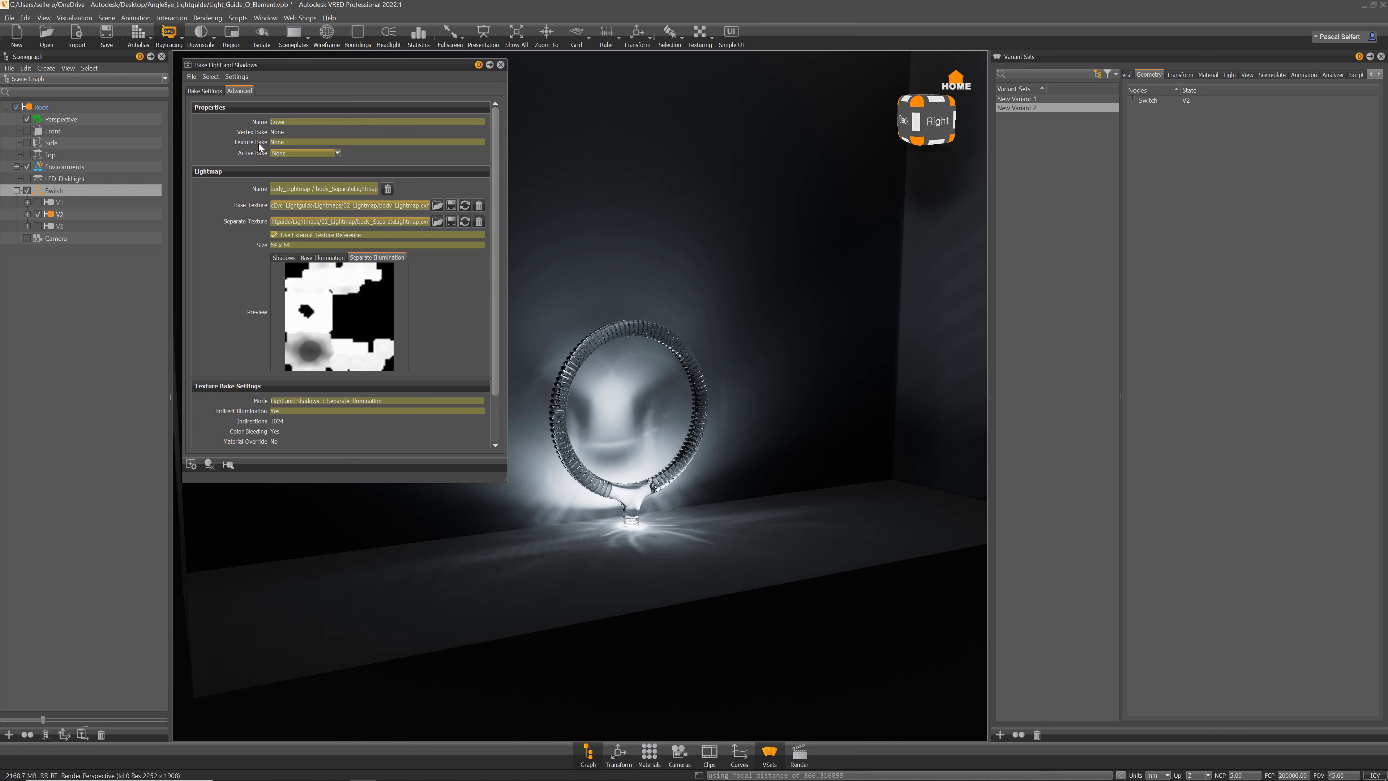
{"action": "left_click", "coordinate": [768, 448], "text": "ctrl+shift"}
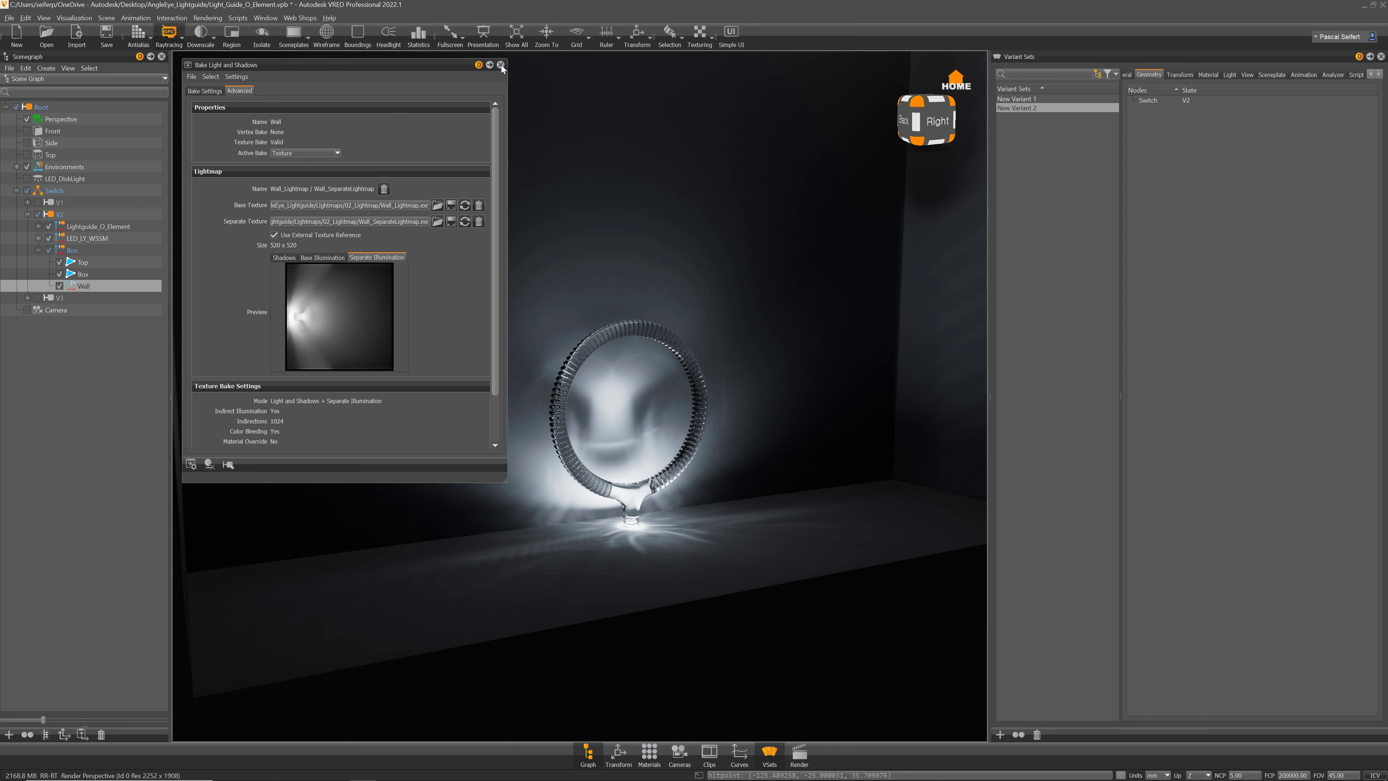
{"action": "left_click", "coordinate": [1026, 99]}
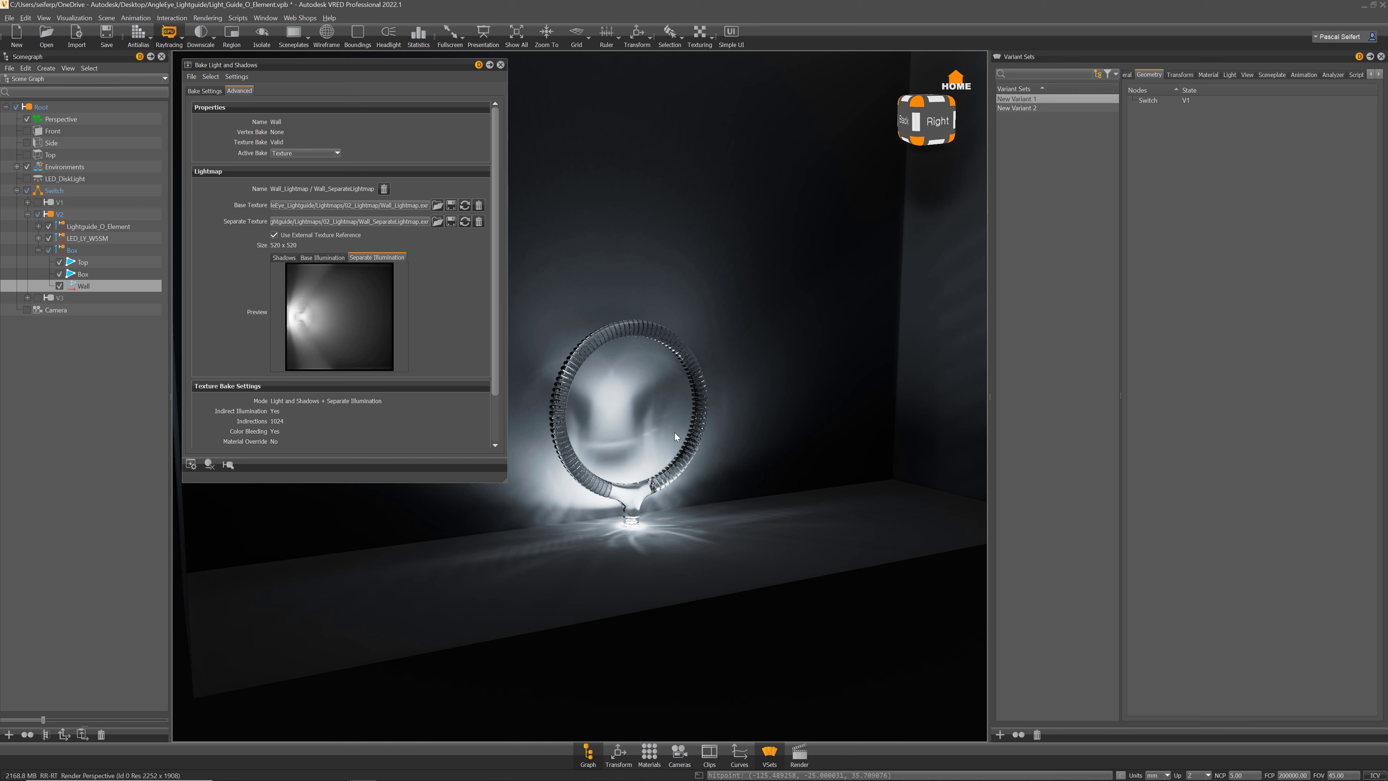